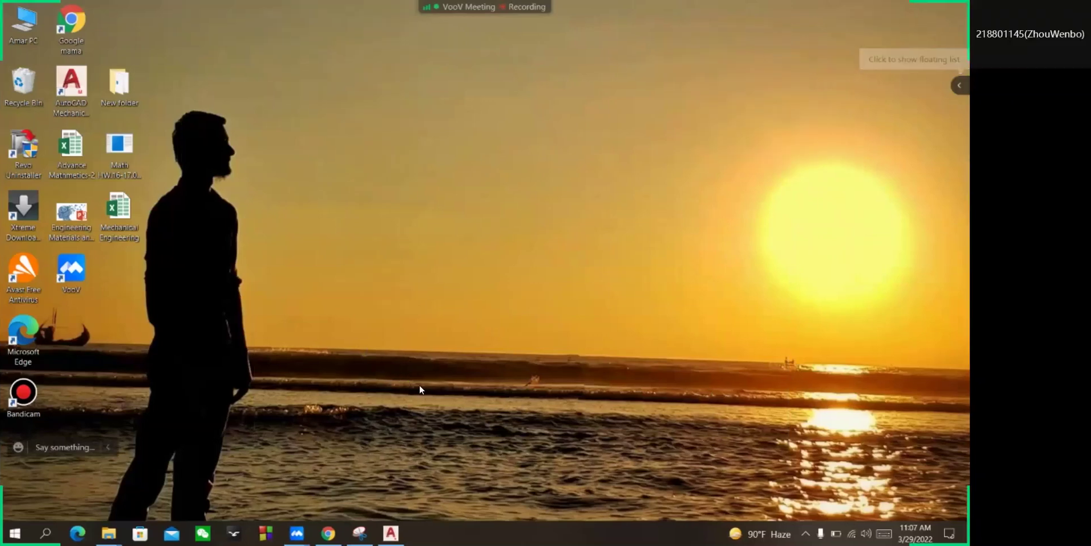
Bring up the hook reference image, switch to AutoCAD Mechanical and create a new drawing from the acad template.
{"action": "mouse_move", "coordinate": [355, 533]}
{"action": "left_click", "coordinate": [359, 483]}
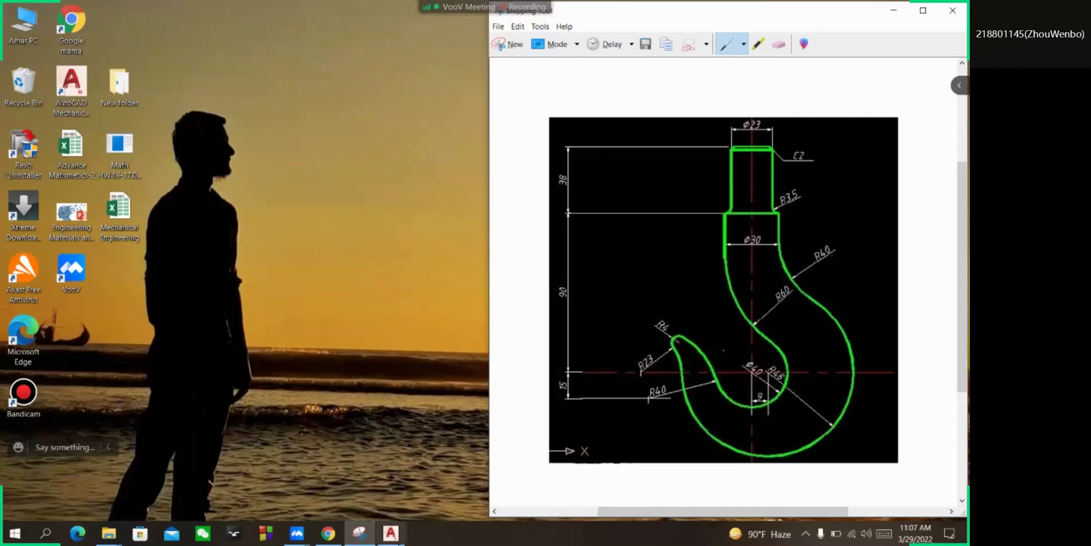
{"action": "left_click", "coordinate": [391, 475]}
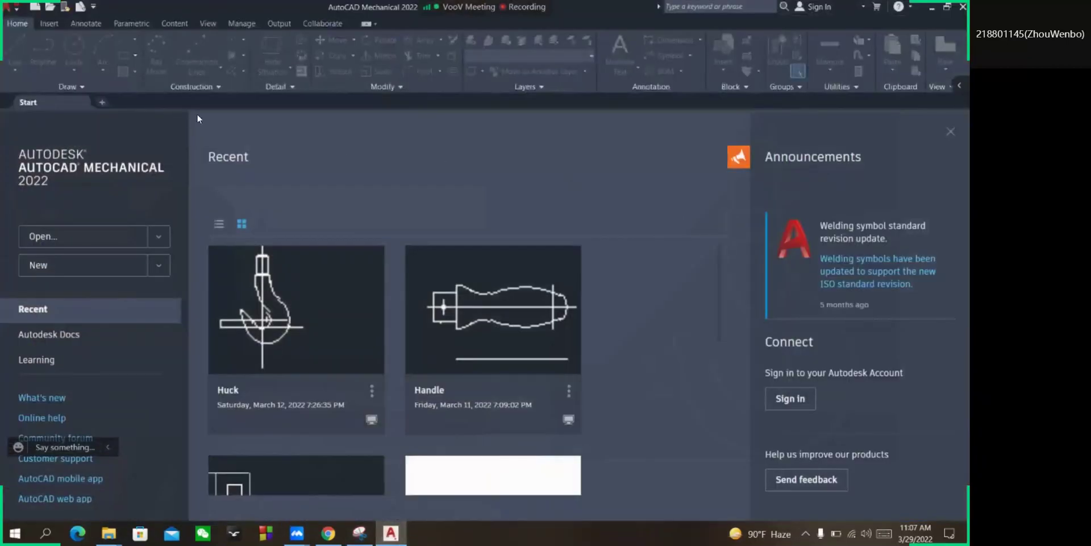
{"action": "left_click", "coordinate": [17, 11]}
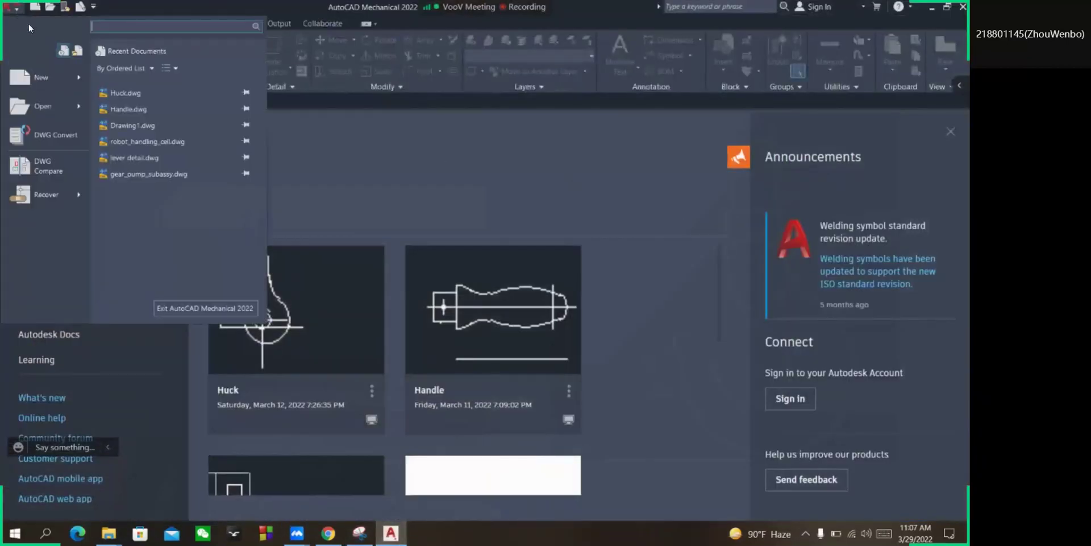
{"action": "key", "text": "Escape"}
{"action": "key", "text": "ctrl+n"}
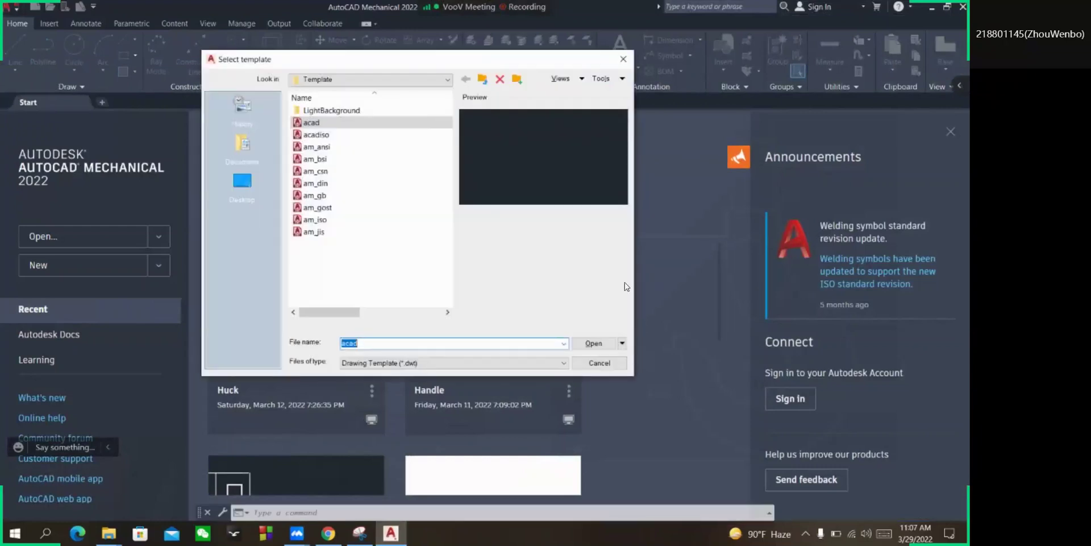
{"action": "left_click", "coordinate": [594, 343]}
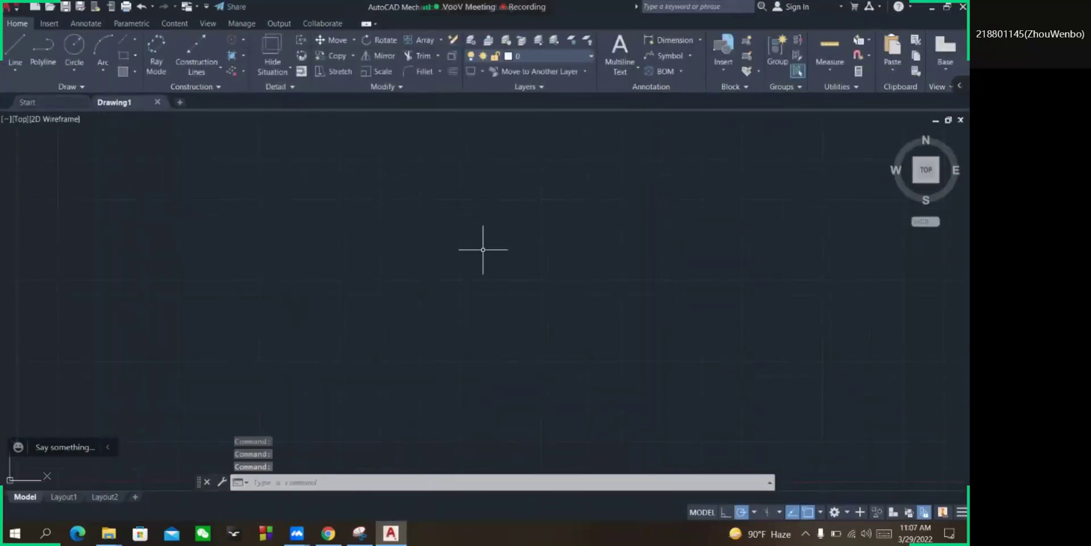
Move the UCS origin down and to the left in the empty drawing area.
{"action": "scroll", "coordinate": [473, 246], "scroll_direction": "down", "scroll_amount": 2}
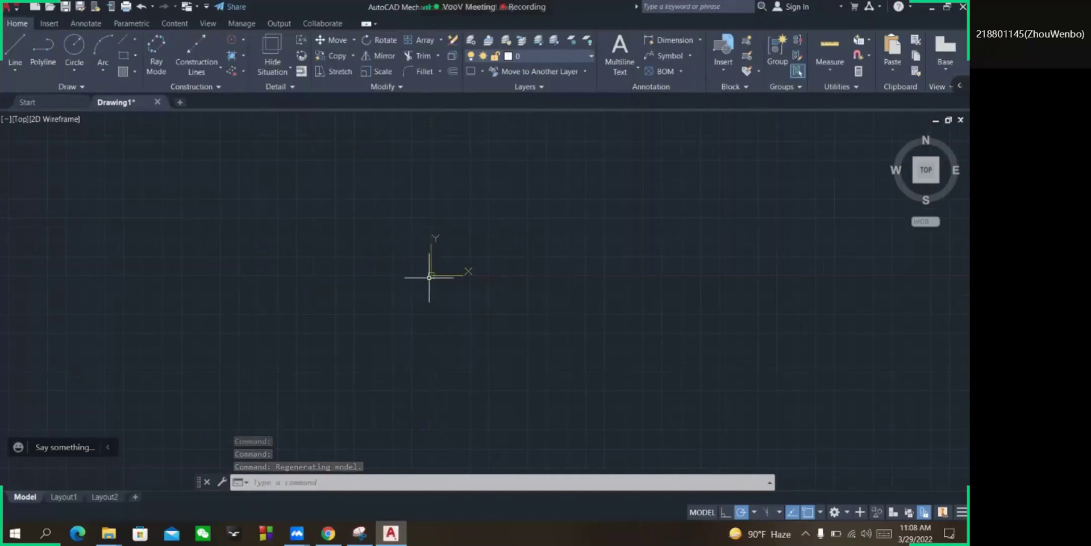
{"action": "left_click", "coordinate": [429, 277]}
{"action": "mouse_move", "coordinate": [431, 279]}
{"action": "left_click", "coordinate": [492, 276]}
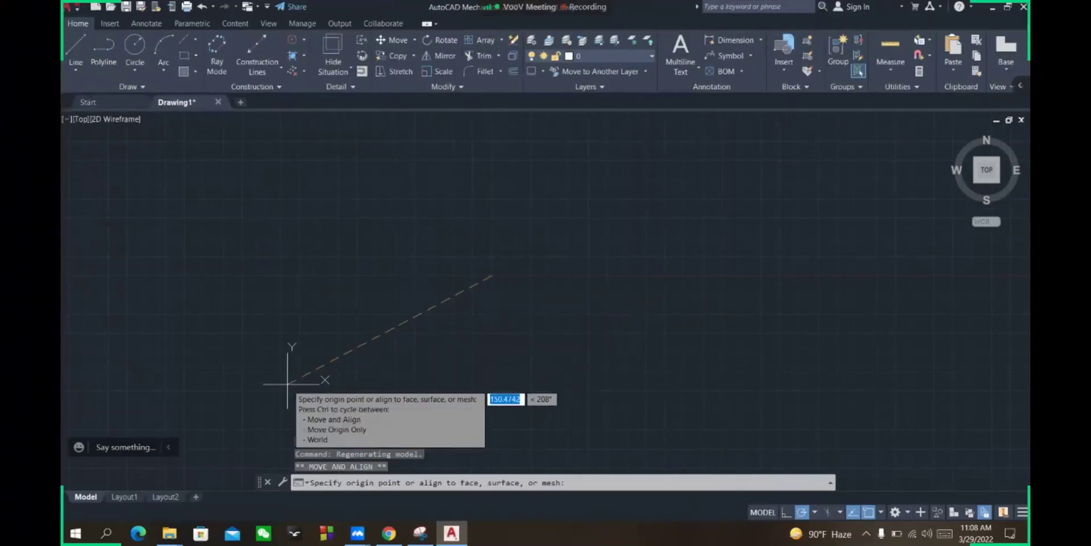
{"action": "left_click", "coordinate": [288, 383]}
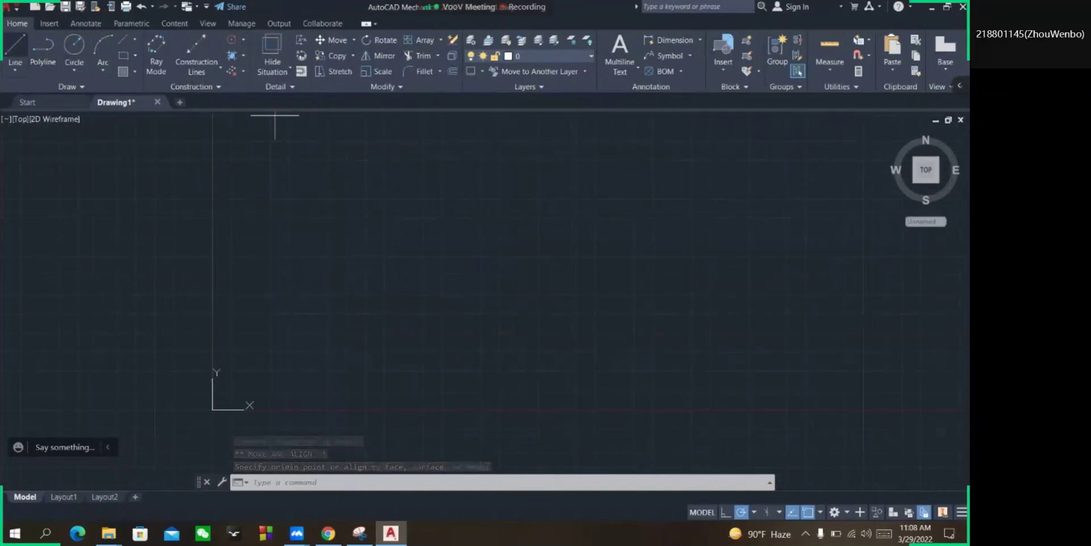
Draw a long vertical line as the hook's centre line, to the right of the origin.
{"action": "left_click", "coordinate": [15, 48]}
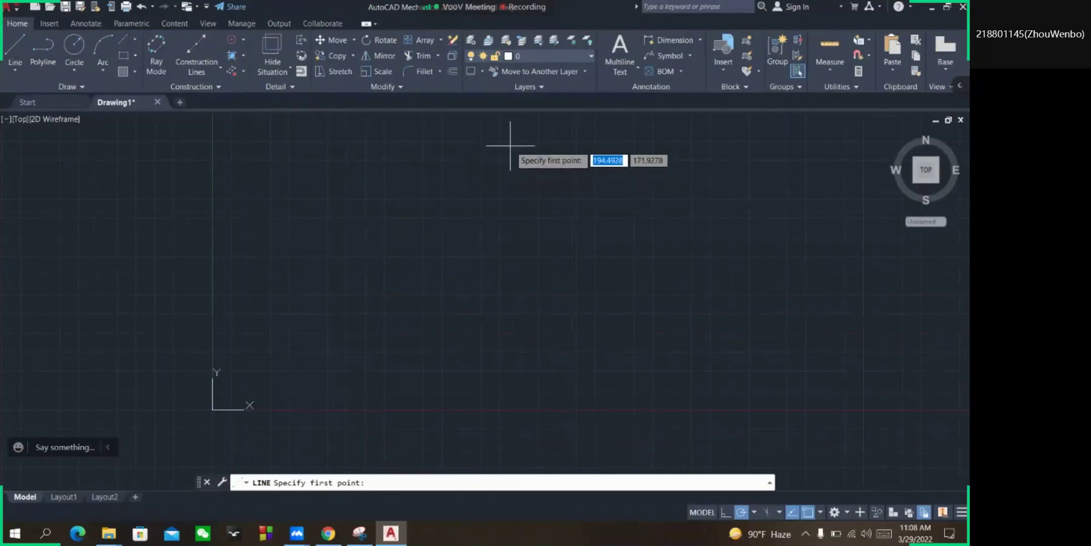
{"action": "left_click", "coordinate": [510, 145]}
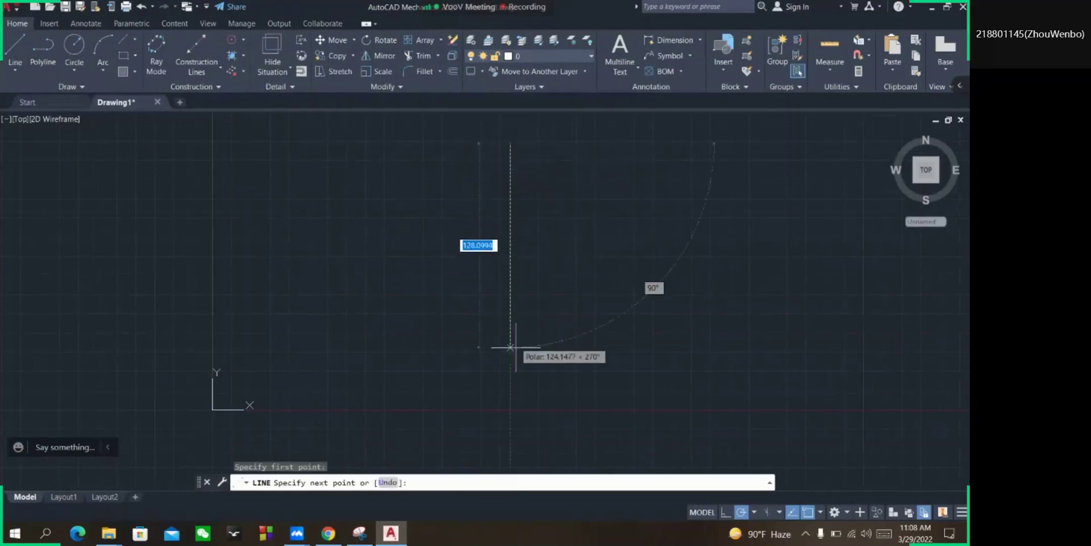
{"action": "left_click", "coordinate": [510, 387]}
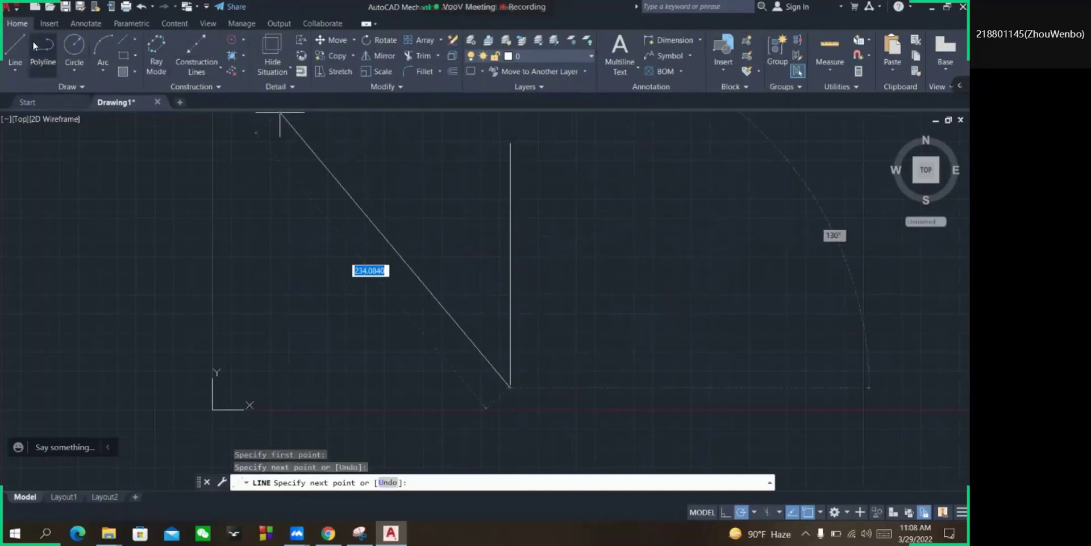
Check the Ø23 shank in the reference, and draw its top edge from the centre line's upper end: 11.5 left and 23 back right.
{"action": "left_click", "coordinate": [23, 49]}
{"action": "scroll", "coordinate": [500, 199], "scroll_direction": "up", "scroll_amount": 2}
{"action": "scroll", "coordinate": [512, 146], "scroll_direction": "down", "scroll_amount": 1}
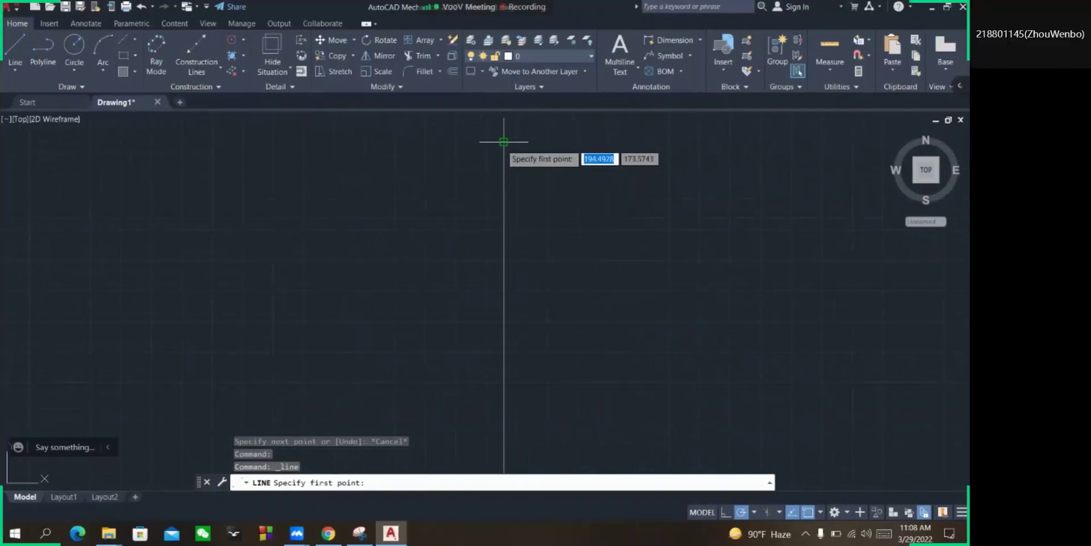
{"action": "left_click", "coordinate": [504, 141]}
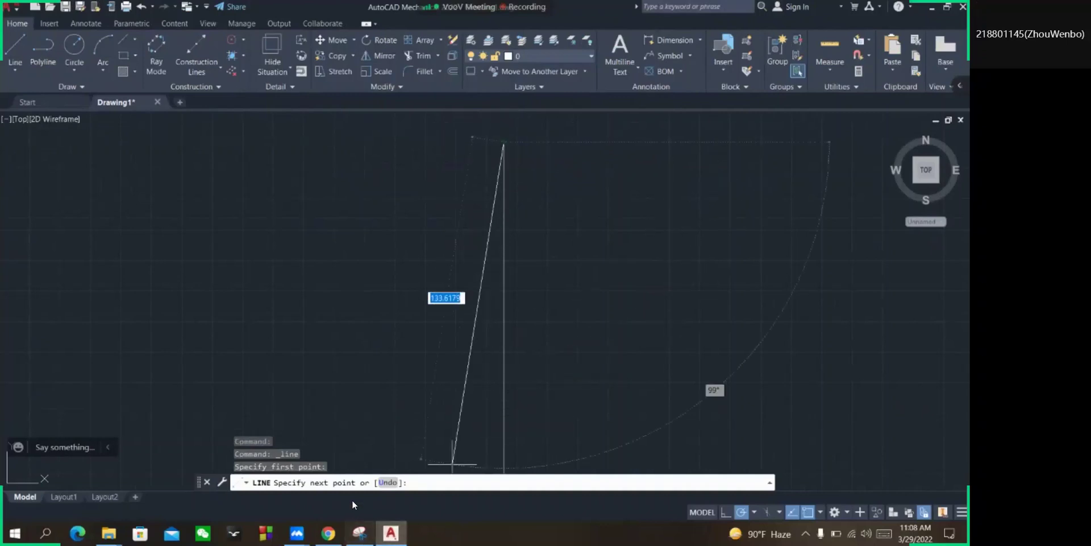
{"action": "left_click", "coordinate": [362, 540]}
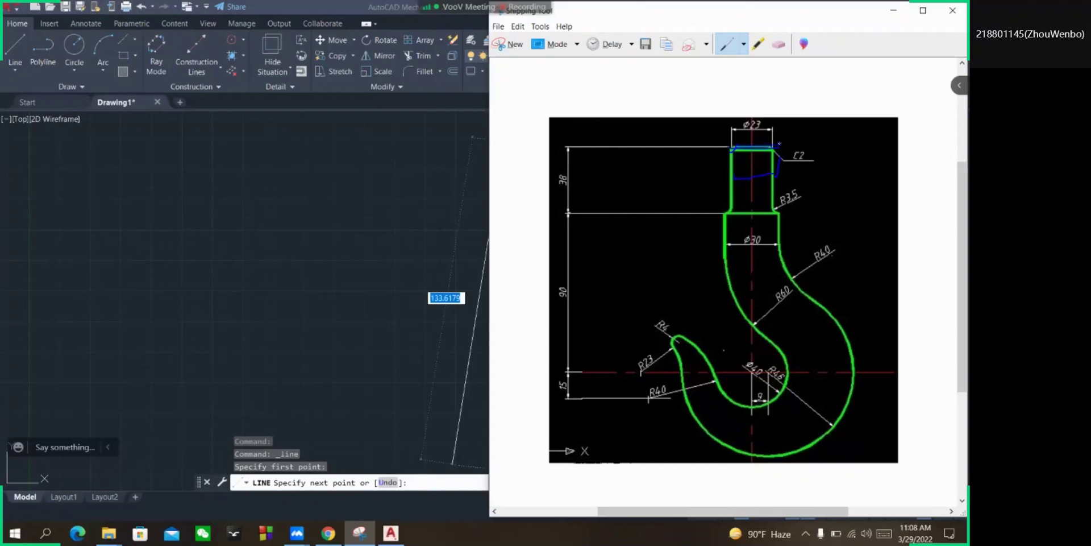
{"action": "left_click", "coordinate": [893, 10]}
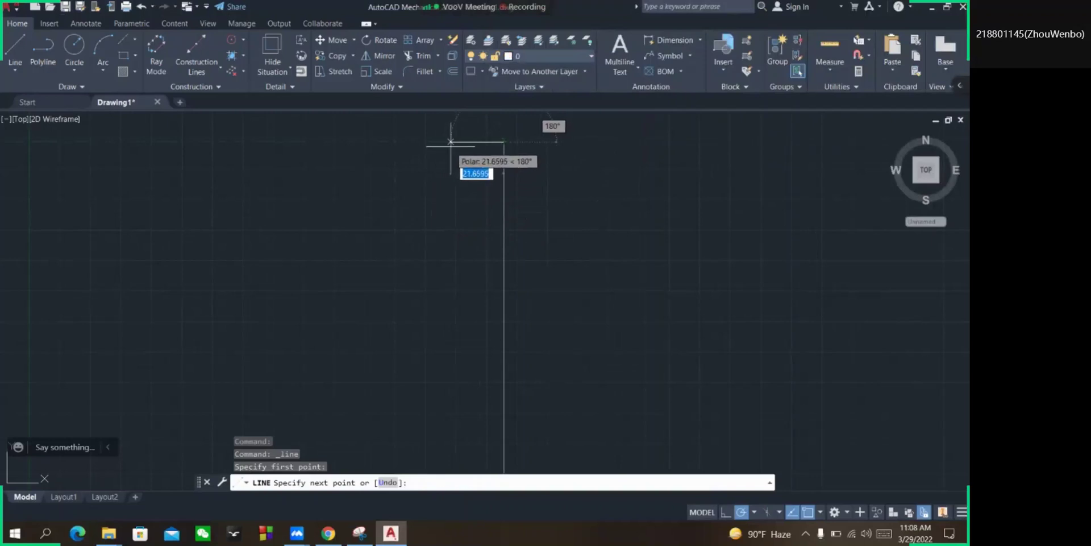
{"action": "type", "text": "11"}
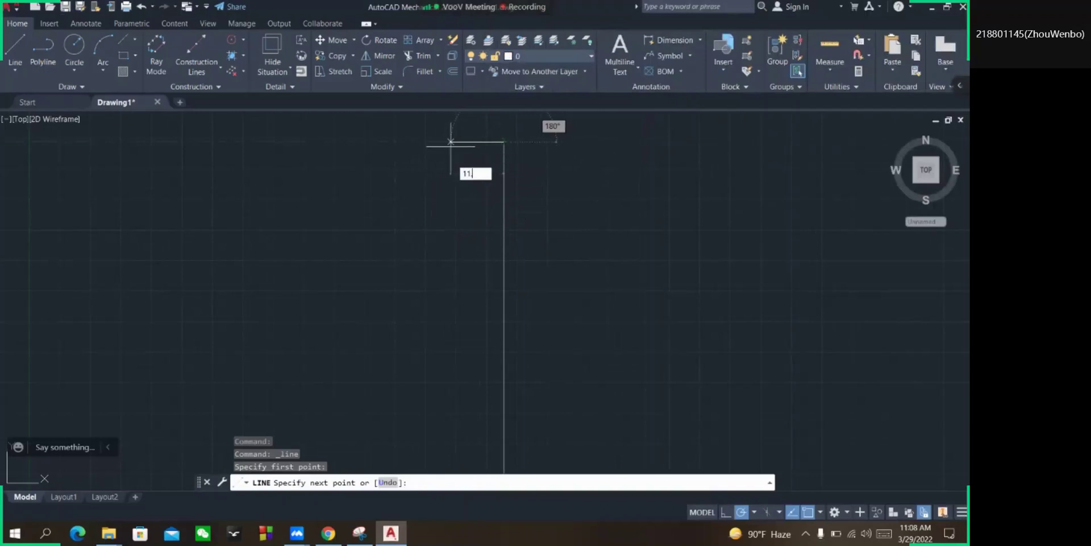
{"action": "type", "text": ".5"}
{"action": "key", "text": "Return"}
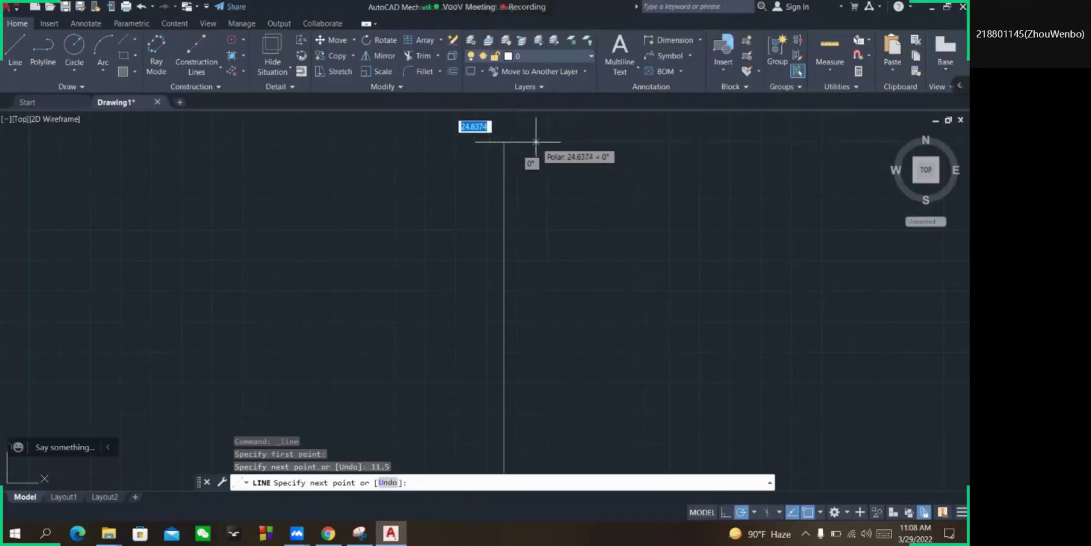
{"action": "type", "text": "23"}
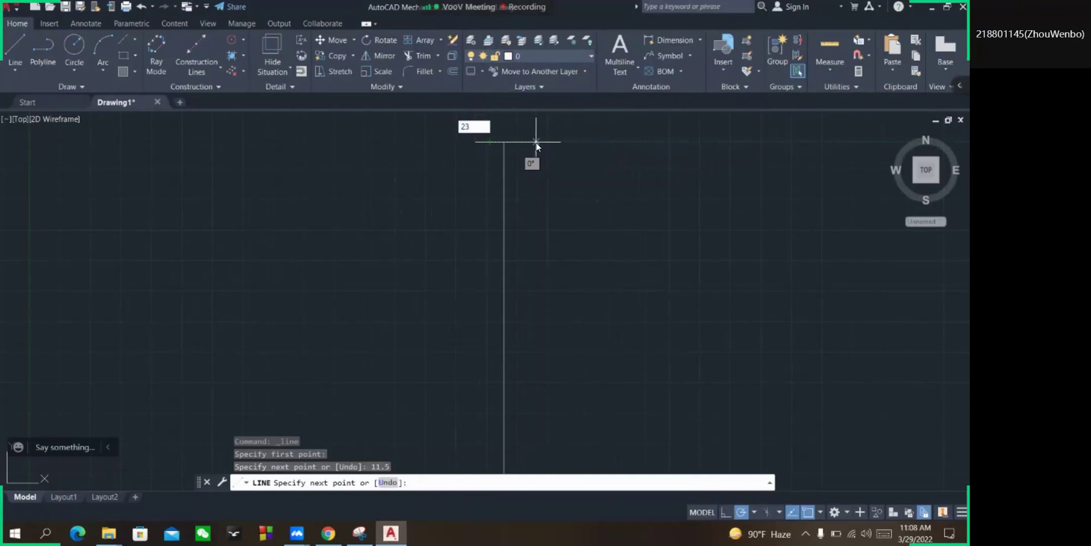
{"action": "key", "text": "Return"}
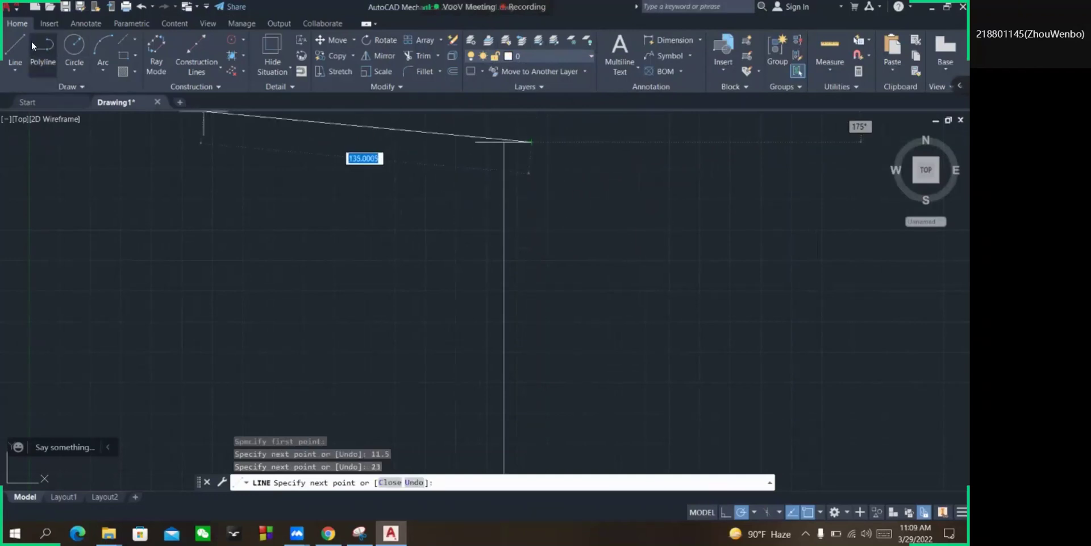
Switch to the Snipping Tool reference, check the C2 chamfer callout and erase the ink marks over the shank's top edge.
{"action": "left_click", "coordinate": [16, 50]}
{"action": "left_click", "coordinate": [359, 533]}
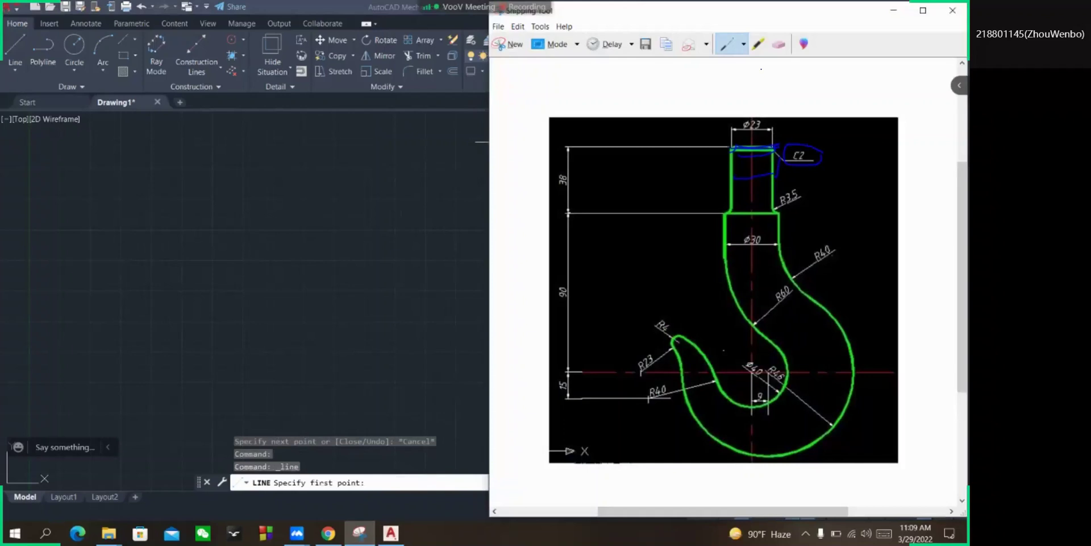
{"action": "left_click", "coordinate": [780, 45]}
{"action": "left_click_drag", "start_coordinate": [773, 144], "coordinate": [770, 148]}
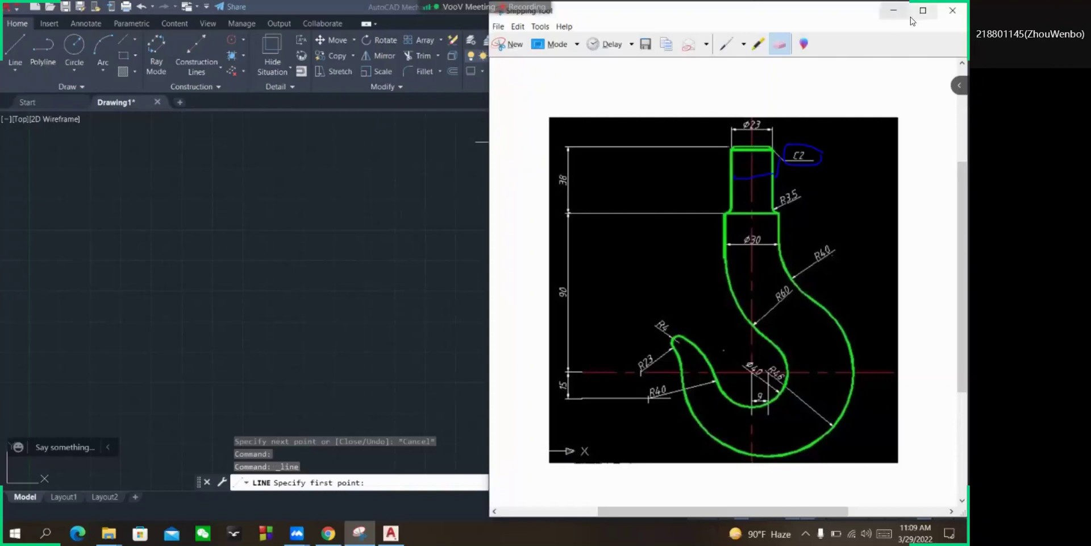
{"action": "left_click", "coordinate": [894, 11]}
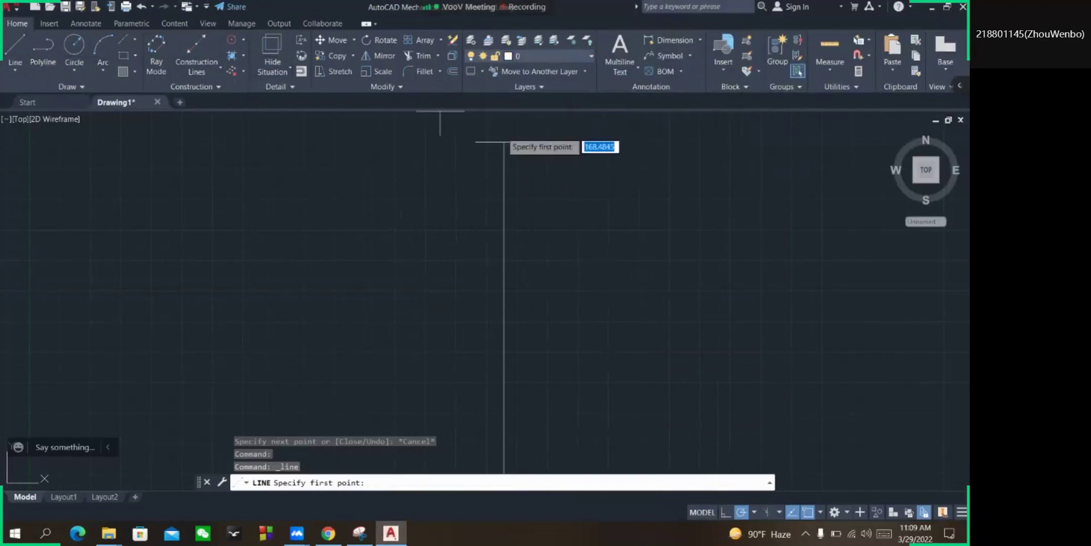
Draw connected lines from the centre line's upper end: 2 straight down, 11.5 left and 23 back right.
{"action": "left_click", "coordinate": [503, 141]}
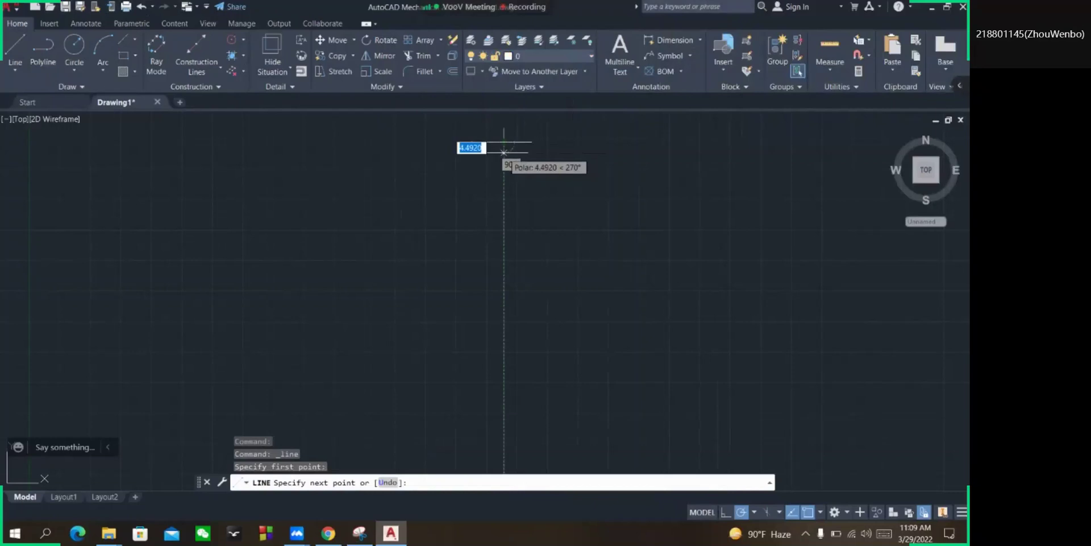
{"action": "type", "text": "2"}
{"action": "key", "text": "Return"}
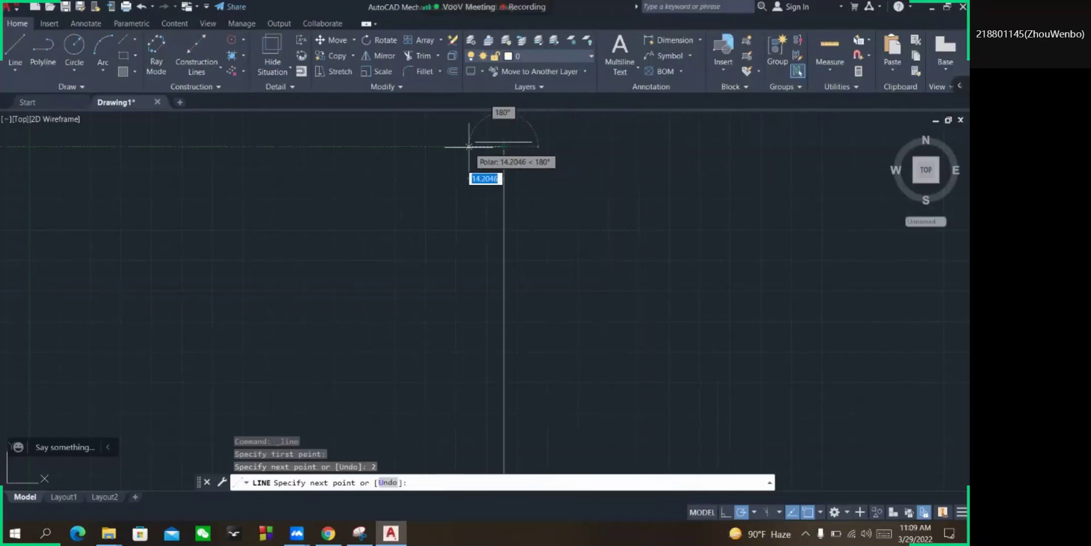
{"action": "type", "text": "11.5"}
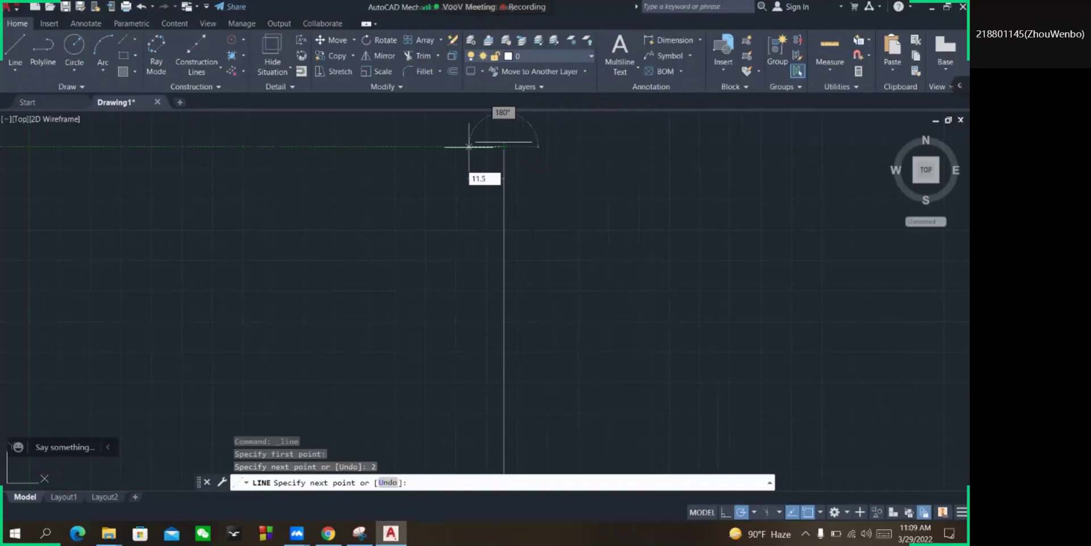
{"action": "key", "text": "Return"}
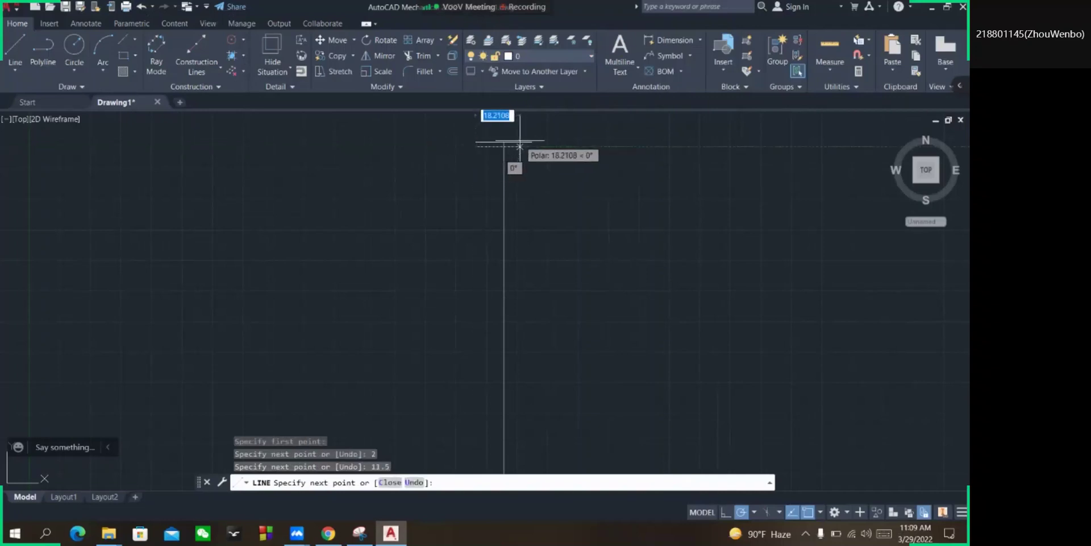
{"action": "type", "text": "23"}
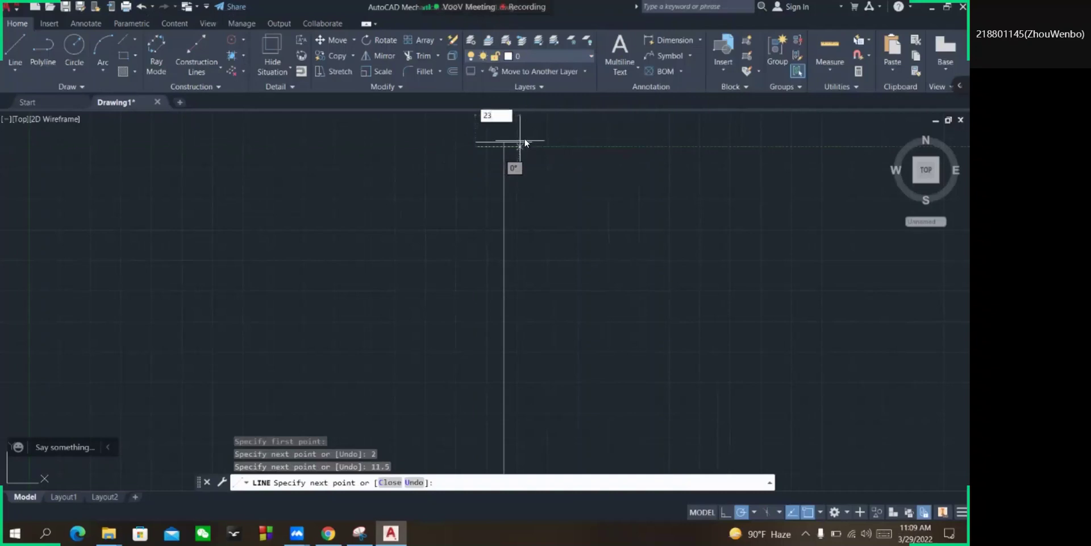
{"action": "key", "text": "Return"}
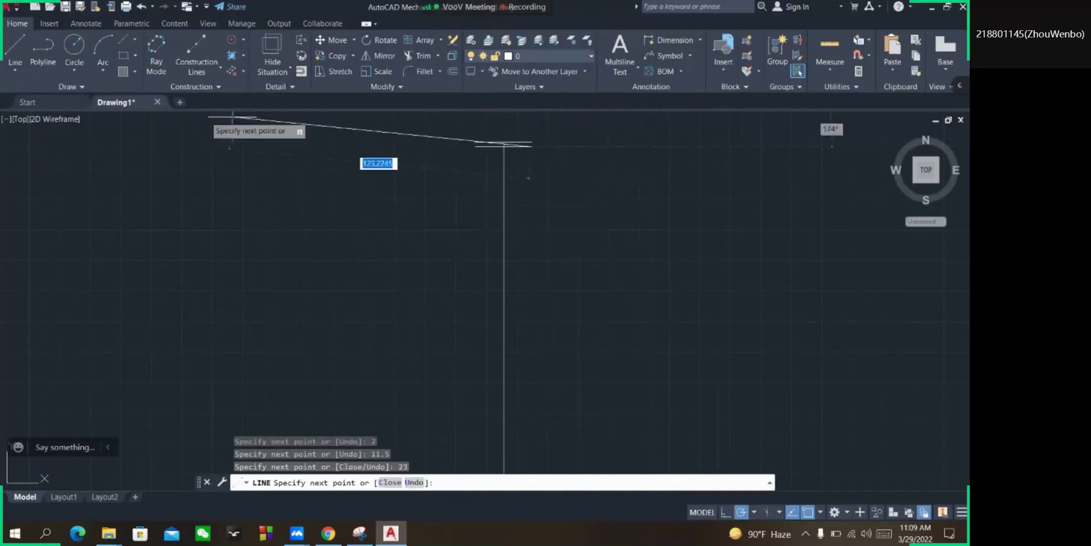
Activate Ray Mode and shorten the upper horizontal line at both ends, by about 1.3 on the right and about 0.8 on the left.
{"action": "left_click", "coordinate": [156, 54]}
{"action": "scroll", "coordinate": [515, 128], "scroll_direction": "up", "scroll_amount": 5}
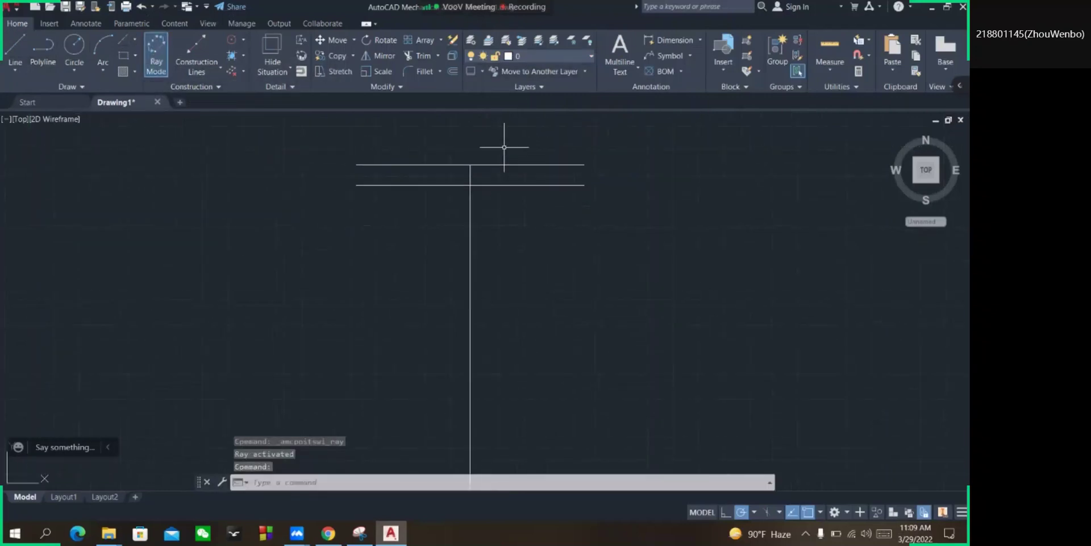
{"action": "left_click", "coordinate": [394, 164]}
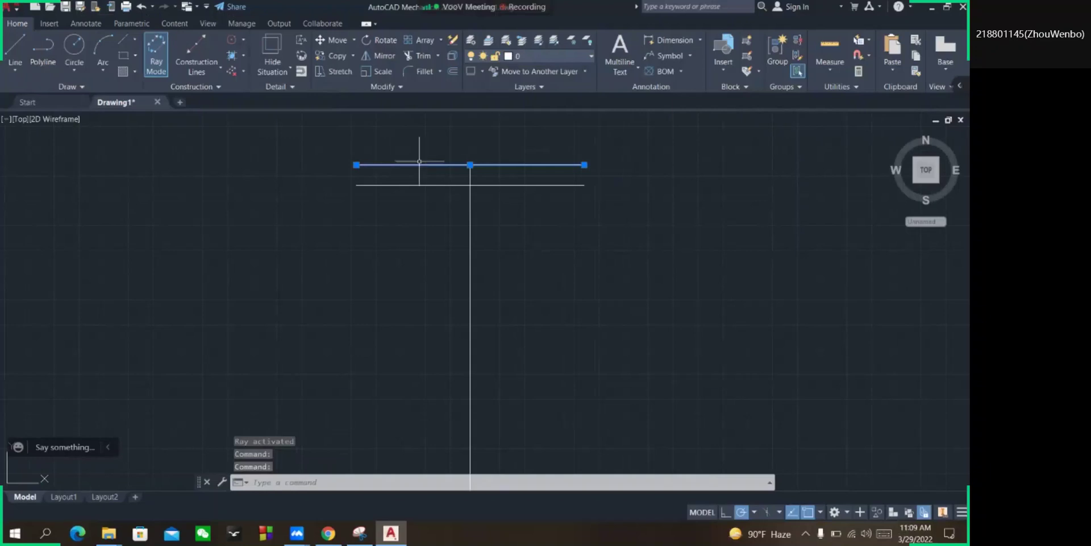
{"action": "left_click", "coordinate": [584, 165]}
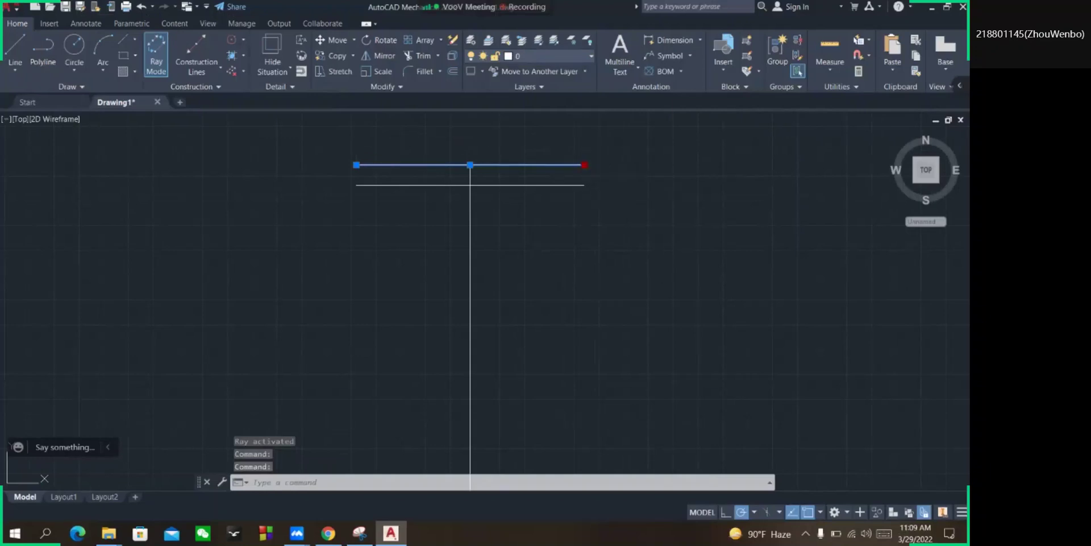
{"action": "left_click", "coordinate": [572, 165]}
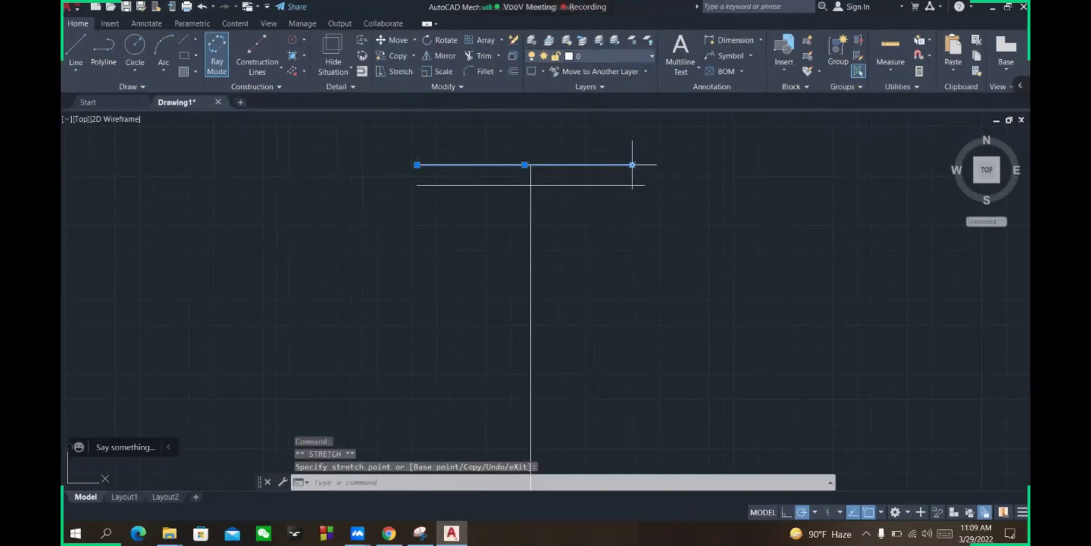
{"action": "mouse_move", "coordinate": [572, 166]}
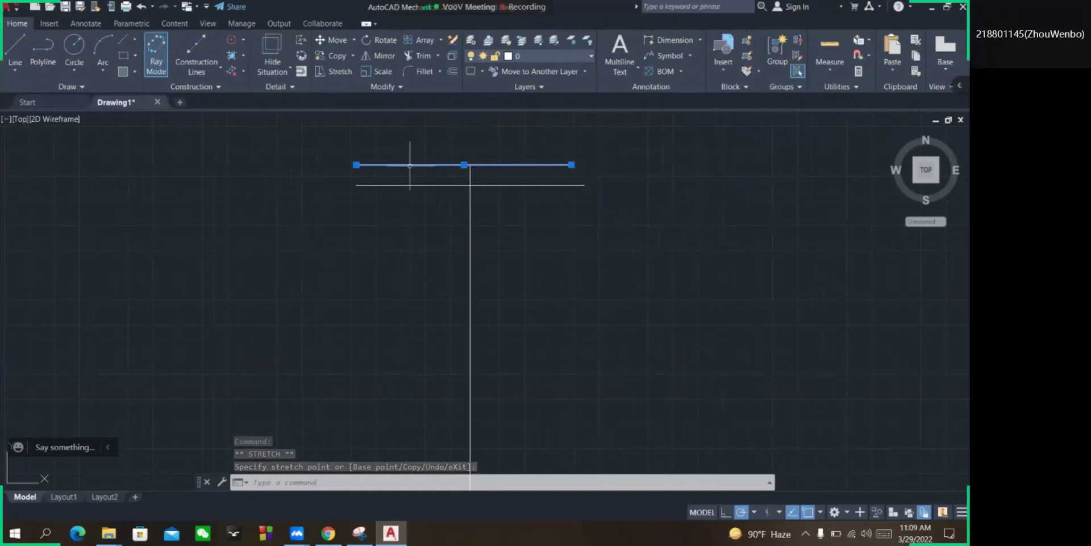
{"action": "left_click", "coordinate": [357, 165]}
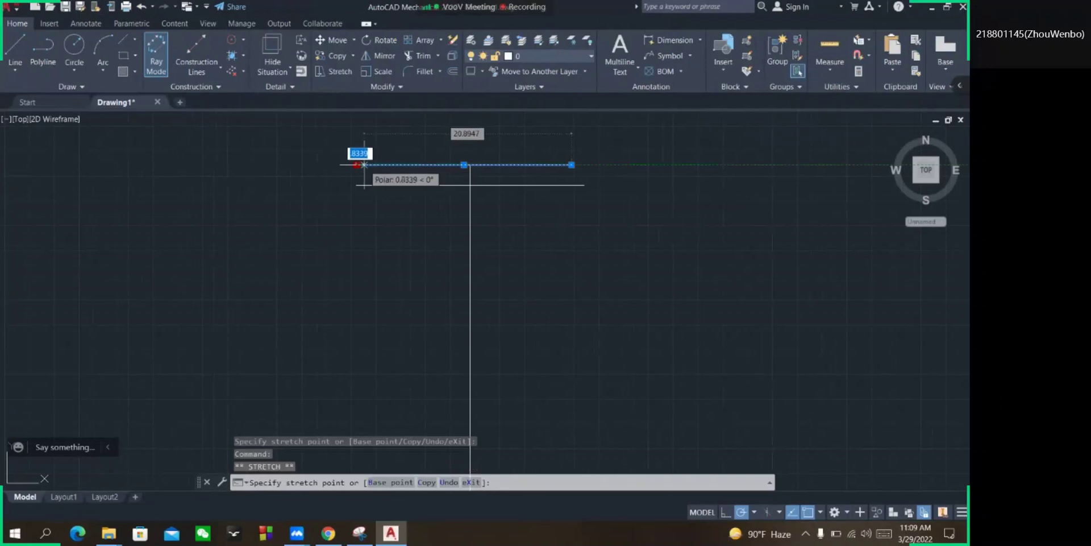
{"action": "left_click", "coordinate": [365, 165]}
{"action": "mouse_move", "coordinate": [365, 167]}
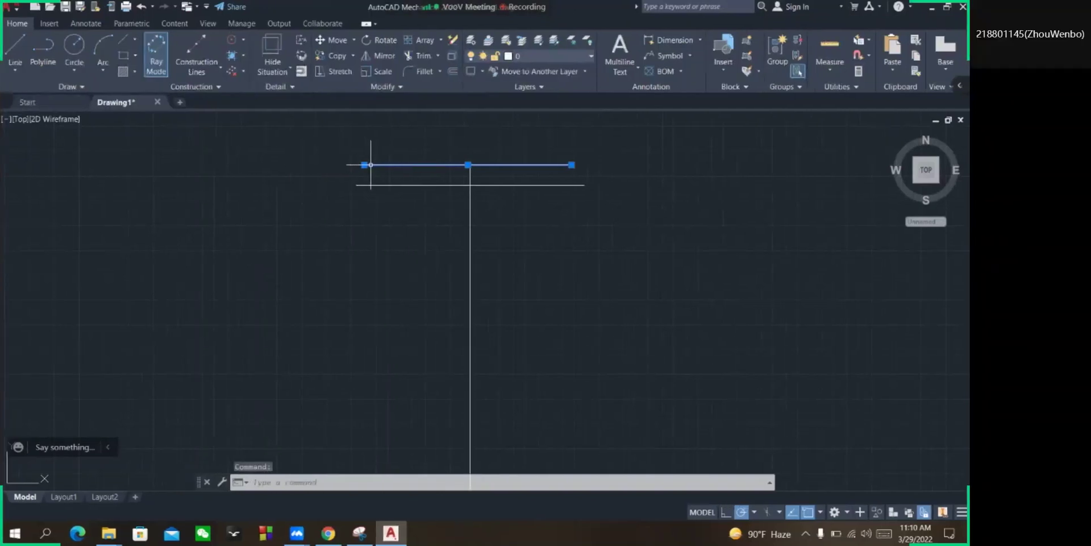
Stretch the left end of the upper horizontal line slightly inward, making the line about 20.2 long.
{"action": "left_click", "coordinate": [364, 165]}
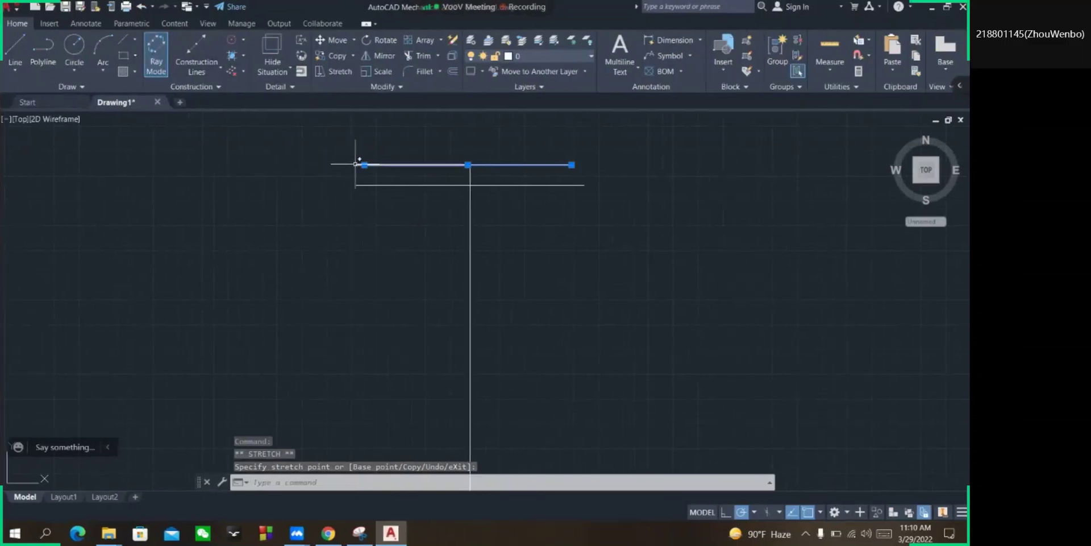
{"action": "left_click", "coordinate": [417, 165]}
{"action": "left_click", "coordinate": [356, 166]}
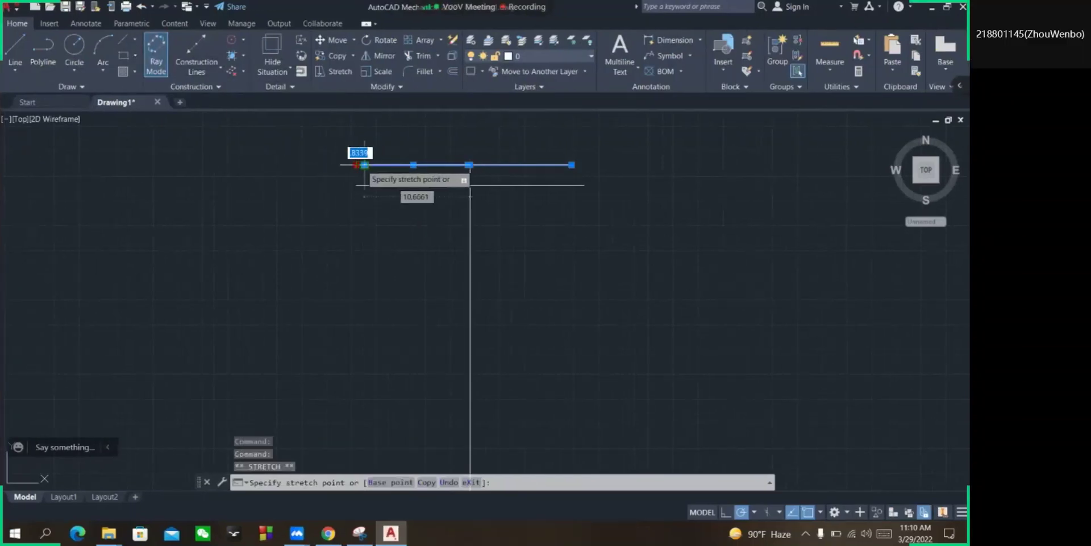
{"action": "left_click", "coordinate": [364, 165]}
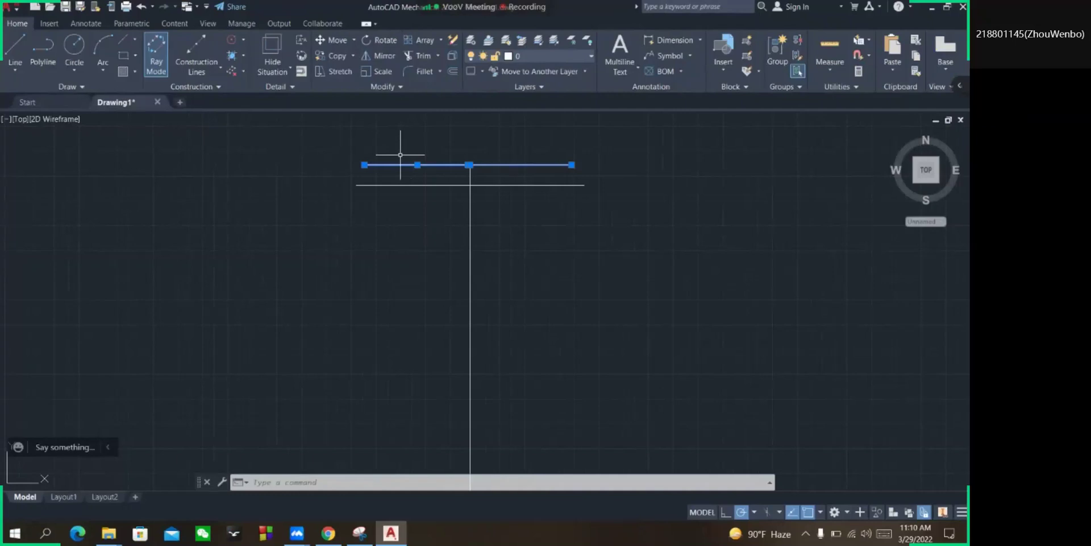
{"action": "left_click", "coordinate": [365, 165]}
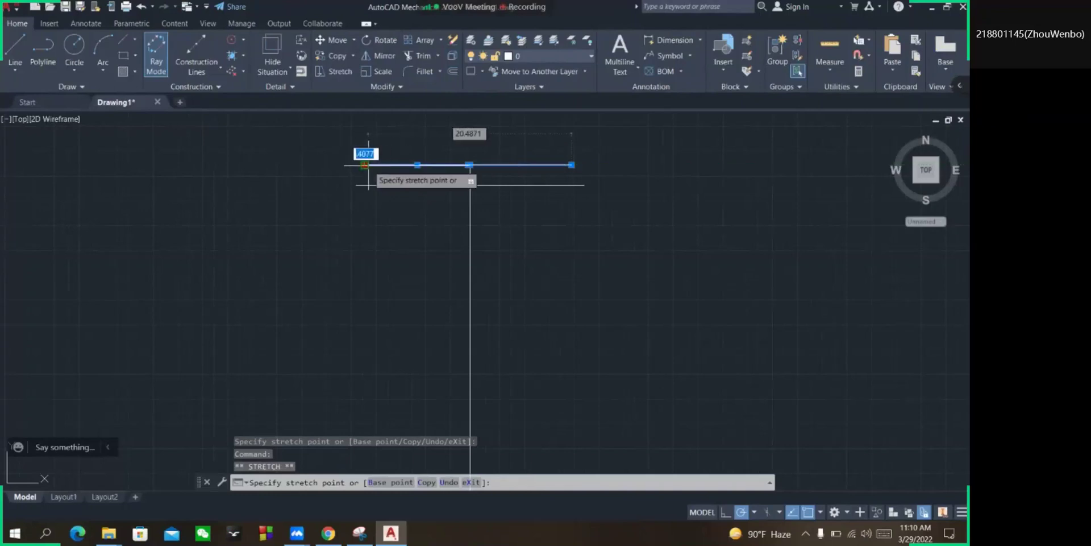
{"action": "left_click", "coordinate": [370, 165]}
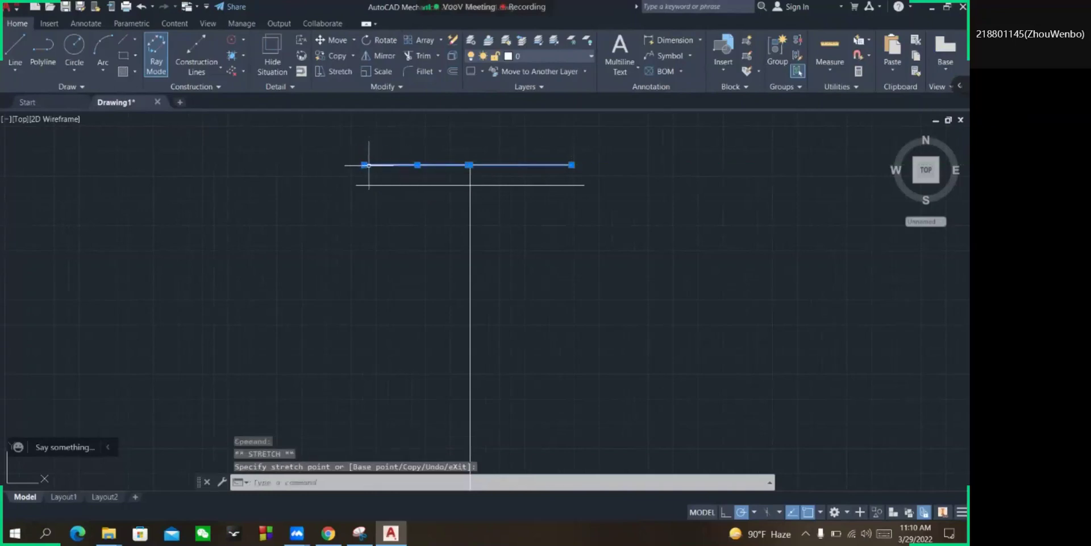
{"action": "left_click", "coordinate": [370, 165]}
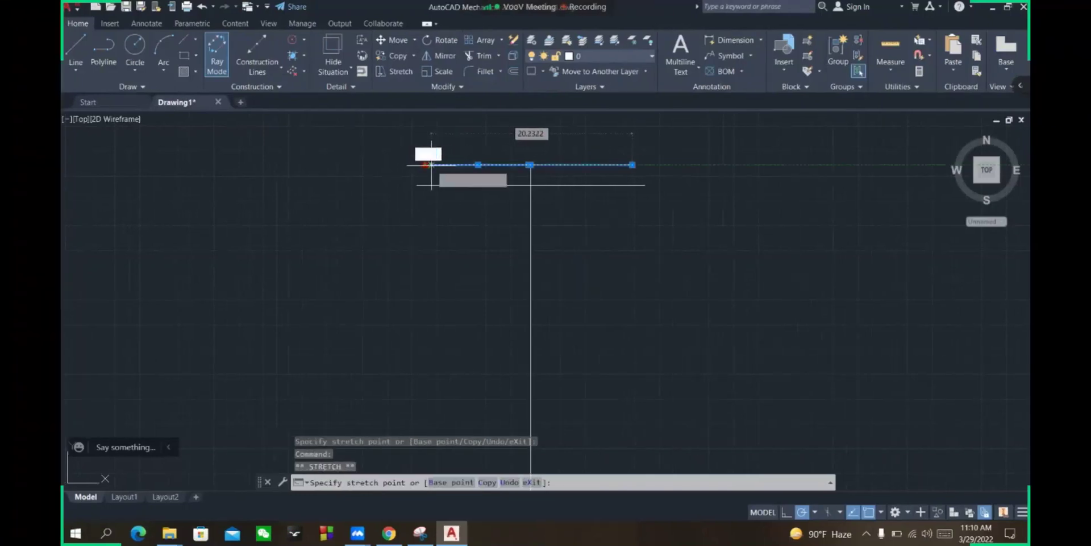
{"action": "left_click", "coordinate": [431, 165]}
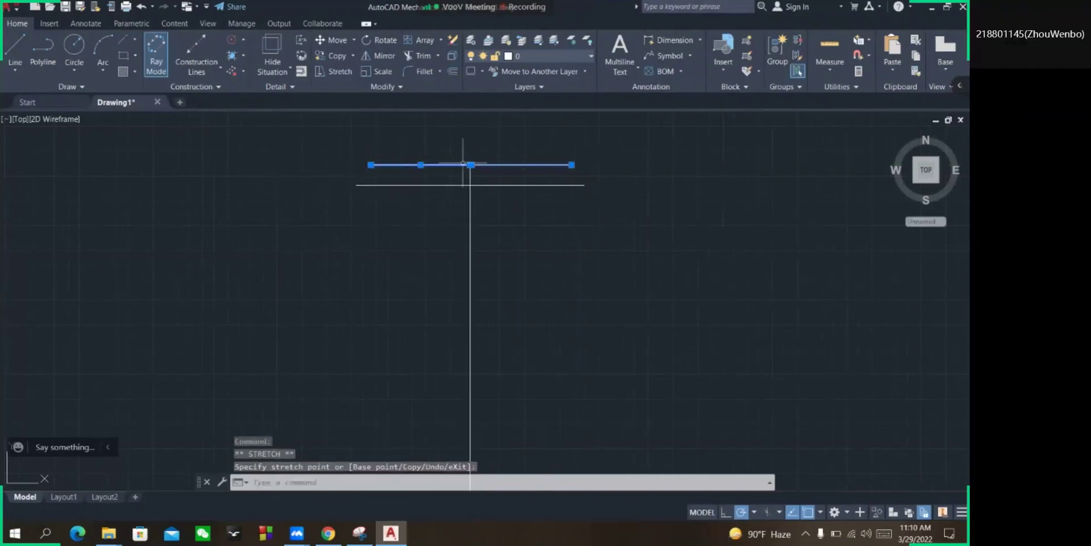
Draw connected lines from the lower line's left end through both ends of the upper line to the lower line's right end.
{"action": "left_click", "coordinate": [15, 47]}
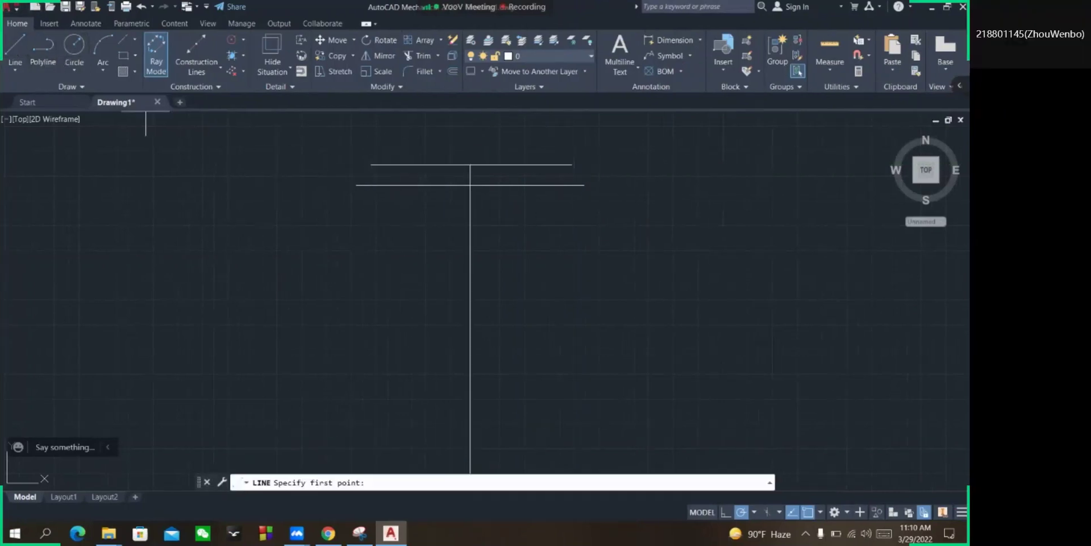
{"action": "left_click", "coordinate": [356, 185]}
{"action": "left_click", "coordinate": [370, 165]}
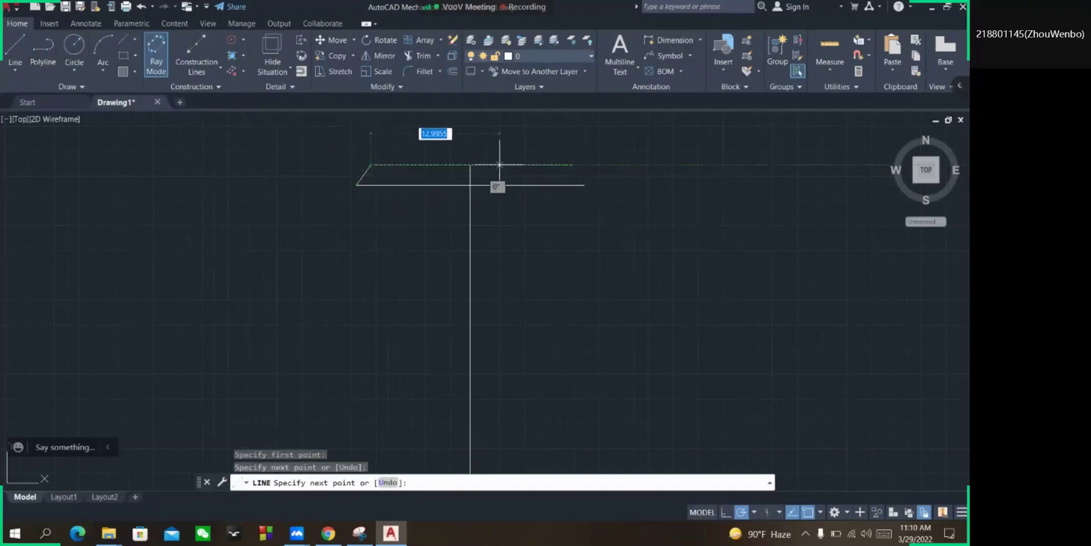
{"action": "left_click", "coordinate": [571, 165]}
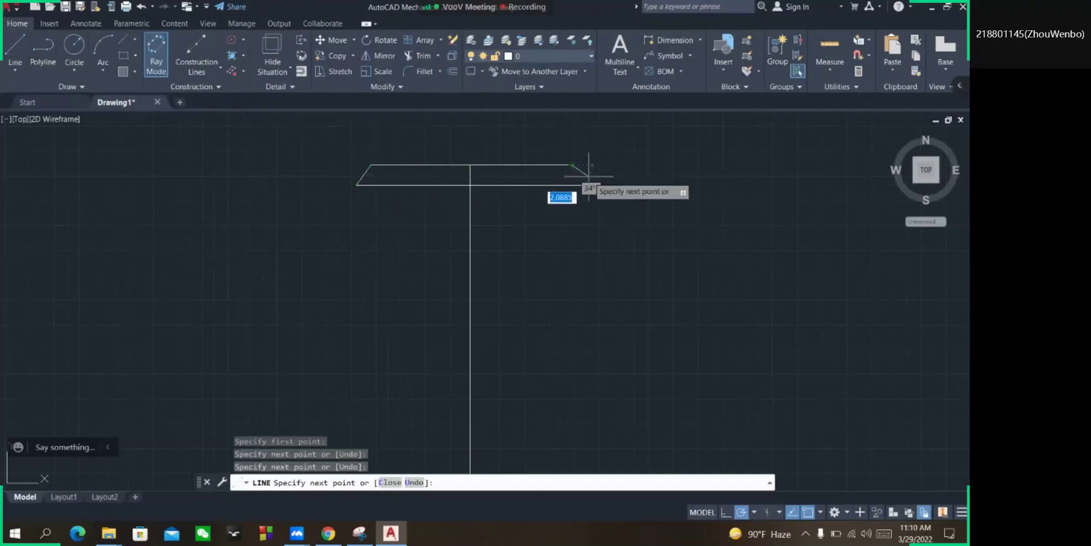
{"action": "left_click", "coordinate": [583, 184]}
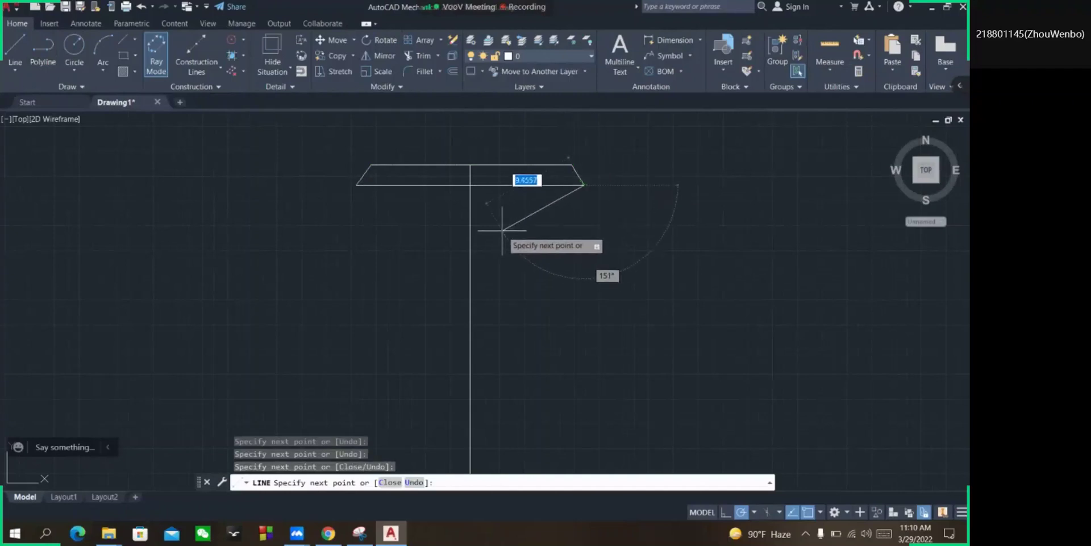
Switch to the Snipping Tool reference, erase the ink marks around the C2 callout and circle the 38 shank dimension.
{"action": "left_click", "coordinate": [359, 533]}
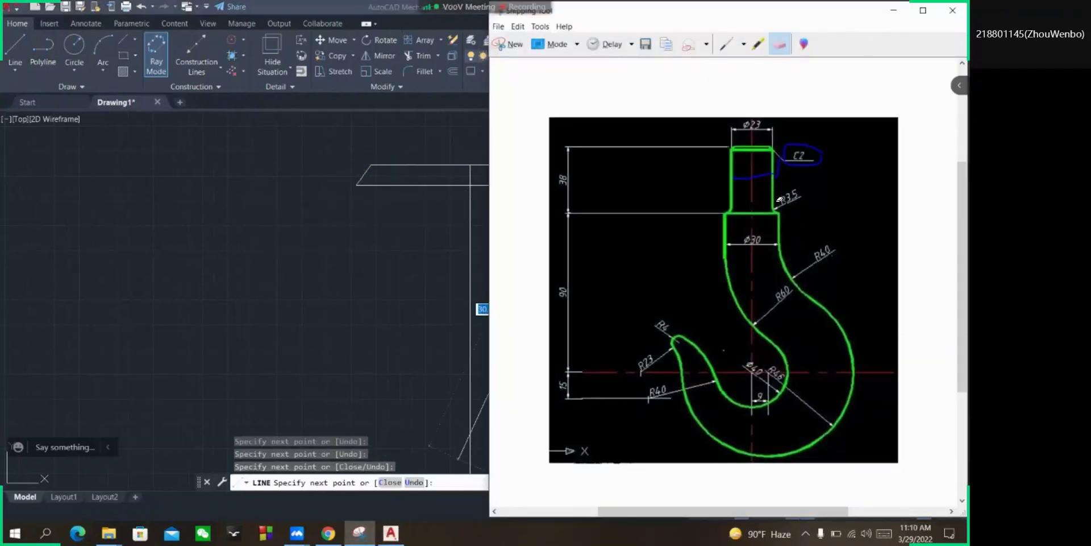
{"action": "mouse_move", "coordinate": [802, 144]}
{"action": "left_mouse_down"}
{"action": "mouse_move", "coordinate": [786, 194]}
{"action": "mouse_move", "coordinate": [752, 161]}
{"action": "left_mouse_up"}
{"action": "left_click", "coordinate": [727, 43]}
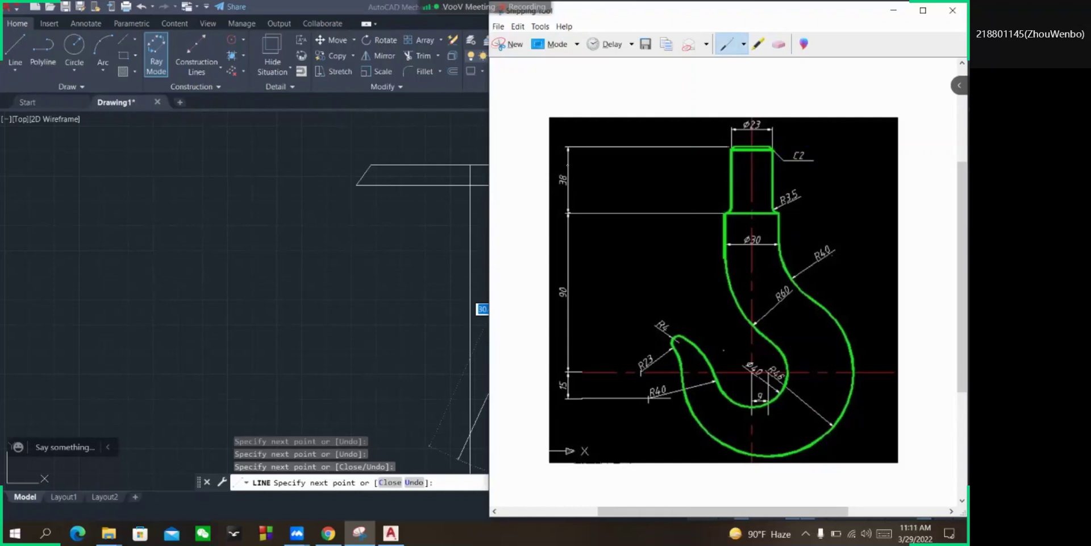
{"action": "left_click_drag", "start_coordinate": [580, 208], "coordinate": [549, 165]}
{"action": "left_click", "coordinate": [893, 10]}
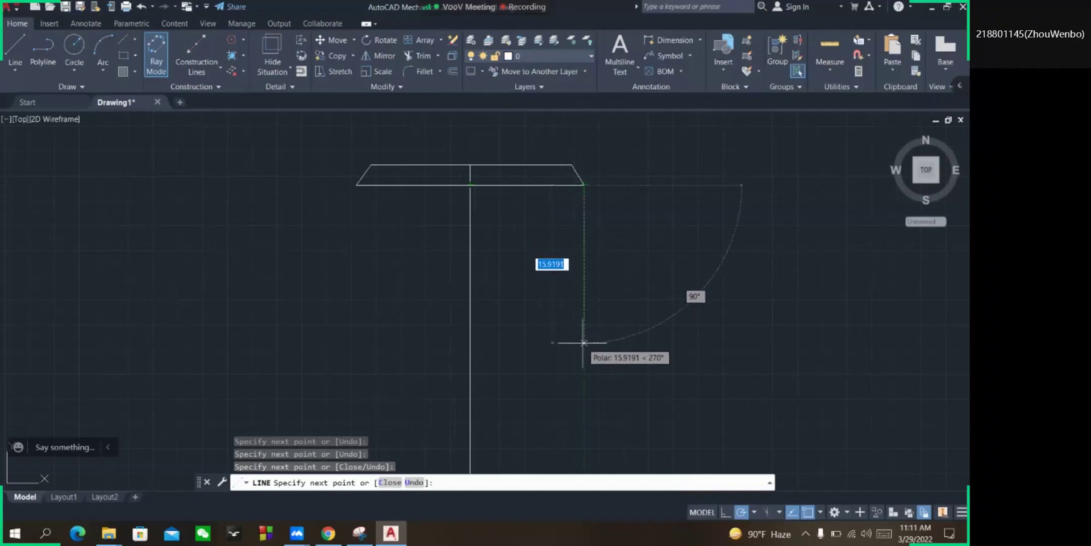
Draw the right and left shank sides straight down from the ends of the lower chamfer line, each 36 long.
{"action": "type", "text": "36"}
{"action": "key", "text": "Return"}
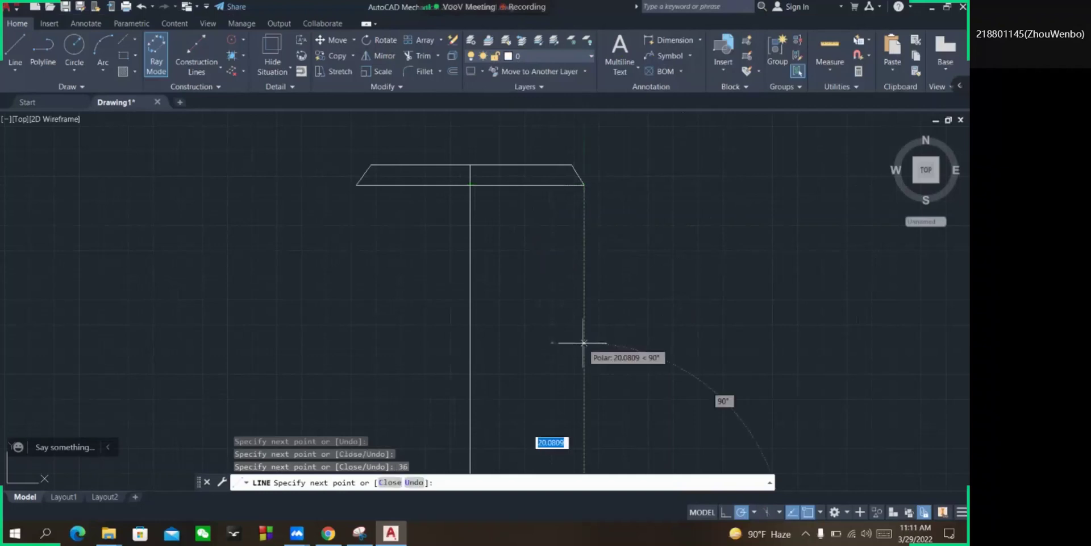
{"action": "left_click", "coordinate": [16, 49]}
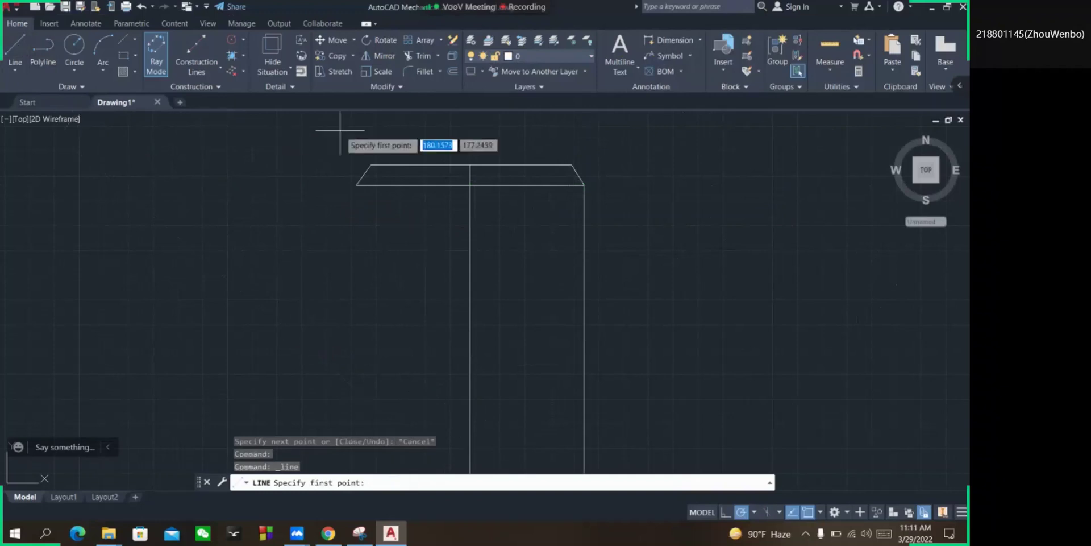
{"action": "left_click", "coordinate": [356, 185]}
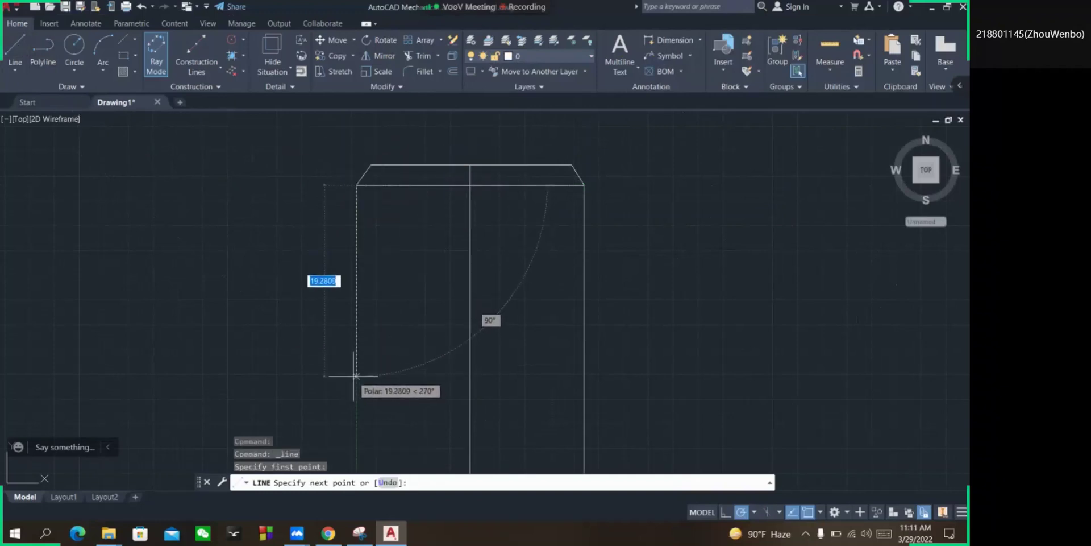
{"action": "type", "text": "36"}
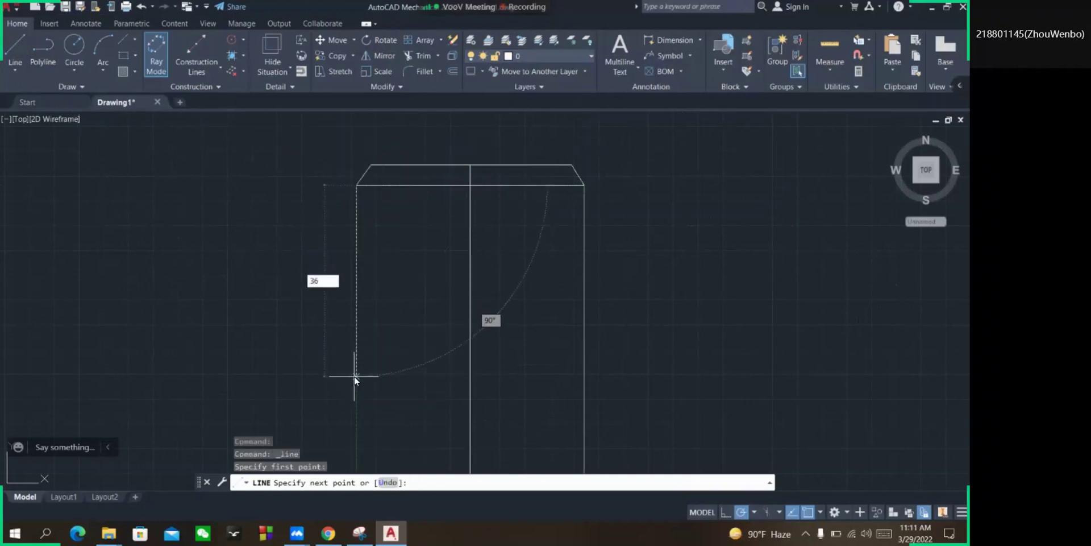
{"action": "key", "text": "Return"}
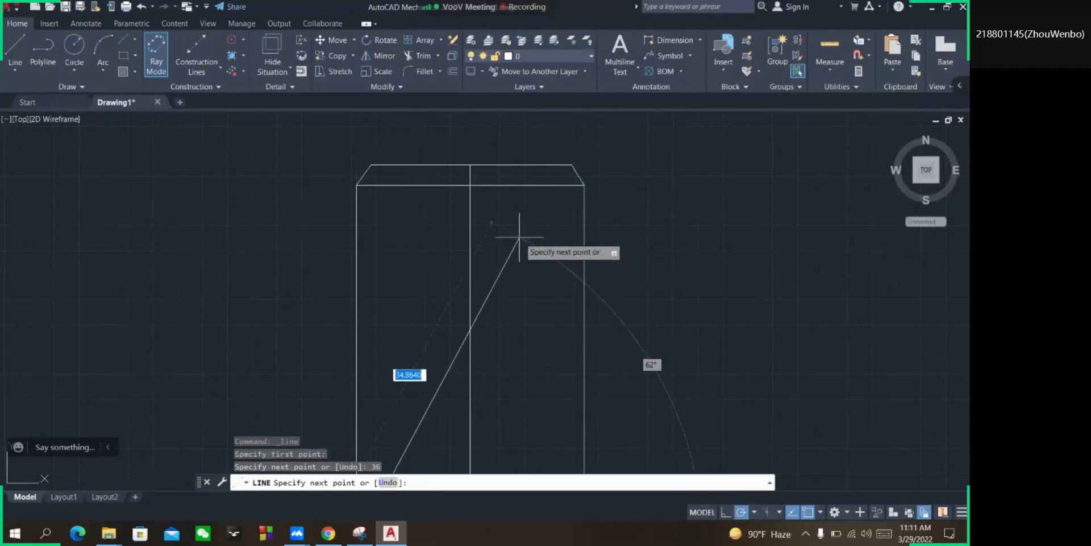
Draw the shank's bottom edge from the left side's lower end to the right one, and continue back to the centre line.
{"action": "scroll", "coordinate": [519, 237], "scroll_direction": "down", "scroll_amount": 5}
{"action": "scroll", "coordinate": [514, 291], "scroll_direction": "up", "scroll_amount": 5}
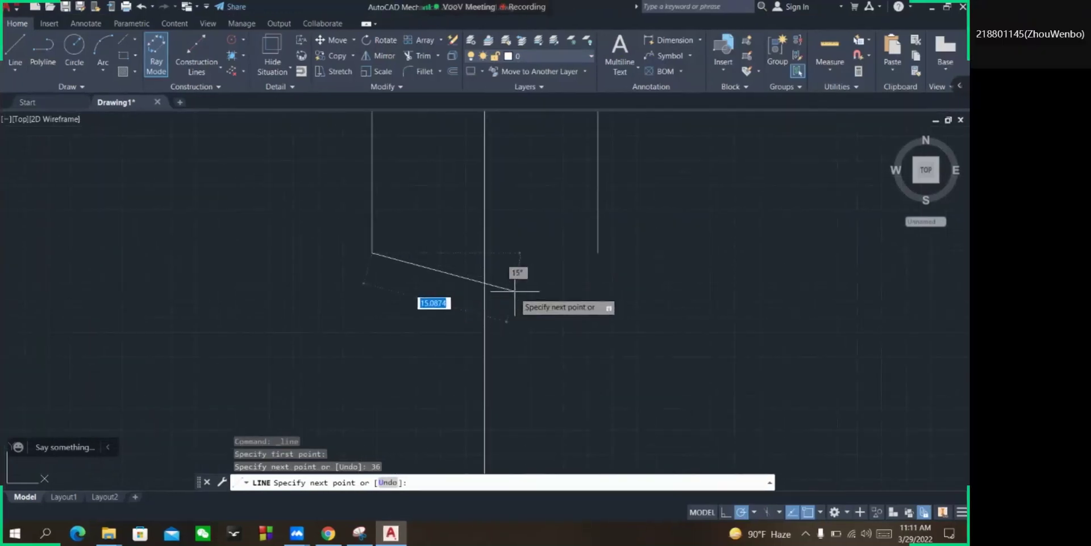
{"action": "left_click", "coordinate": [597, 253]}
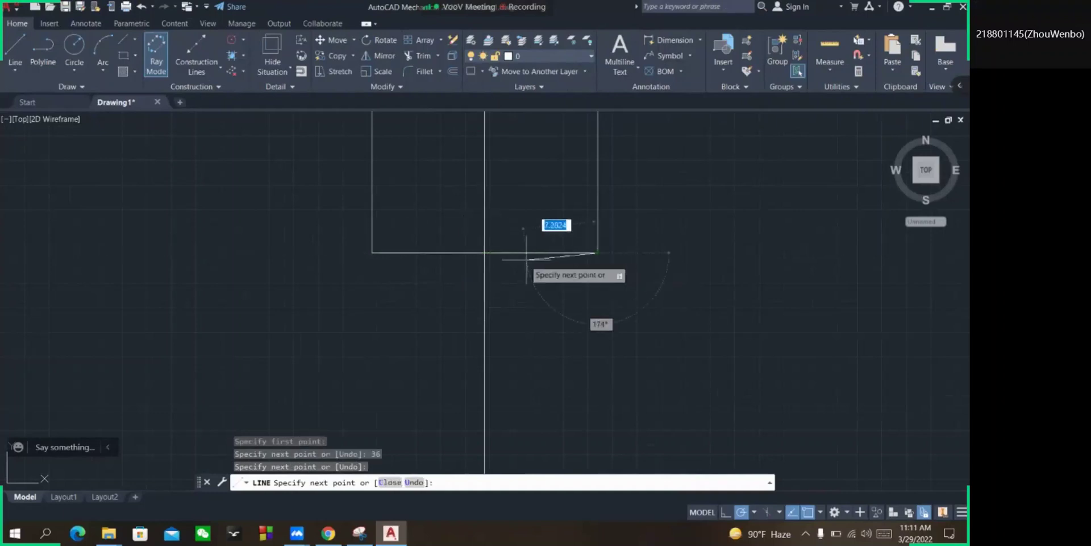
{"action": "left_click", "coordinate": [485, 253]}
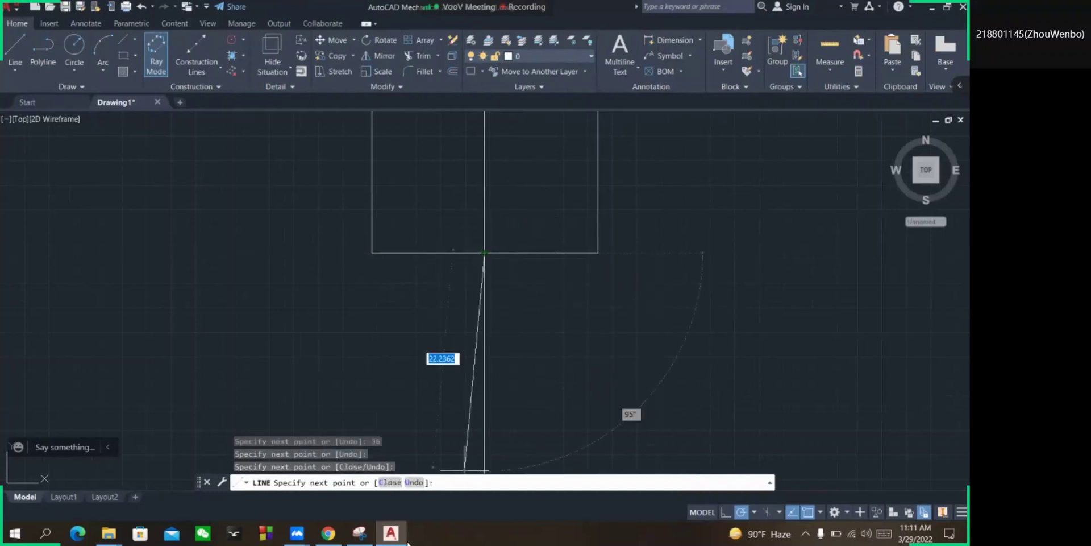
Check the Ø30 neck in the reference, and draw its top edge from the centre line: 15 right and 30 back left.
{"action": "left_click", "coordinate": [354, 536]}
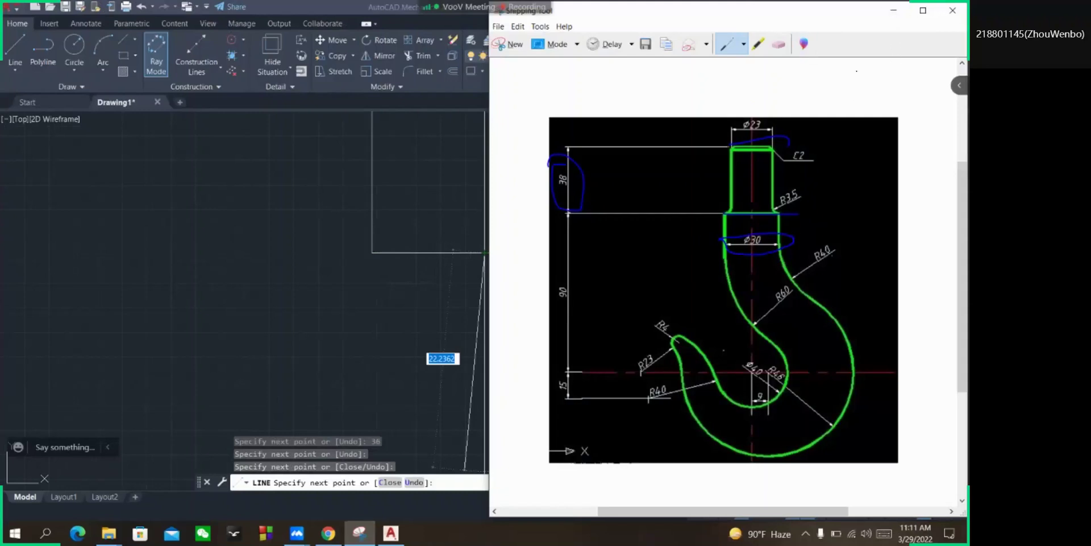
{"action": "left_click", "coordinate": [894, 11]}
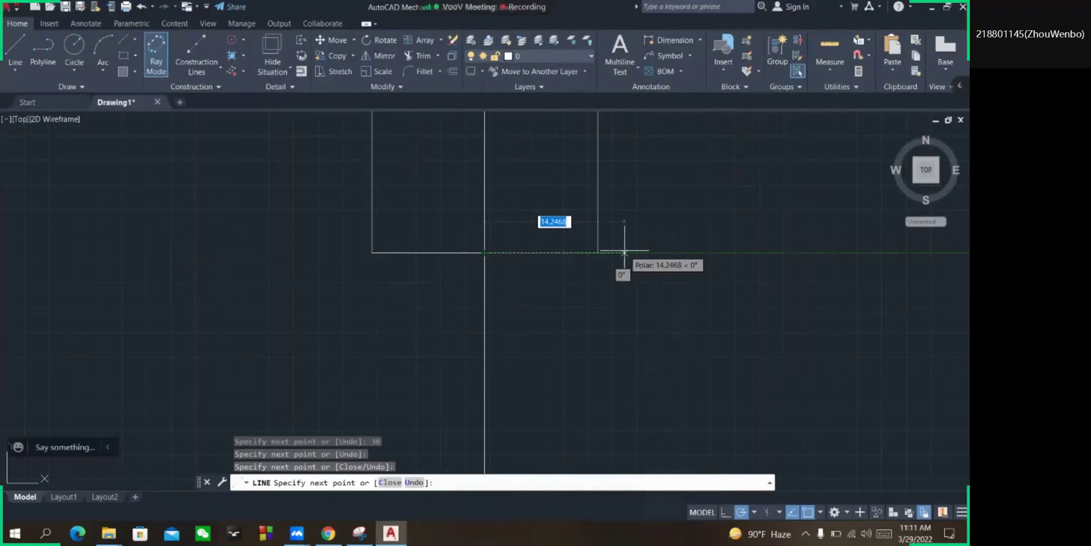
{"action": "type", "text": "15"}
{"action": "key", "text": "Return"}
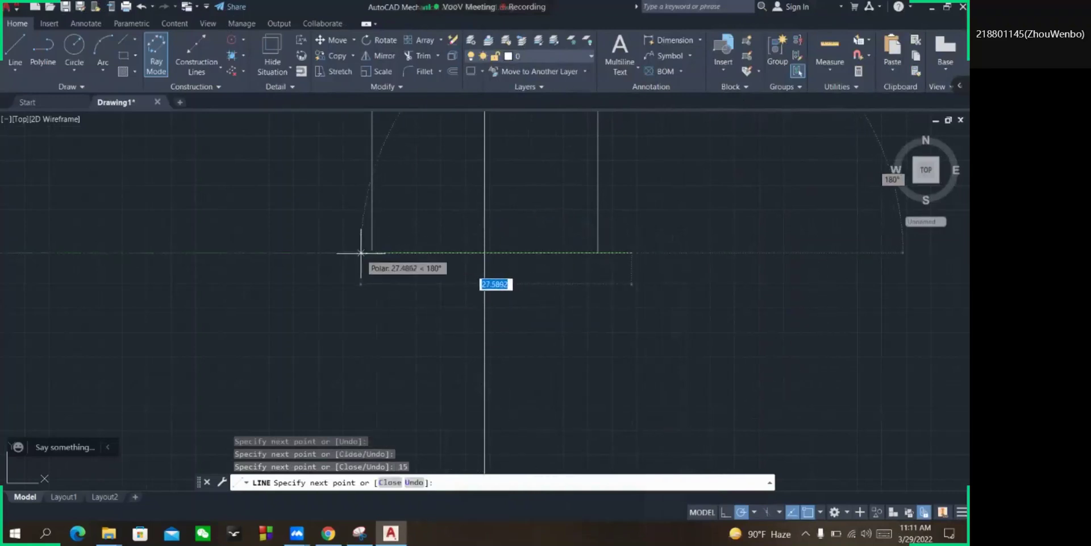
{"action": "type", "text": "30"}
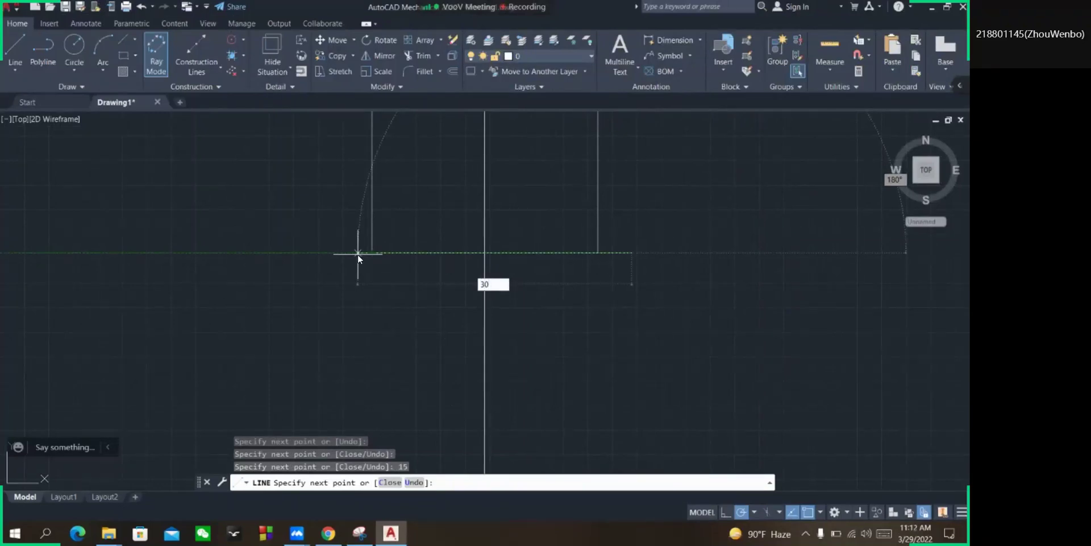
{"action": "key", "text": "Return"}
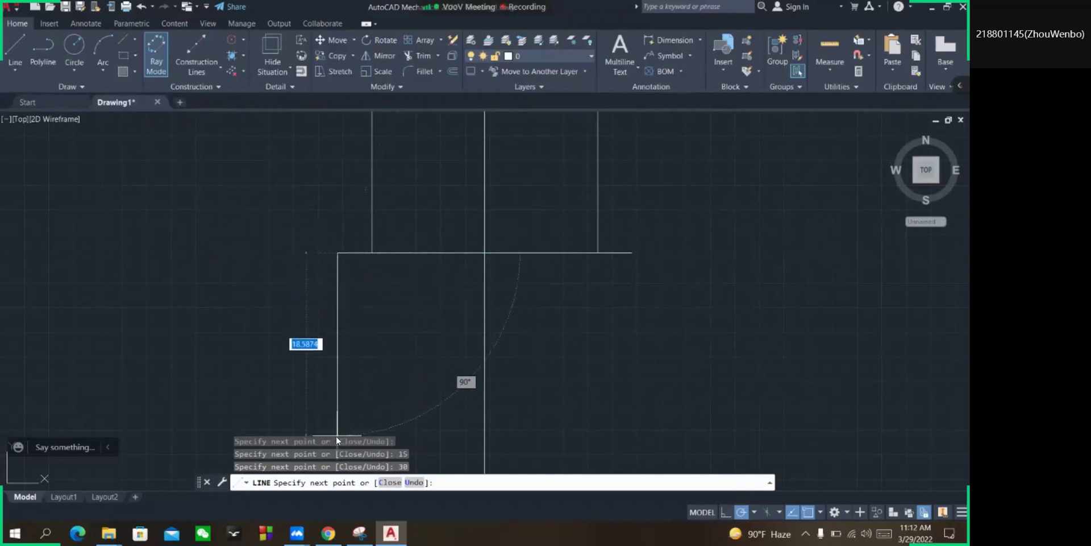
Continue from the neck edge's left end with a vertical line about 17.8 long straight down.
{"action": "scroll", "coordinate": [337, 438], "scroll_direction": "down", "scroll_amount": 3}
{"action": "scroll", "coordinate": [338, 425], "scroll_direction": "up", "scroll_amount": 4}
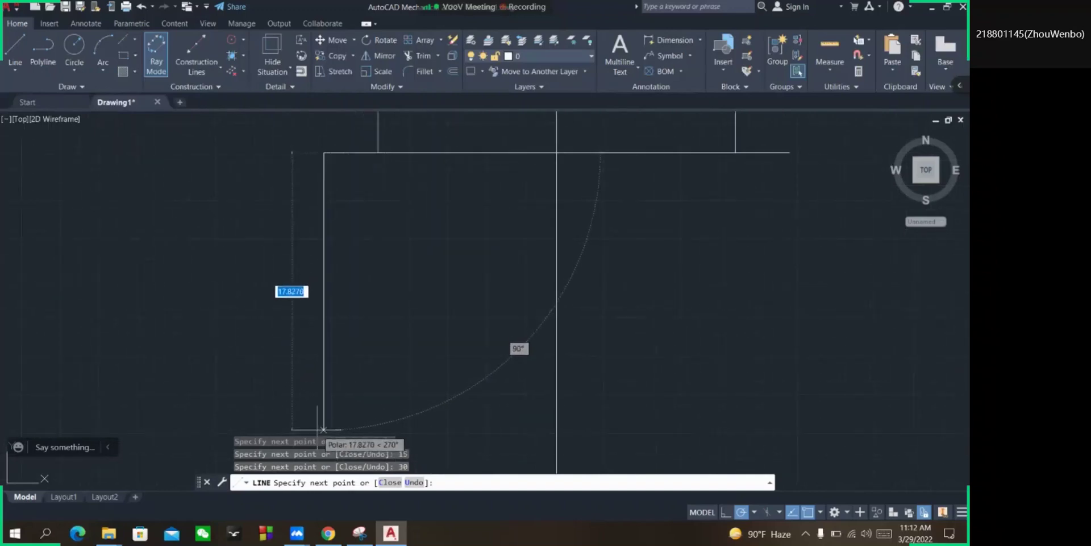
{"action": "left_click", "coordinate": [323, 429]}
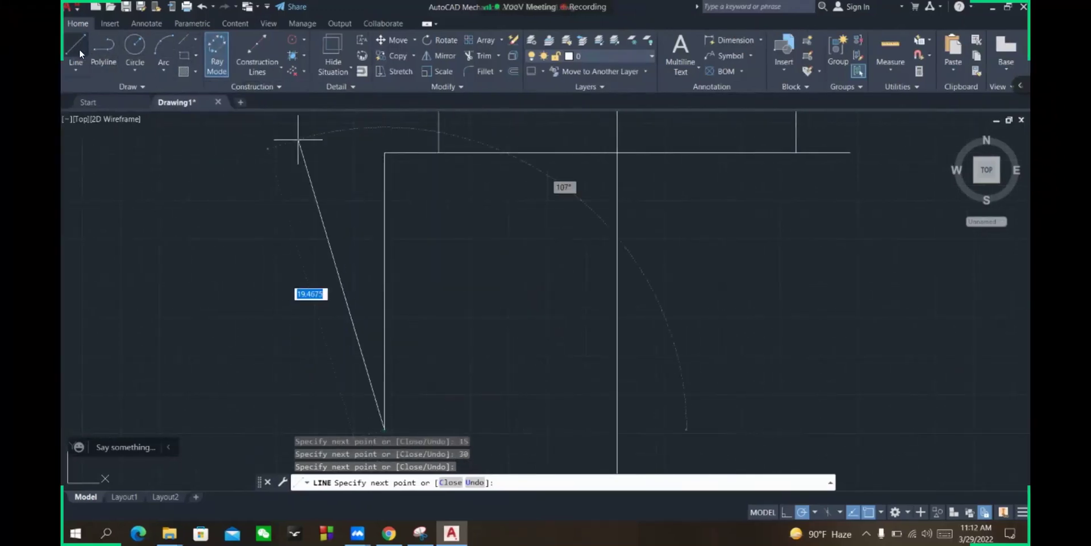
Draw a separate vertical line about 32 long straight down from the right end of the neck's top edge.
{"action": "left_click", "coordinate": [80, 48]}
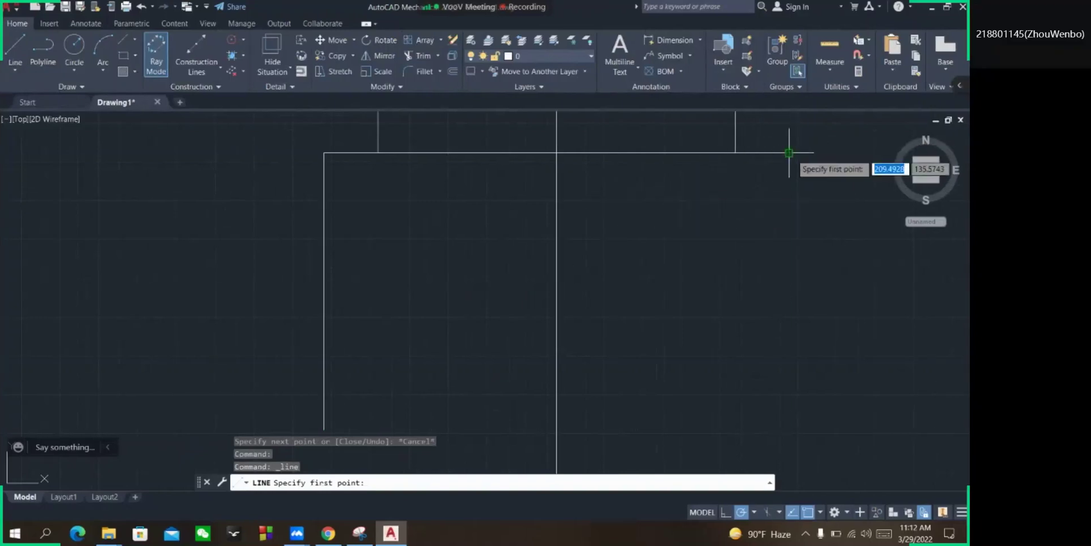
{"action": "left_click", "coordinate": [789, 152]}
{"action": "scroll", "coordinate": [803, 462], "scroll_direction": "down", "scroll_amount": 6}
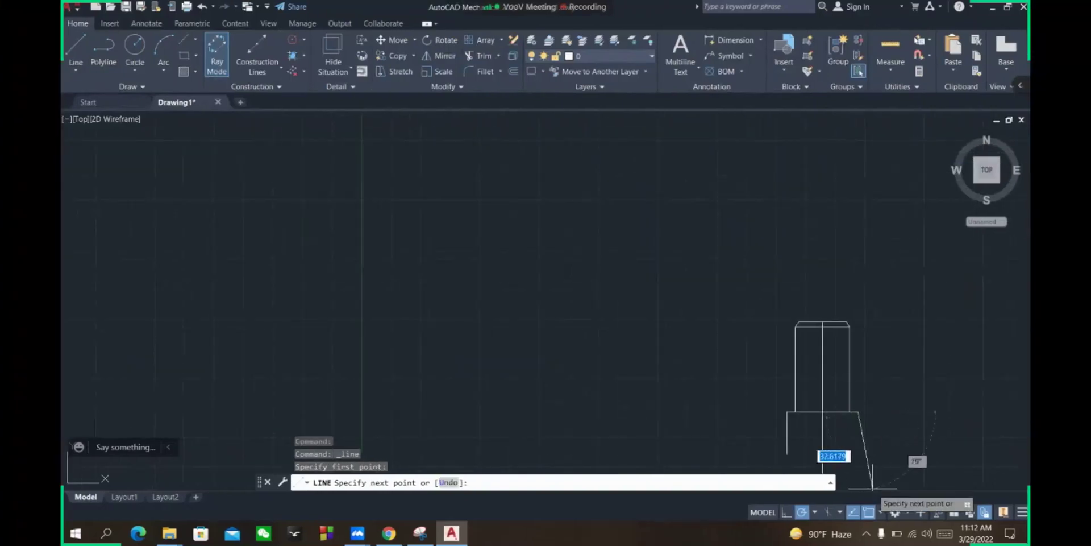
{"action": "left_click", "coordinate": [860, 488]}
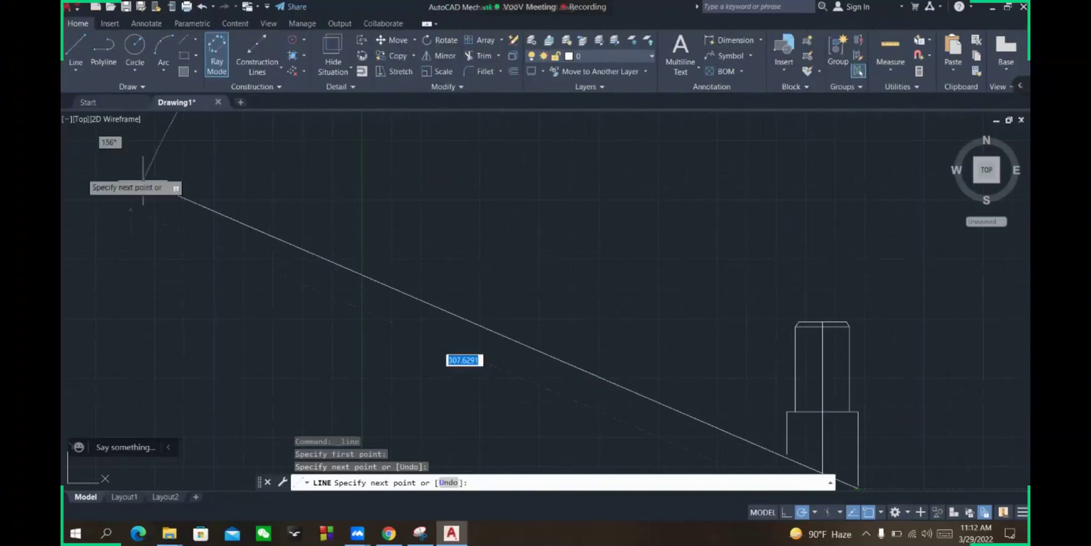
{"action": "left_click", "coordinate": [80, 49]}
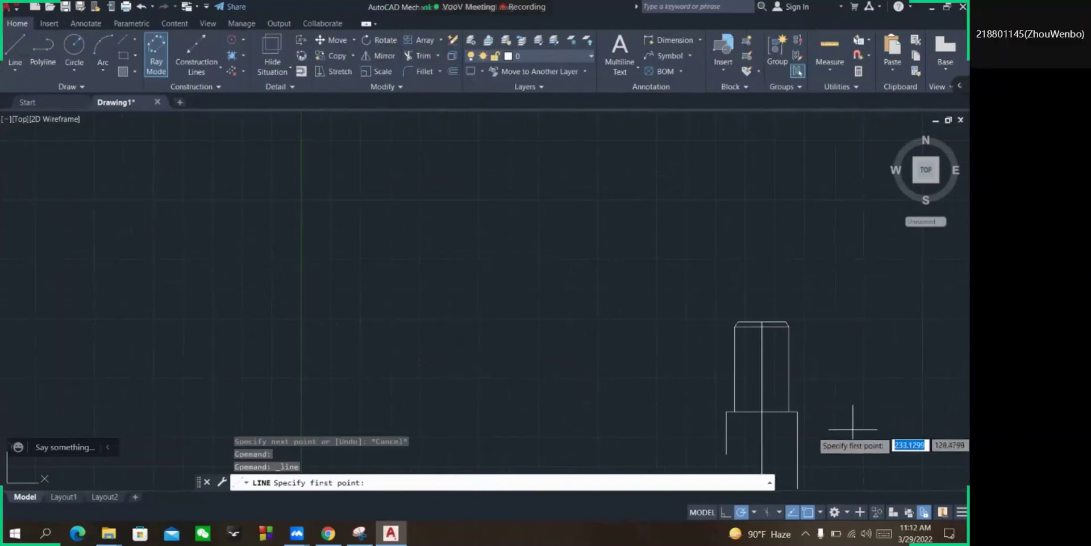
{"action": "scroll", "coordinate": [853, 428], "scroll_direction": "up", "scroll_amount": 8}
{"action": "scroll", "coordinate": [574, 270], "scroll_direction": "down", "scroll_amount": 8}
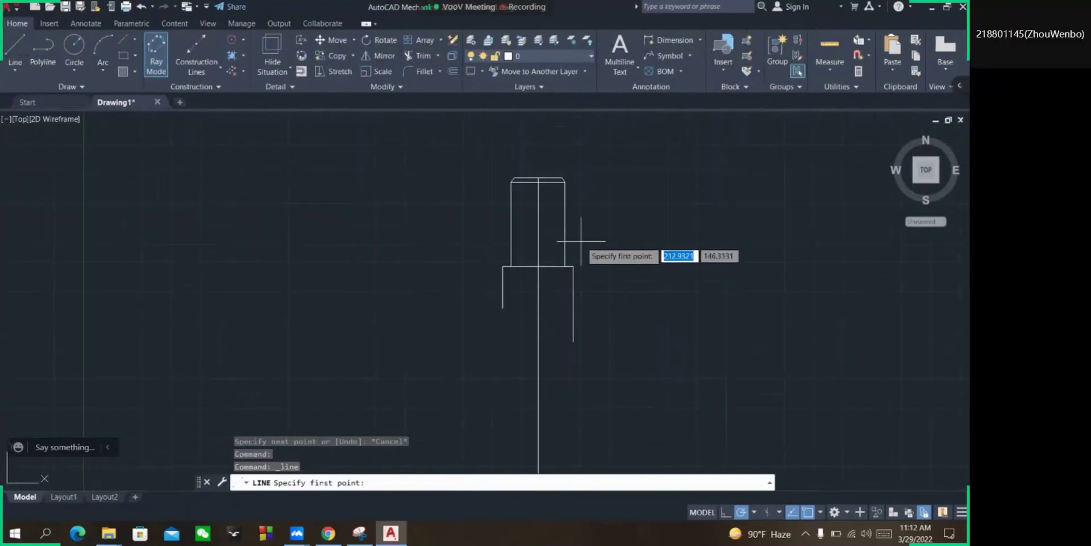
{"action": "scroll", "coordinate": [581, 241], "scroll_direction": "up", "scroll_amount": 2}
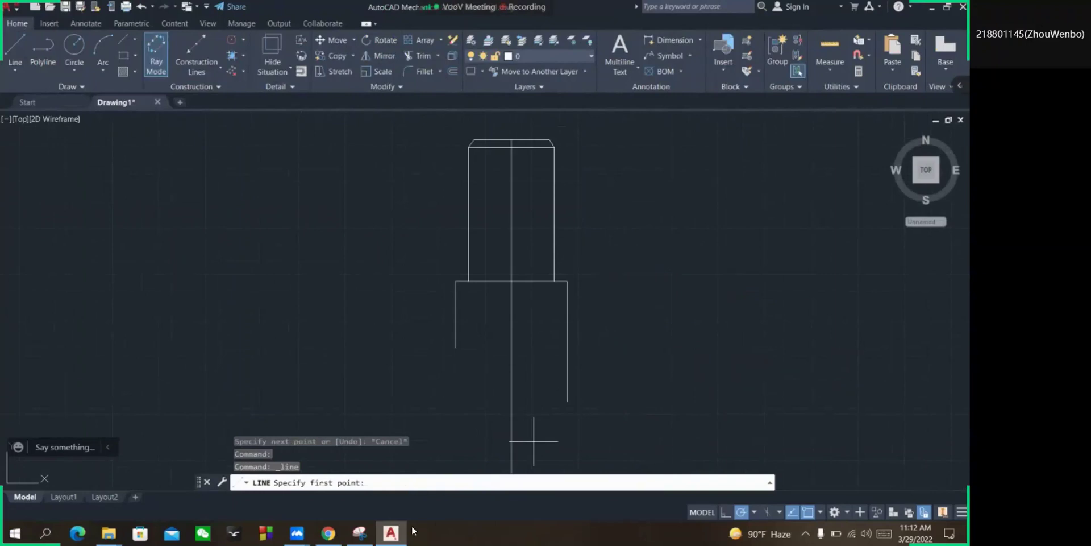
Check the R3.5 radius in the reference, and draw a 3.5 vertical line up from the left end of the neck's top edge.
{"action": "left_click", "coordinate": [362, 535]}
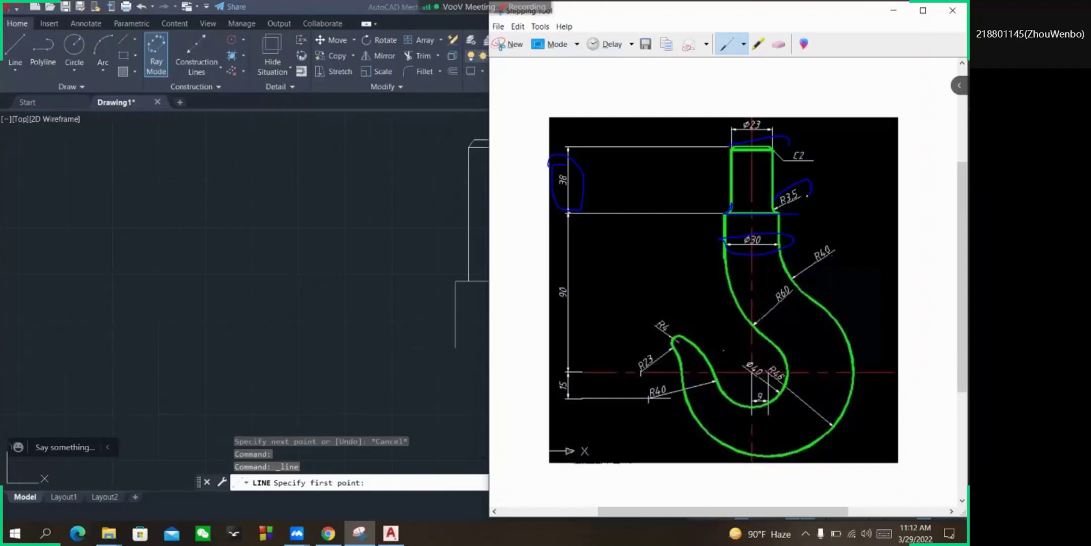
{"action": "left_click", "coordinate": [894, 10]}
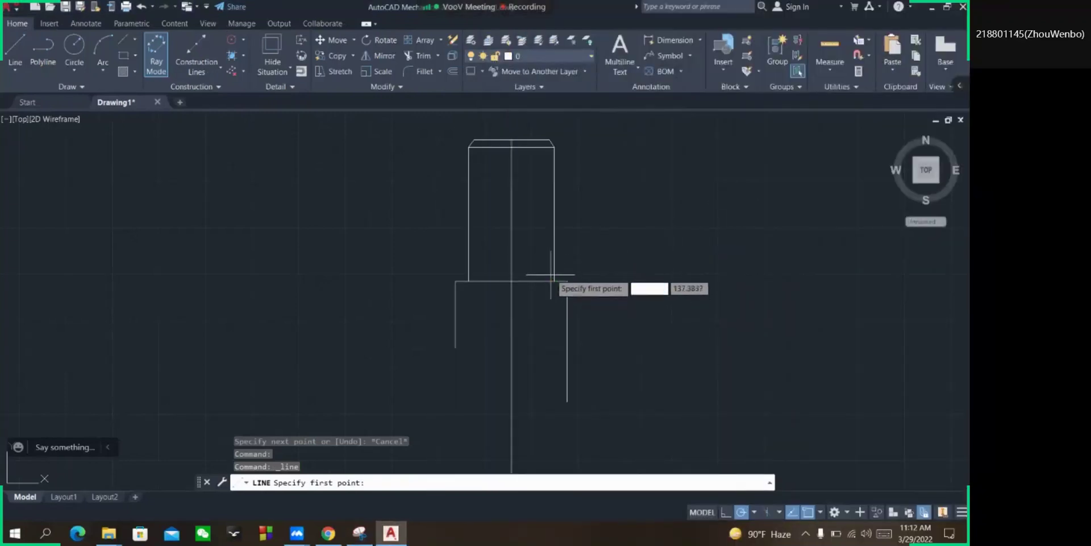
{"action": "left_click", "coordinate": [15, 49]}
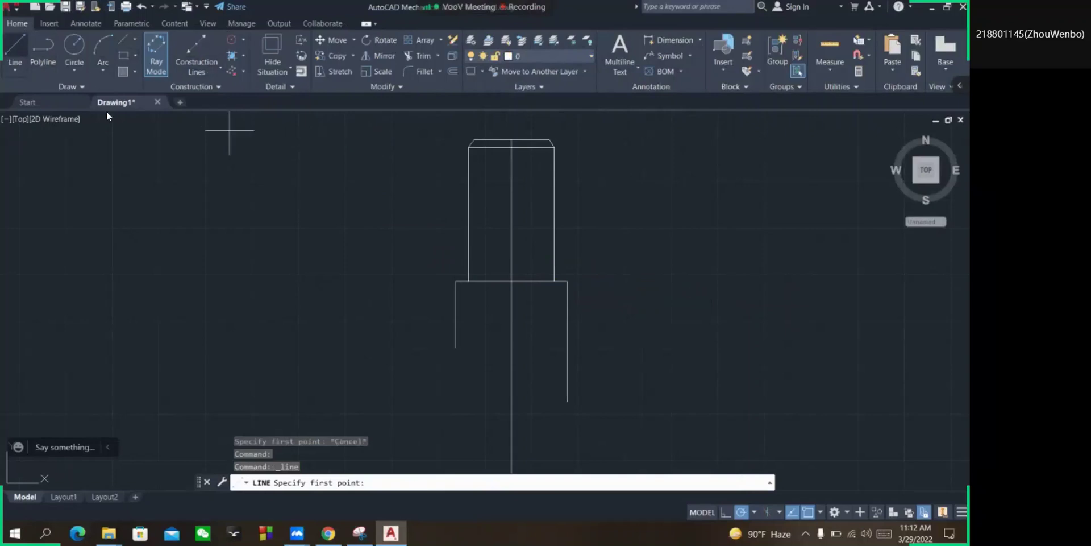
{"action": "left_click", "coordinate": [455, 281]}
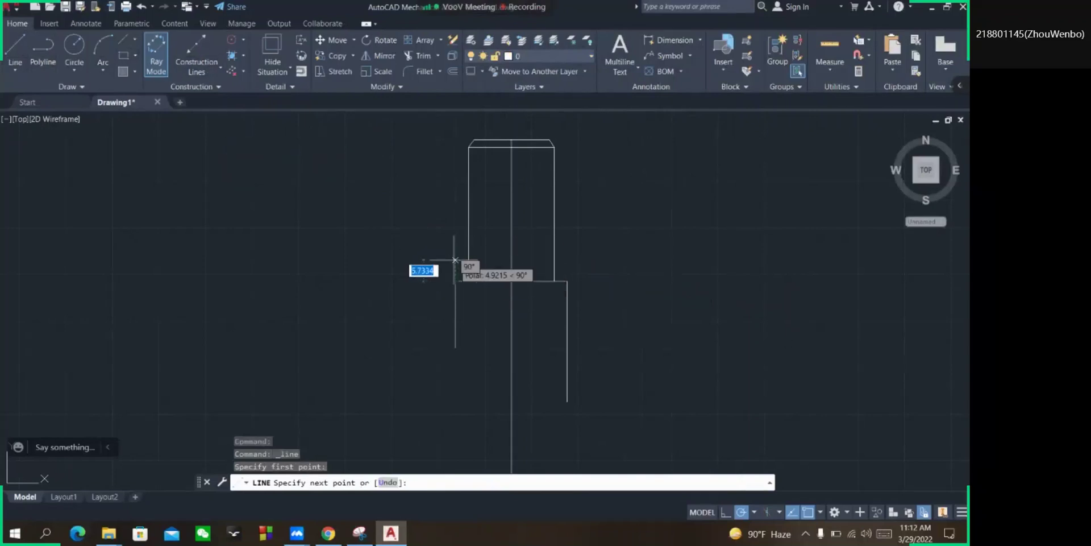
{"action": "type", "text": "3"}
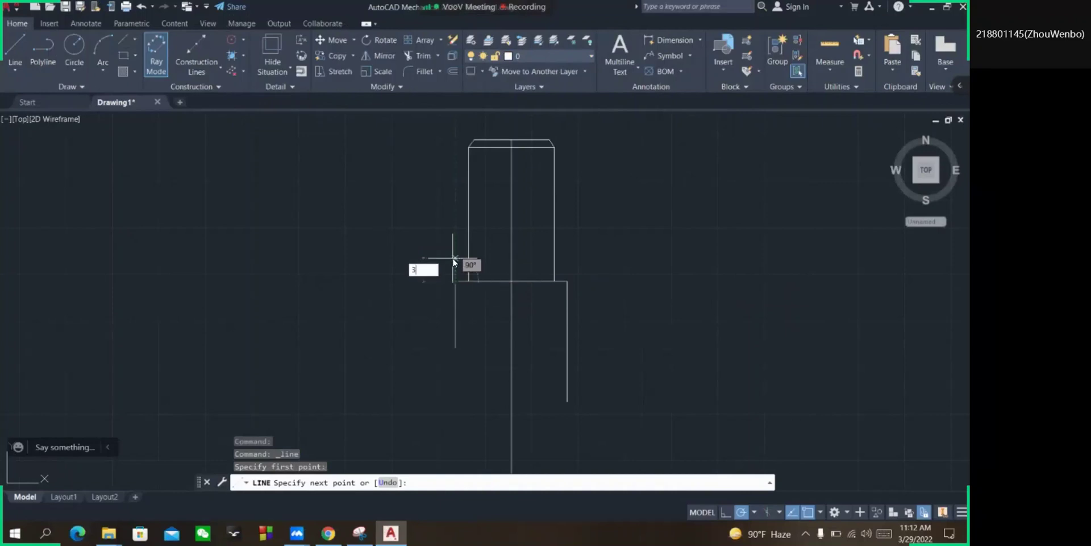
{"action": "type", "text": ".5"}
{"action": "key", "text": "Return"}
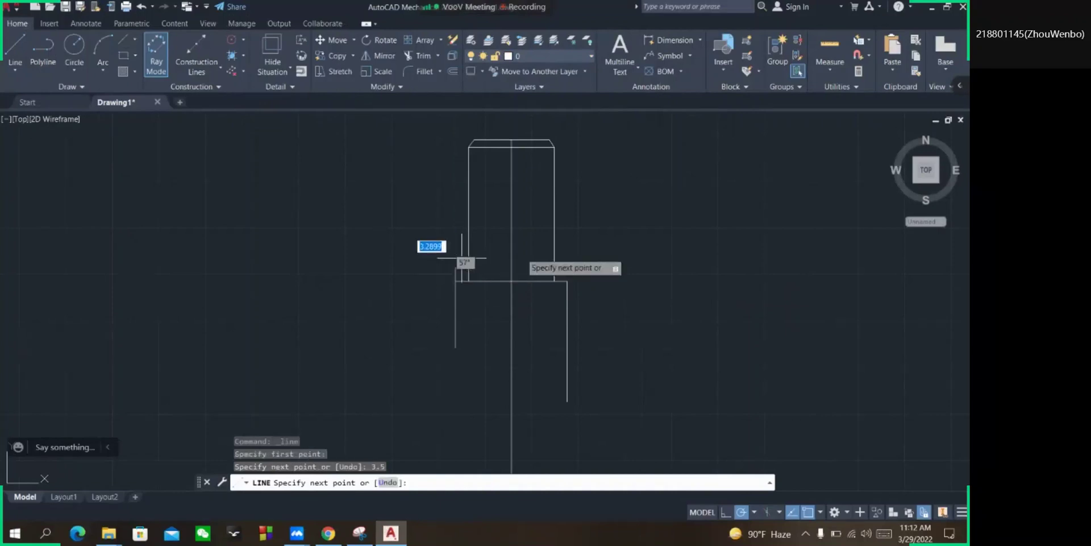
Draw a 3.5 vertical line up from the right end of the neck's top edge.
{"action": "left_click", "coordinate": [19, 54]}
{"action": "left_click", "coordinate": [567, 281]}
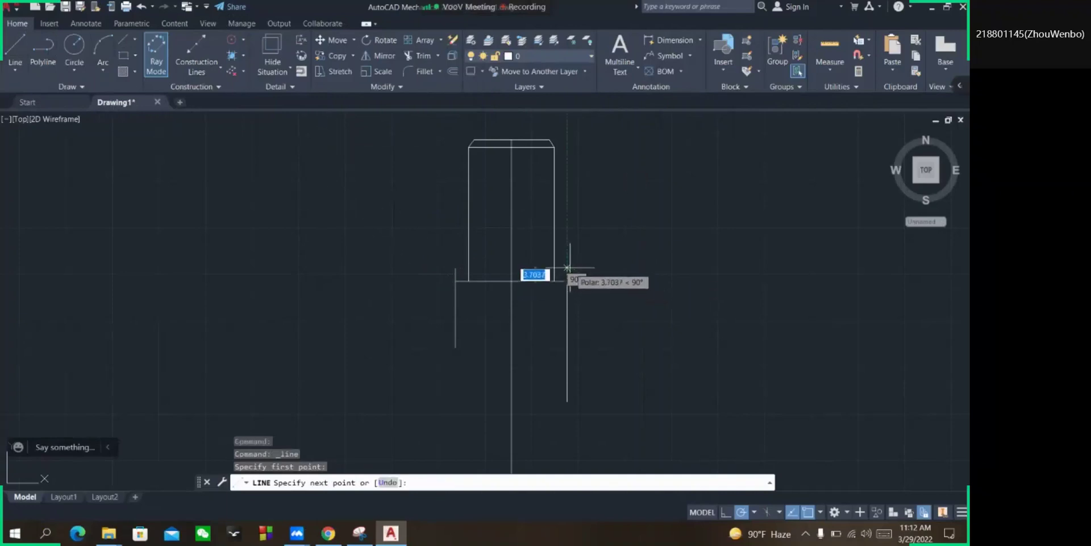
{"action": "type", "text": "3.5"}
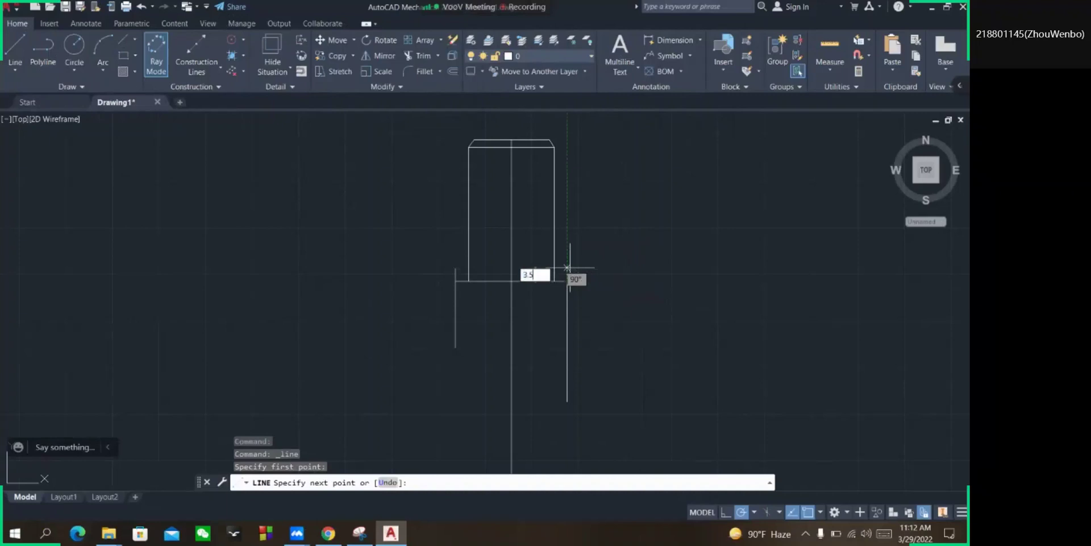
{"action": "key", "text": "Return"}
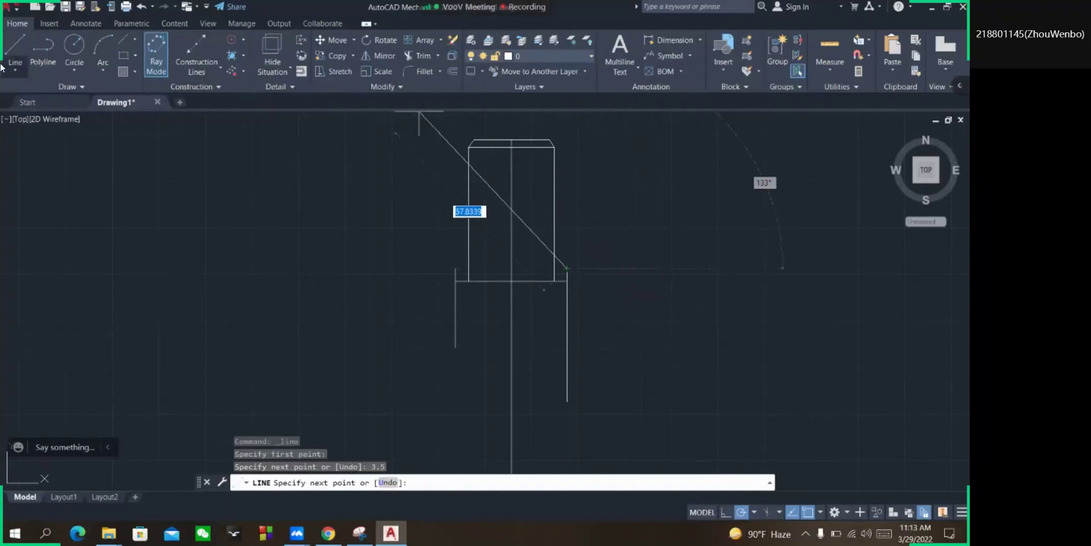
Draw a circle of radius 3.5 centred on the upper end of the right short vertical line.
{"action": "left_click", "coordinate": [74, 46]}
{"action": "scroll", "coordinate": [610, 291], "scroll_direction": "up", "scroll_amount": 6}
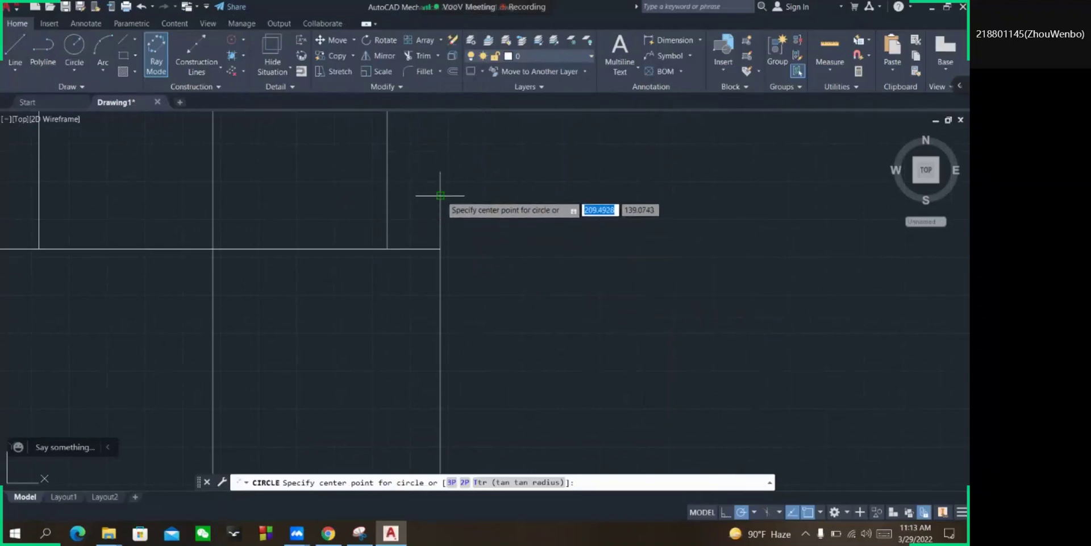
{"action": "left_click", "coordinate": [441, 195]}
{"action": "type", "text": "3.5"}
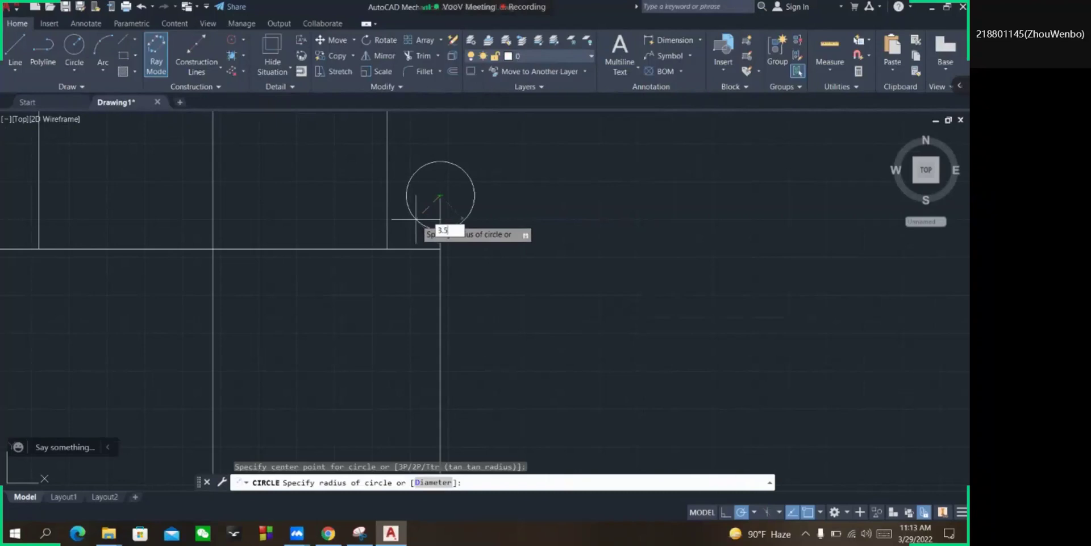
{"action": "key", "text": "Return"}
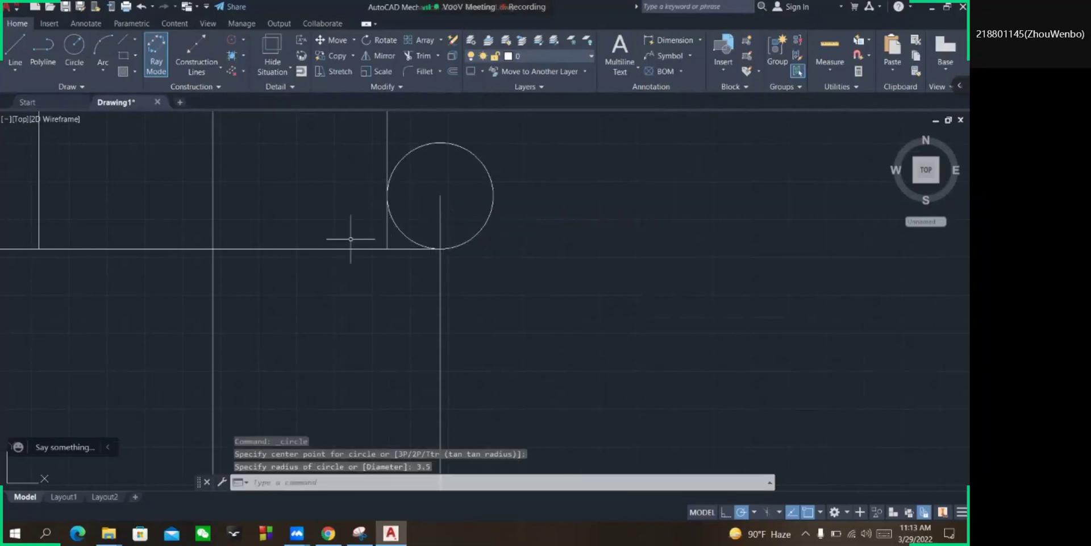
Draw a matching circle of radius 3.5 centred on the upper end of the left short vertical line.
{"action": "scroll", "coordinate": [419, 293], "scroll_direction": "down", "scroll_amount": 4}
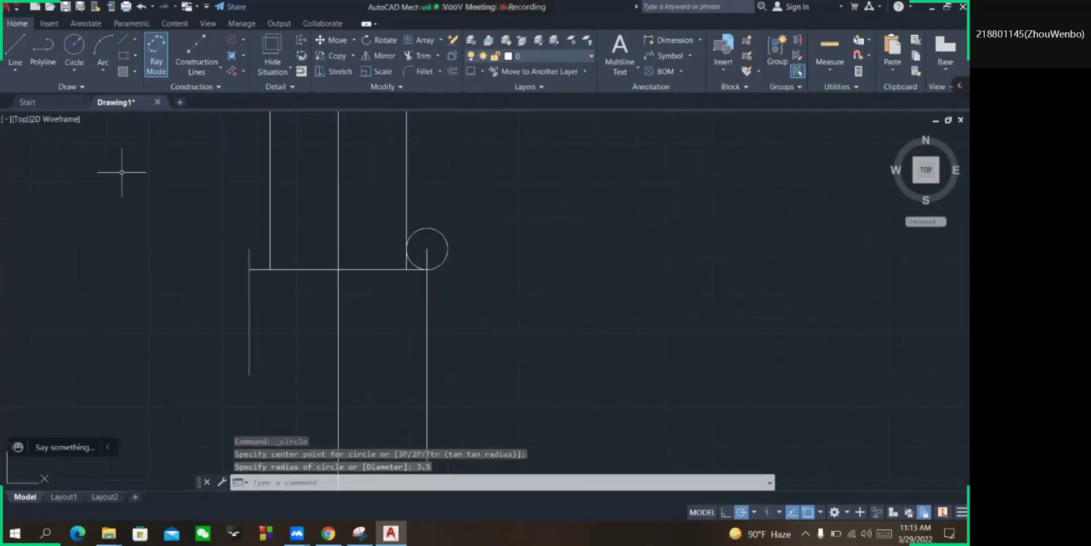
{"action": "left_click", "coordinate": [74, 44]}
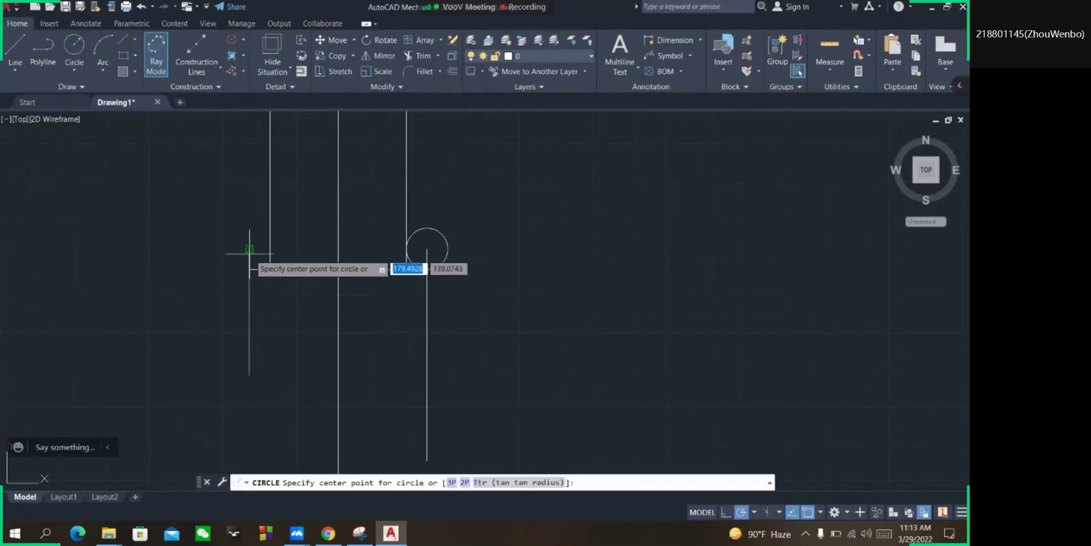
{"action": "left_click", "coordinate": [249, 248]}
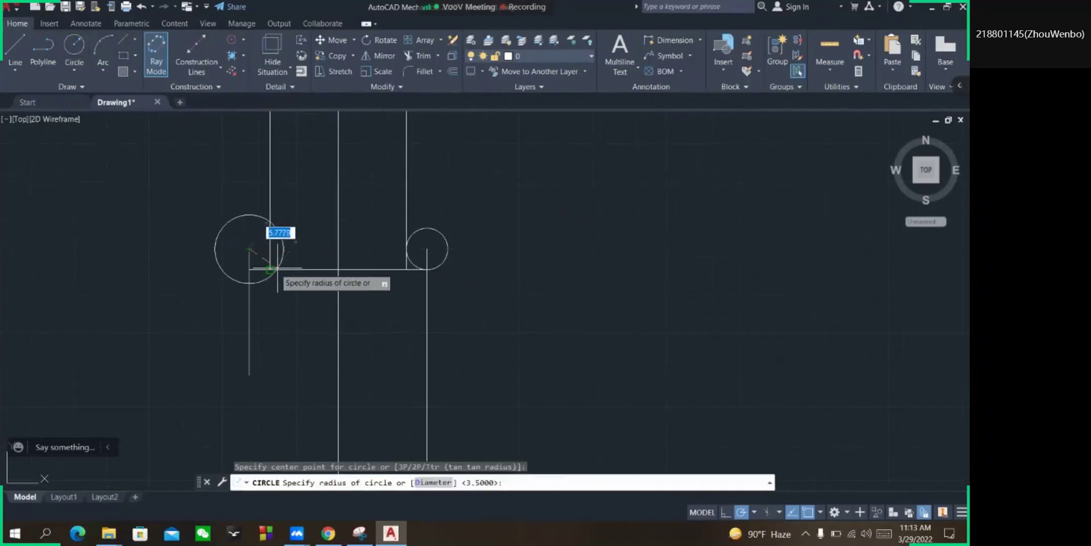
{"action": "type", "text": "3"}
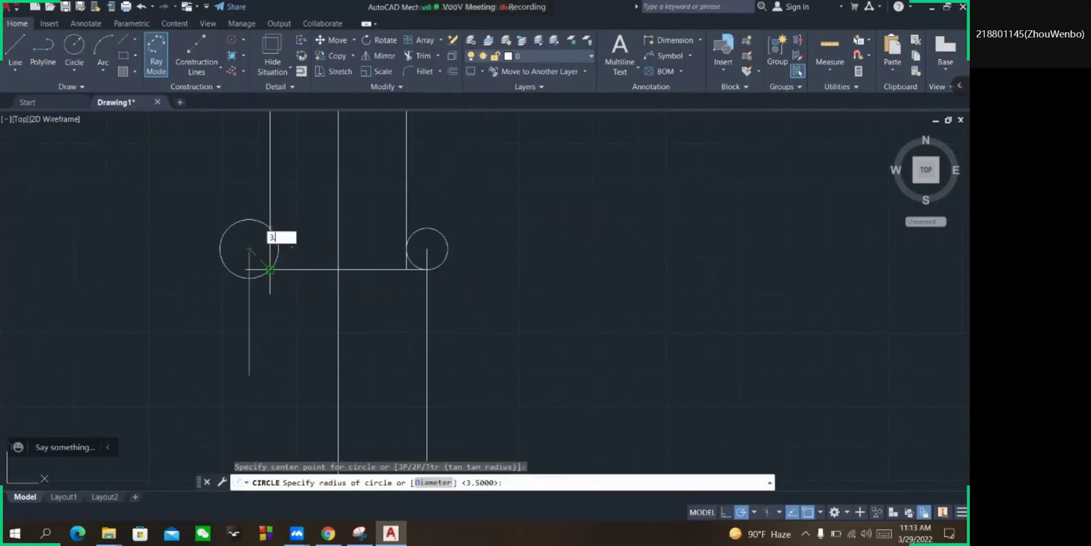
{"action": "type", "text": ".5"}
{"action": "key", "text": "Return"}
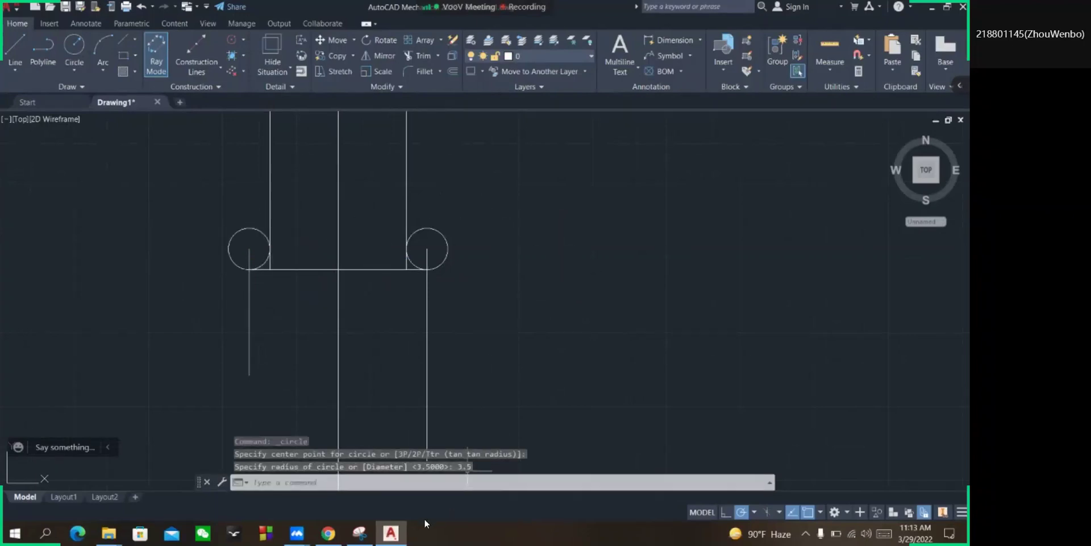
Trim both circles down to fillet arcs between shank and neck, and trim away the short vertical lines and the shank's corner ends.
{"action": "left_click", "coordinate": [424, 485]}
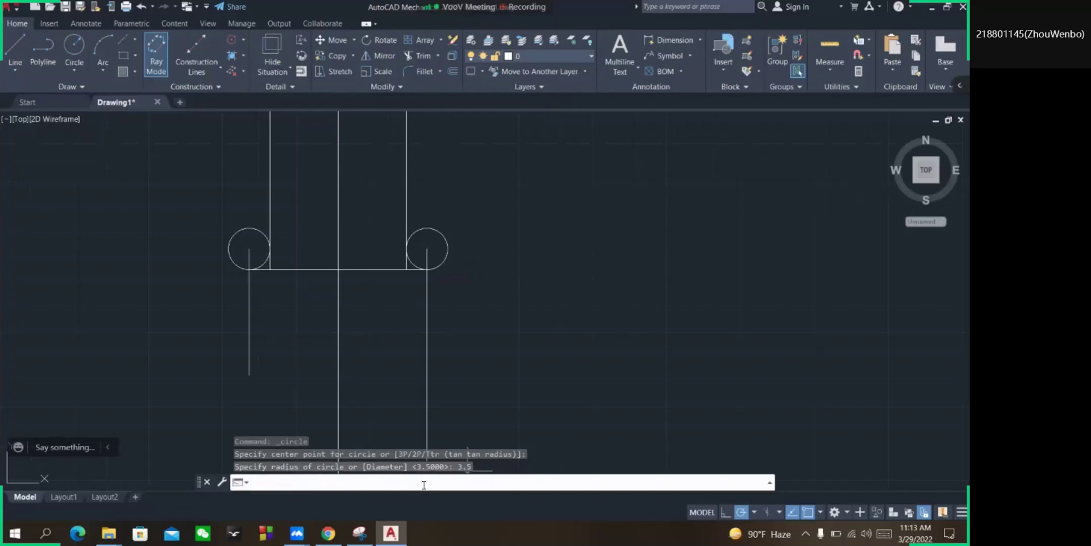
{"action": "type", "text": "tr"}
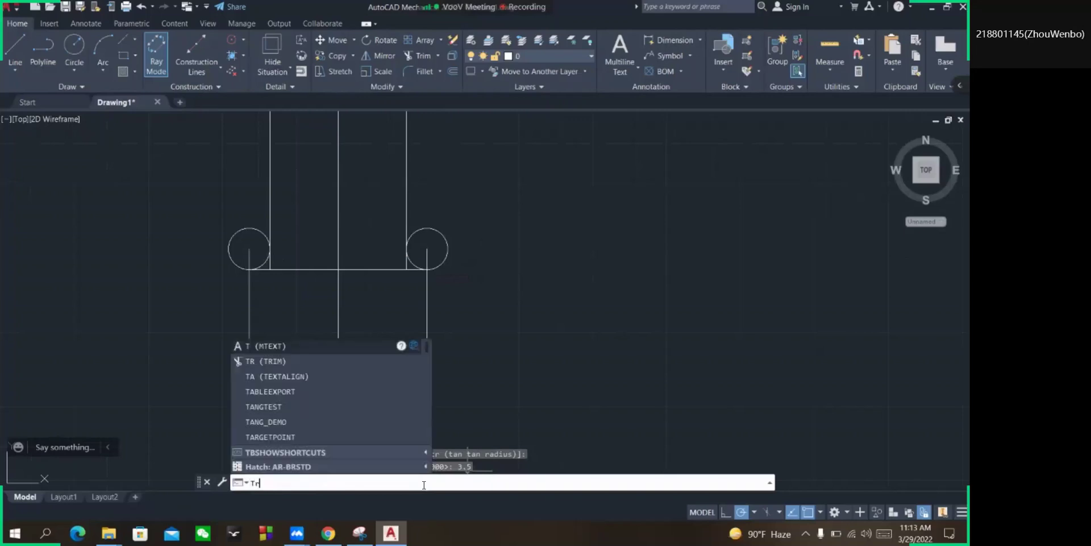
{"action": "key", "text": "Return"}
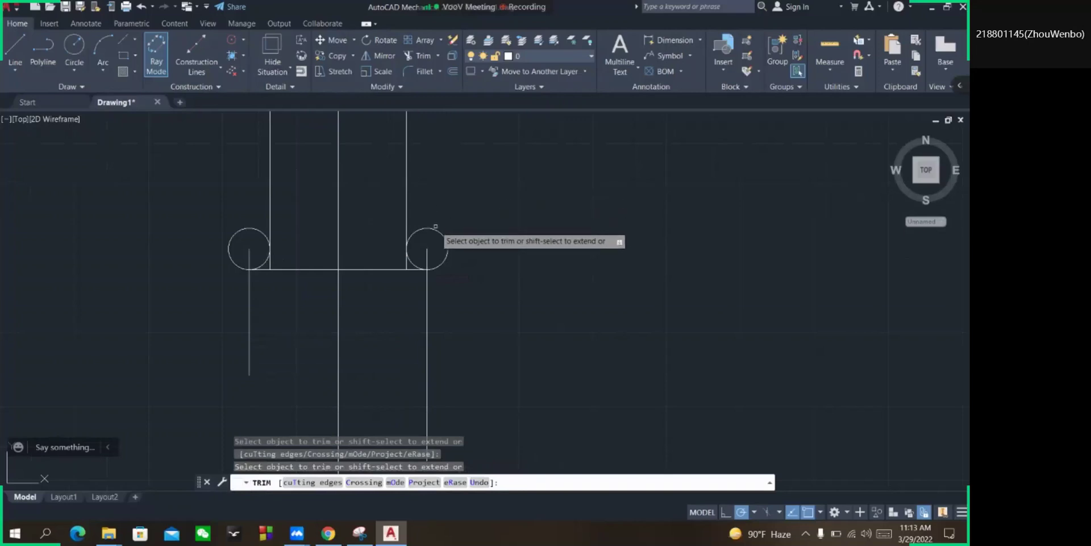
{"action": "mouse_move", "coordinate": [433, 228]}
{"action": "left_mouse_down"}
{"action": "mouse_move", "coordinate": [434, 215]}
{"action": "mouse_move", "coordinate": [435, 227]}
{"action": "left_mouse_up"}
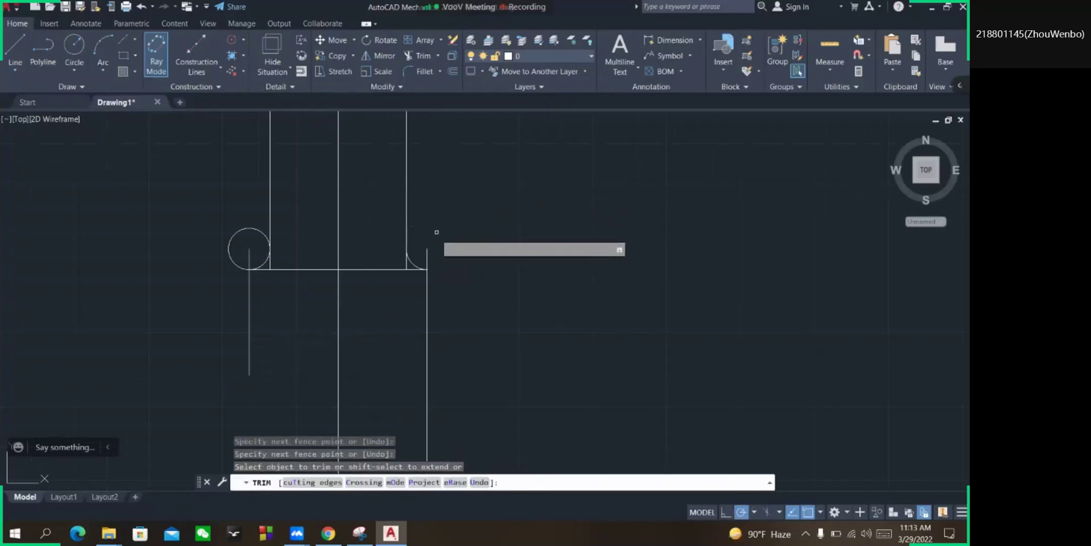
{"action": "left_click", "coordinate": [427, 257]}
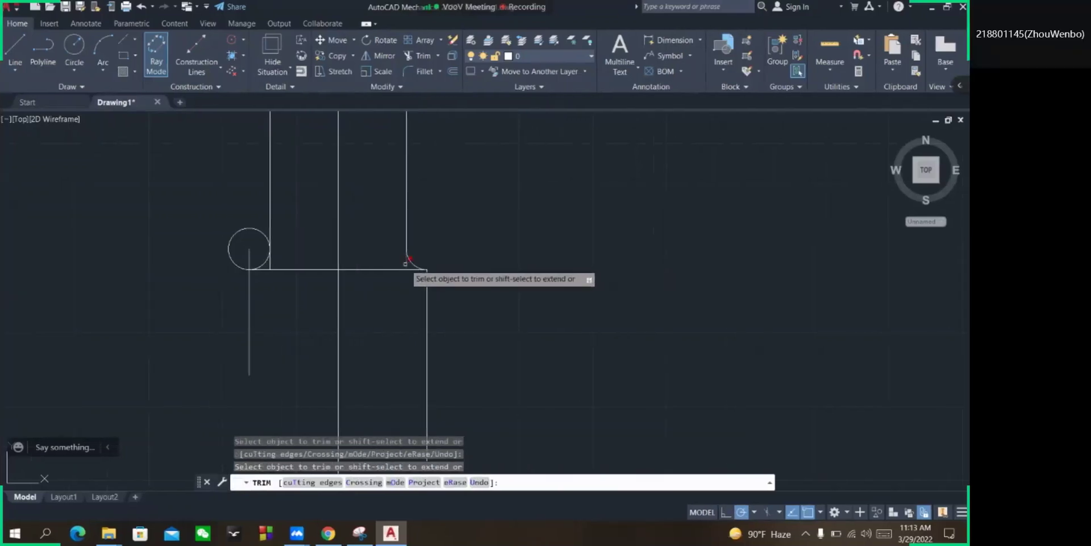
{"action": "left_click", "coordinate": [250, 257]}
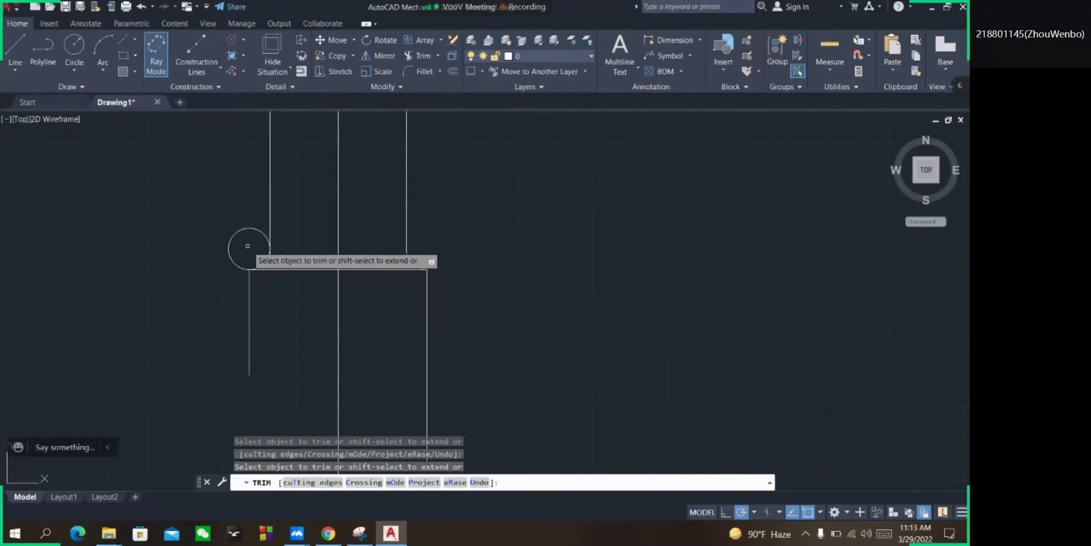
{"action": "left_click", "coordinate": [248, 226]}
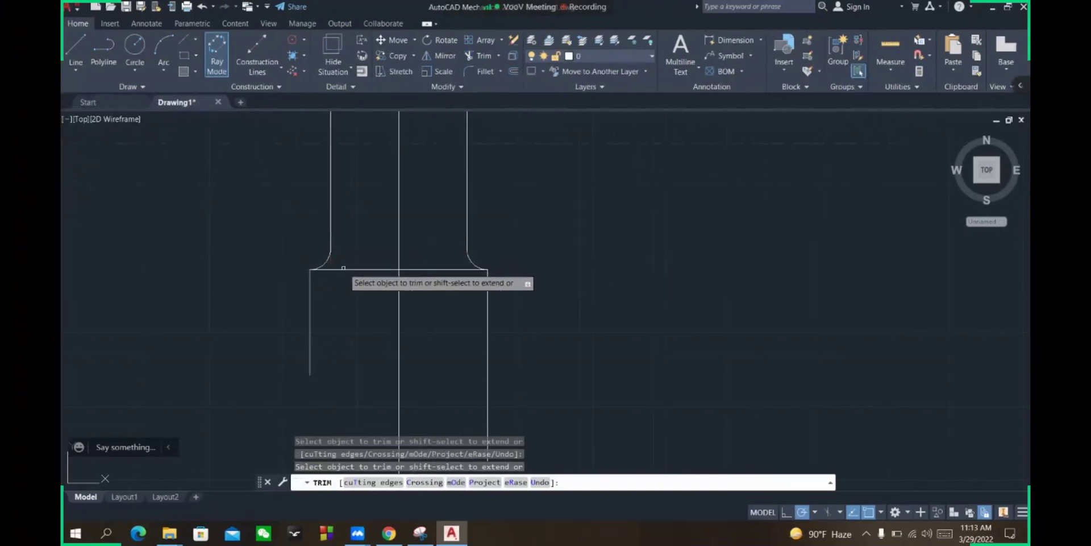
In the Snipping Tool reference, erase the ink marks at the shank and the R3.5 label, and draw a box around the shank.
{"action": "scroll", "coordinate": [401, 272], "scroll_direction": "down", "scroll_amount": 1}
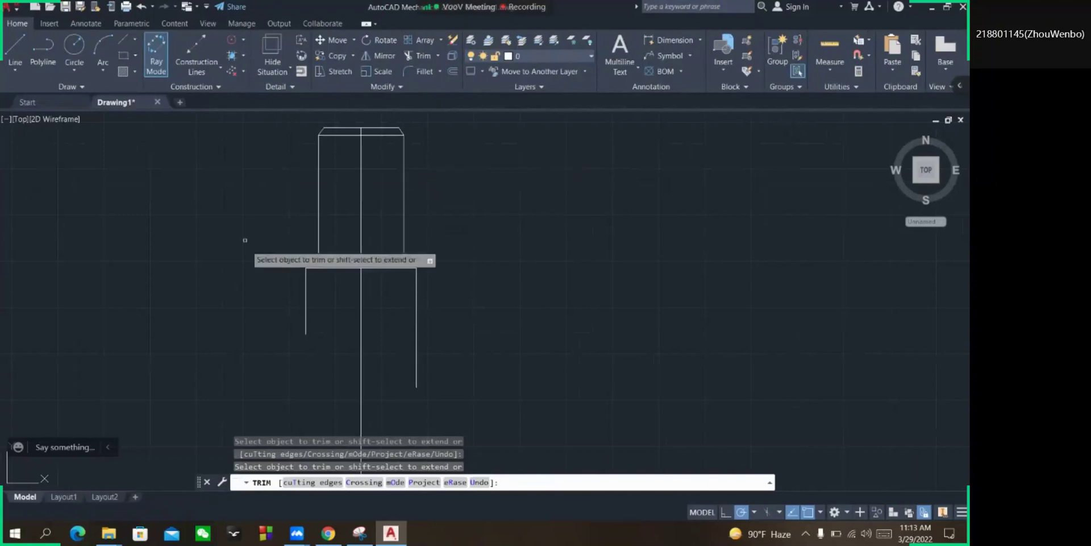
{"action": "left_click", "coordinate": [360, 532]}
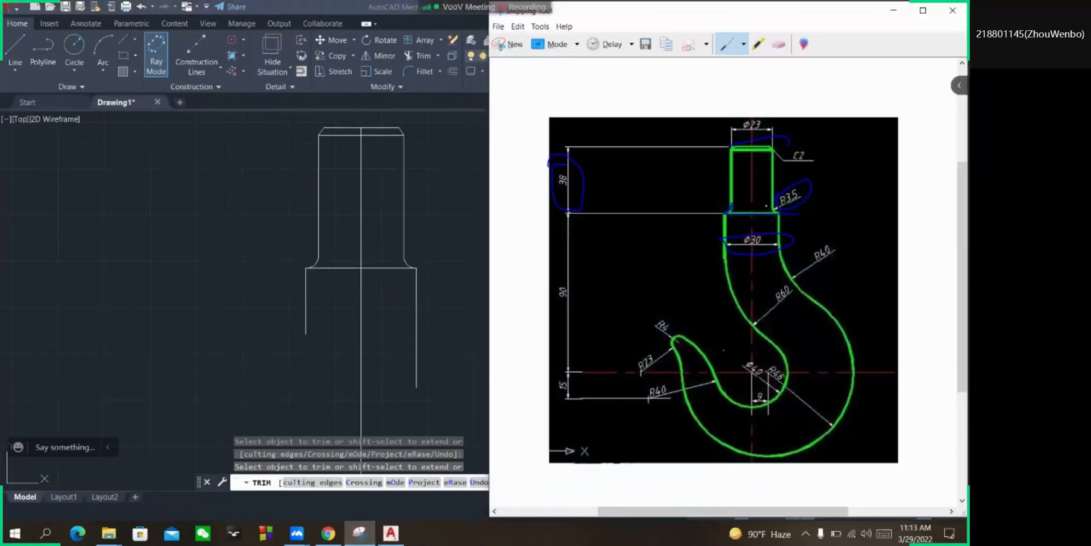
{"action": "left_click", "coordinate": [778, 45]}
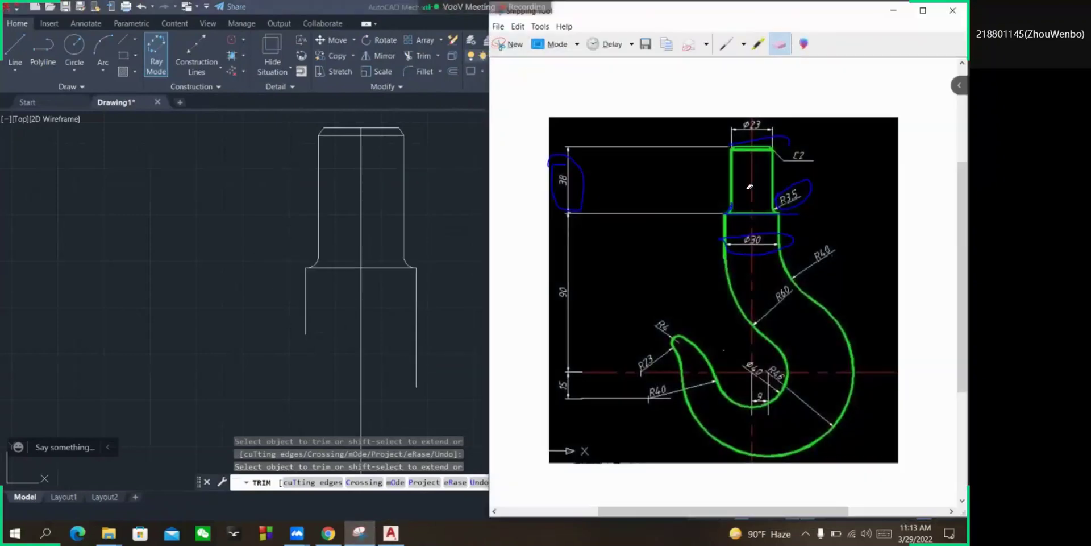
{"action": "left_click_drag", "start_coordinate": [718, 207], "coordinate": [708, 205]}
{"action": "left_click", "coordinate": [753, 139]}
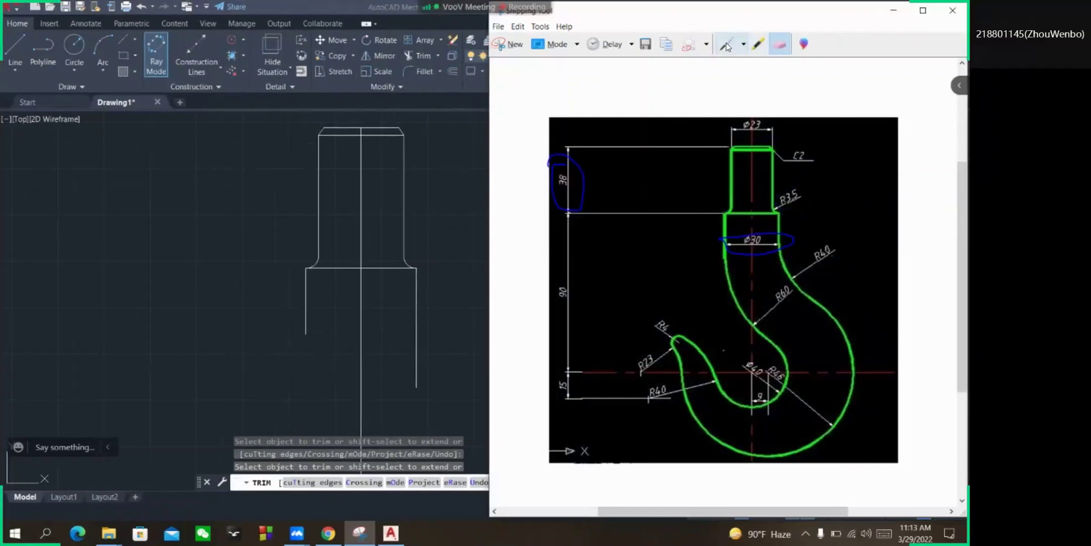
{"action": "left_click", "coordinate": [726, 44]}
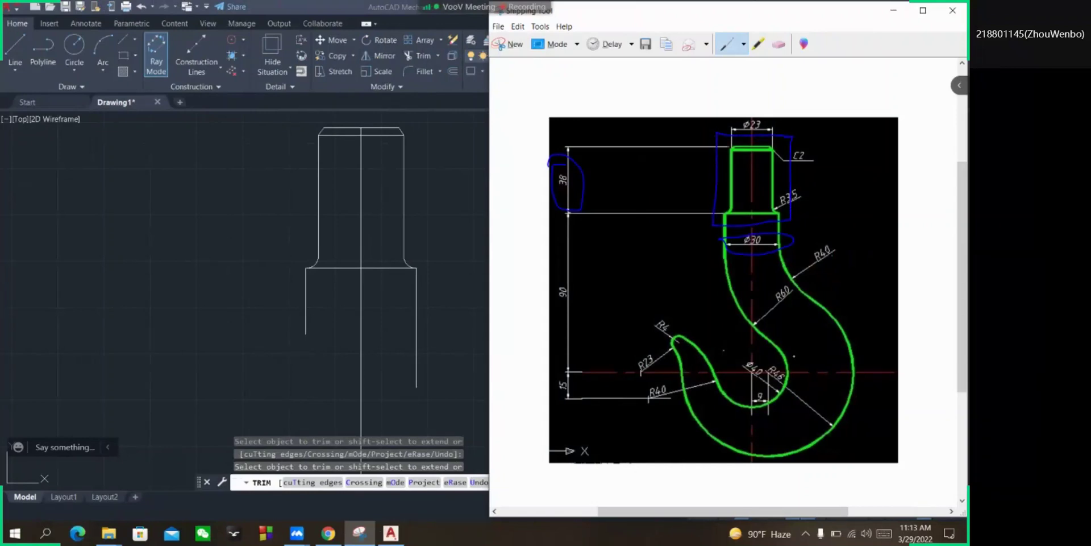
Outline the hook's curved lower part in the reference, mark the area around the Ø40 circle, and erase these marks.
{"action": "mouse_move", "coordinate": [686, 305]}
{"action": "left_mouse_down"}
{"action": "mouse_move", "coordinate": [645, 319]}
{"action": "mouse_move", "coordinate": [635, 422]}
{"action": "mouse_move", "coordinate": [696, 514]}
{"action": "mouse_move", "coordinate": [793, 508]}
{"action": "mouse_move", "coordinate": [833, 481]}
{"action": "mouse_move", "coordinate": [862, 401]}
{"action": "mouse_move", "coordinate": [844, 321]}
{"action": "mouse_move", "coordinate": [737, 261]}
{"action": "mouse_move", "coordinate": [678, 288]}
{"action": "left_mouse_up"}
{"action": "left_click_drag", "start_coordinate": [650, 484], "coordinate": [829, 502]}
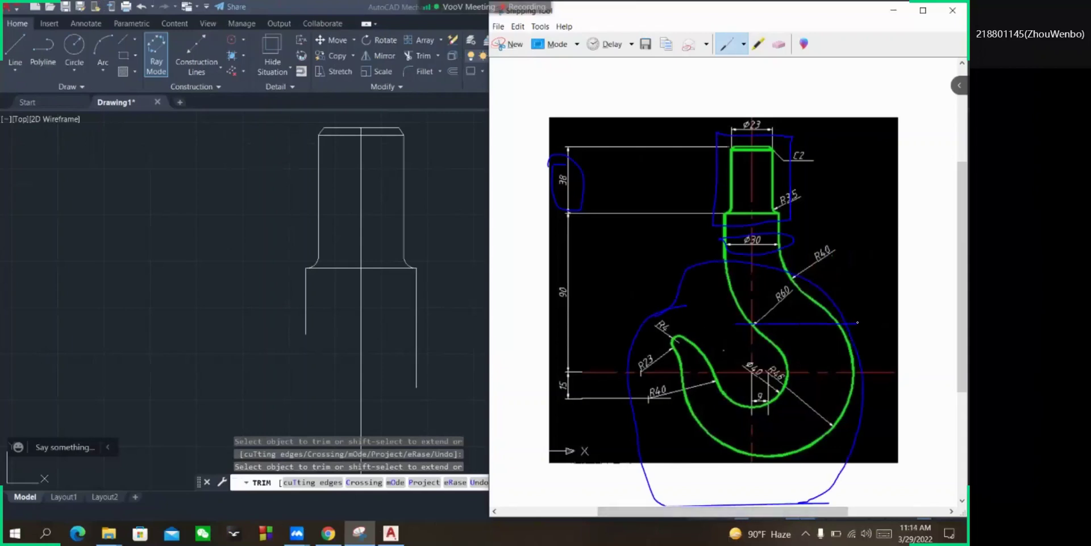
{"action": "left_click_drag", "start_coordinate": [725, 322], "coordinate": [658, 317]}
{"action": "mouse_move", "coordinate": [653, 421]}
{"action": "left_mouse_down"}
{"action": "mouse_move", "coordinate": [833, 433]}
{"action": "mouse_move", "coordinate": [868, 332]}
{"action": "mouse_move", "coordinate": [713, 323]}
{"action": "left_mouse_up"}
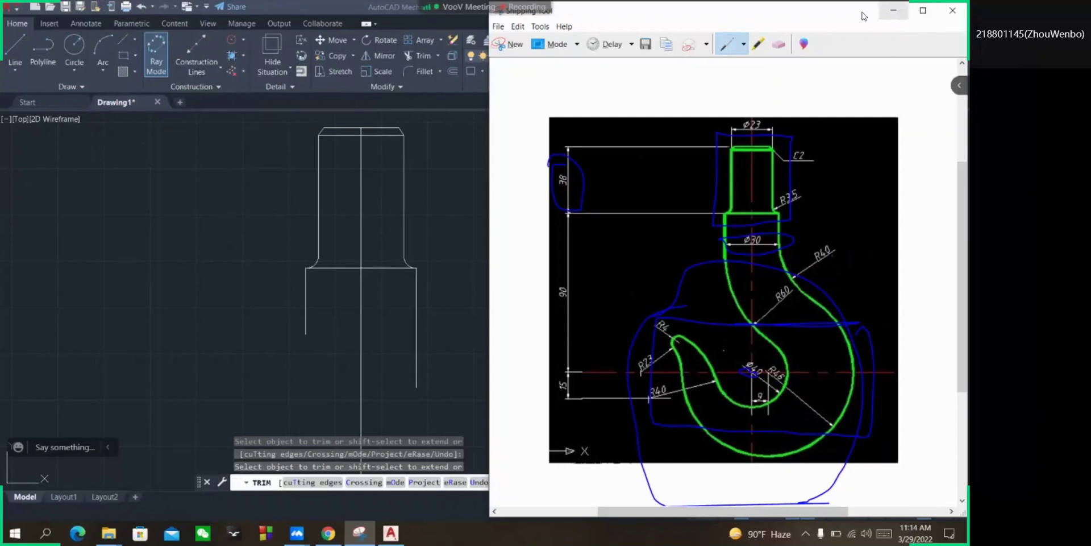
{"action": "left_click", "coordinate": [778, 45]}
{"action": "mouse_move", "coordinate": [665, 343]}
{"action": "left_mouse_down"}
{"action": "mouse_move", "coordinate": [671, 389]}
{"action": "mouse_move", "coordinate": [654, 362]}
{"action": "mouse_move", "coordinate": [649, 297]}
{"action": "mouse_move", "coordinate": [712, 341]}
{"action": "mouse_move", "coordinate": [734, 335]}
{"action": "left_mouse_up"}
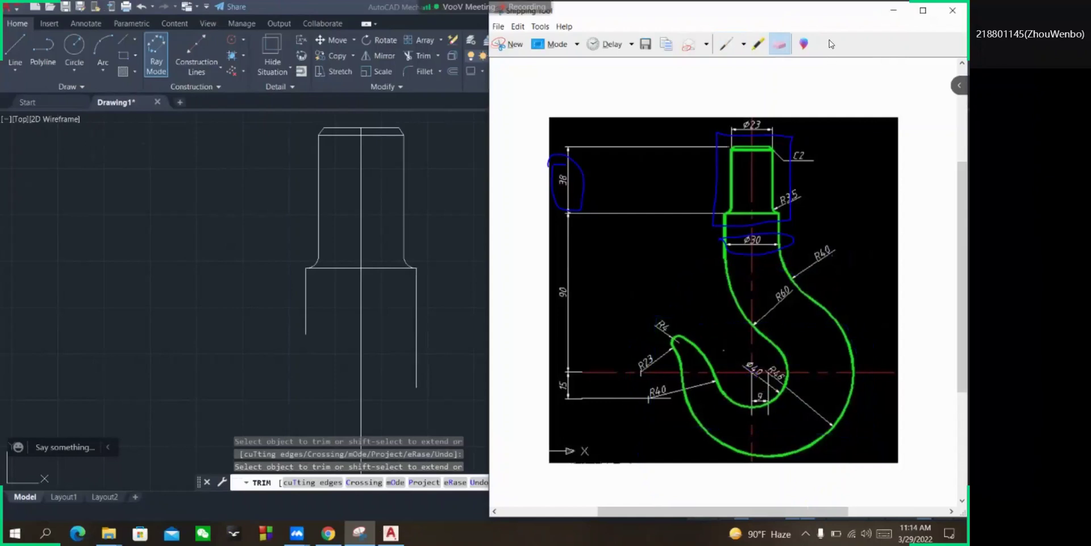
In AutoCAD, draw a 90 mm line down the centreline from the neck's top edge, and a long horizontal axis through its lower end.
{"action": "left_click", "coordinate": [894, 10]}
{"action": "scroll", "coordinate": [500, 318], "scroll_direction": "down", "scroll_amount": 5}
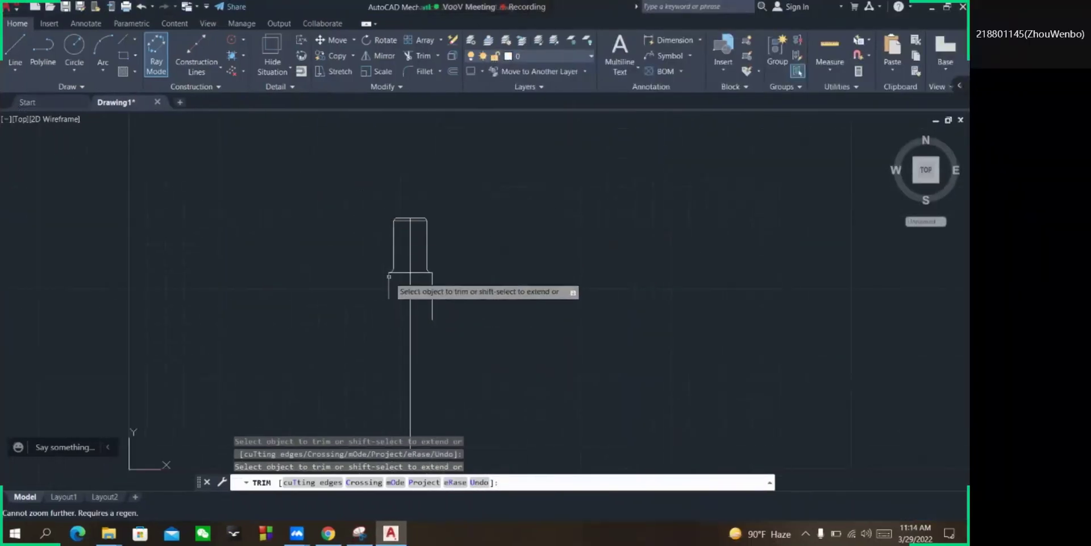
{"action": "scroll", "coordinate": [393, 321], "scroll_direction": "up", "scroll_amount": 1}
{"action": "scroll", "coordinate": [393, 322], "scroll_direction": "down", "scroll_amount": 2}
{"action": "scroll", "coordinate": [534, 306], "scroll_direction": "up", "scroll_amount": 1}
{"action": "scroll", "coordinate": [595, 306], "scroll_direction": "up", "scroll_amount": 2}
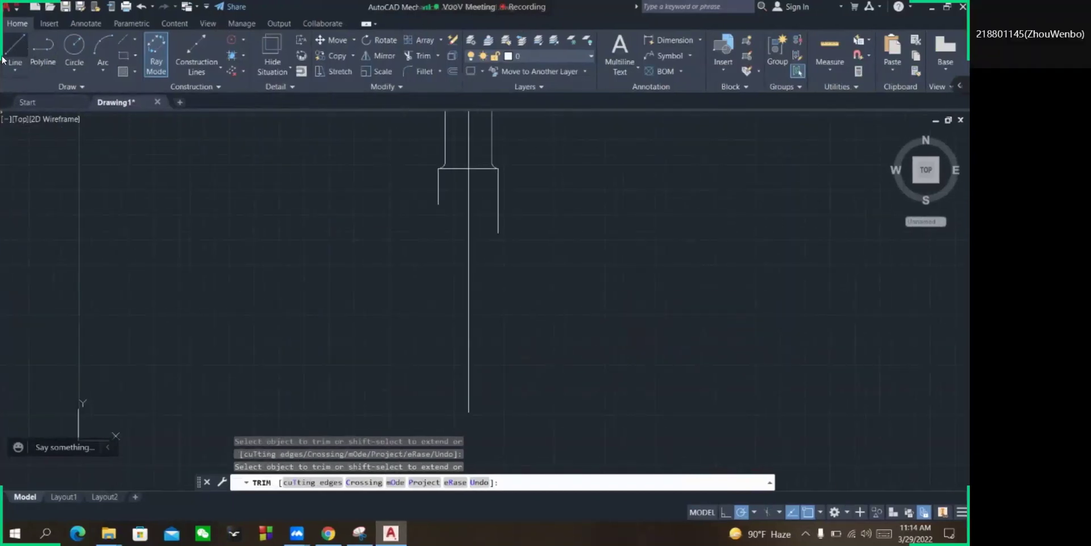
{"action": "left_click", "coordinate": [14, 48]}
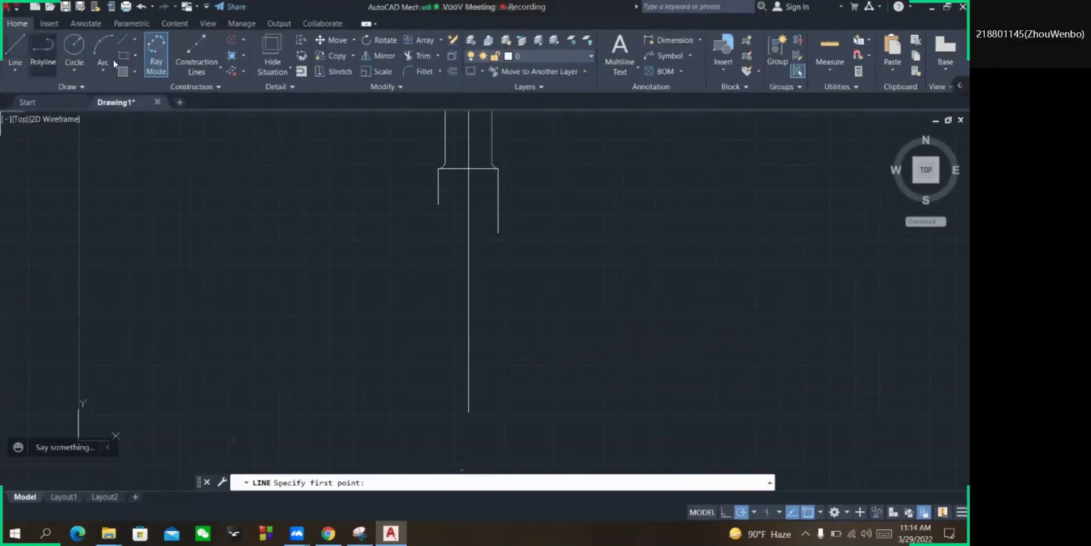
{"action": "left_click", "coordinate": [468, 168]}
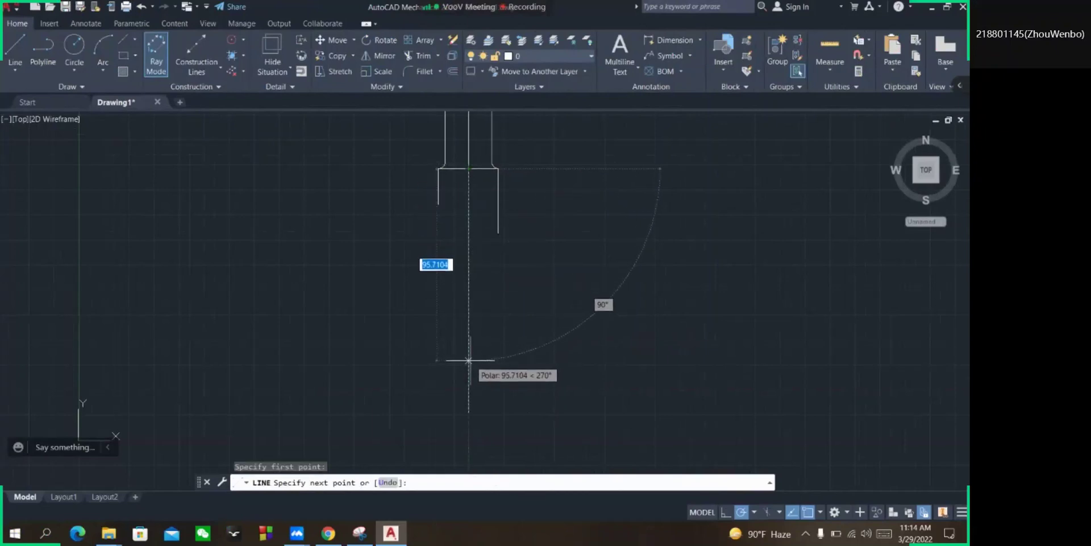
{"action": "type", "text": "90"}
{"action": "key", "text": "Return"}
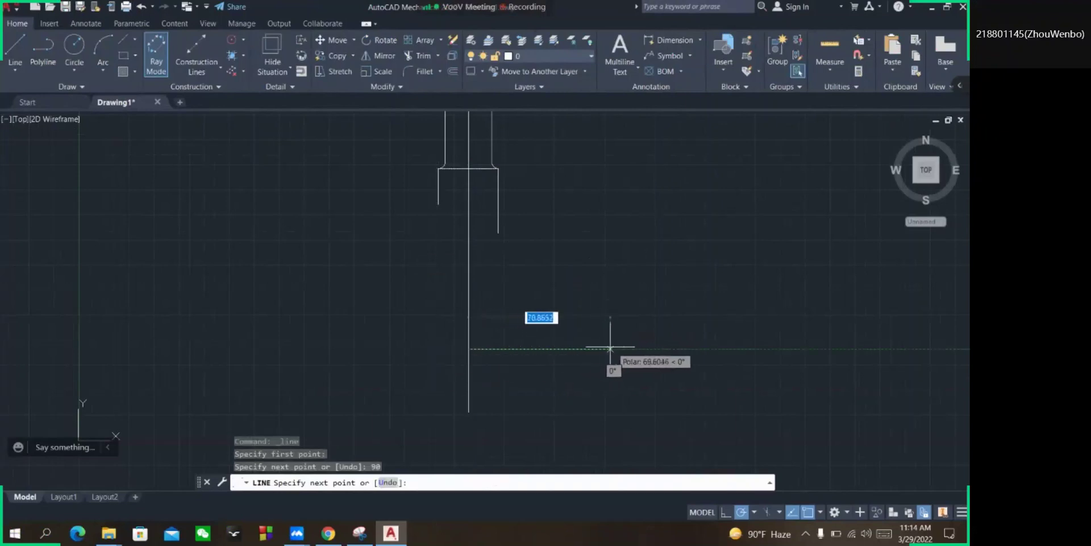
{"action": "left_click", "coordinate": [628, 349]}
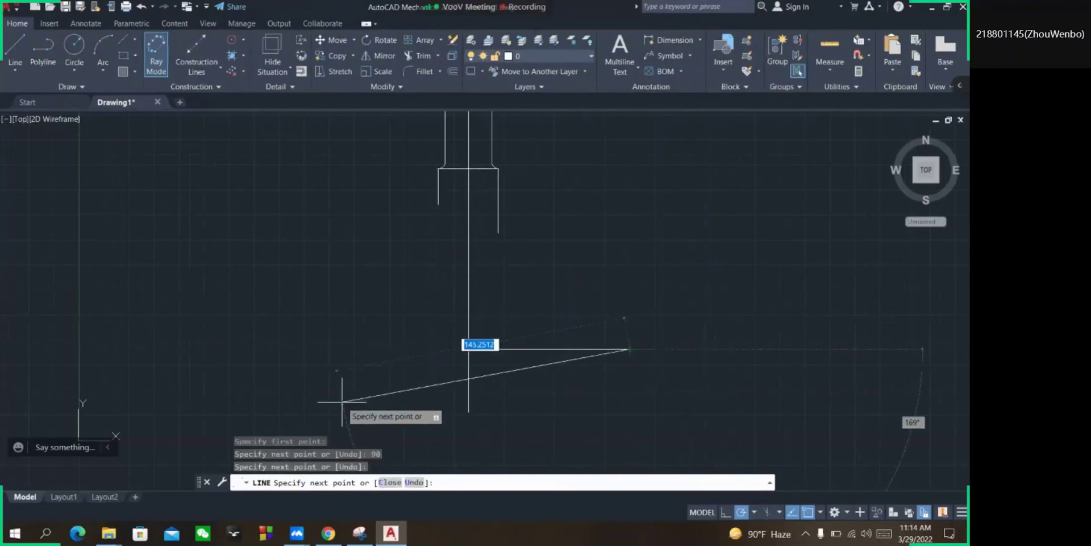
{"action": "left_click", "coordinate": [267, 348]}
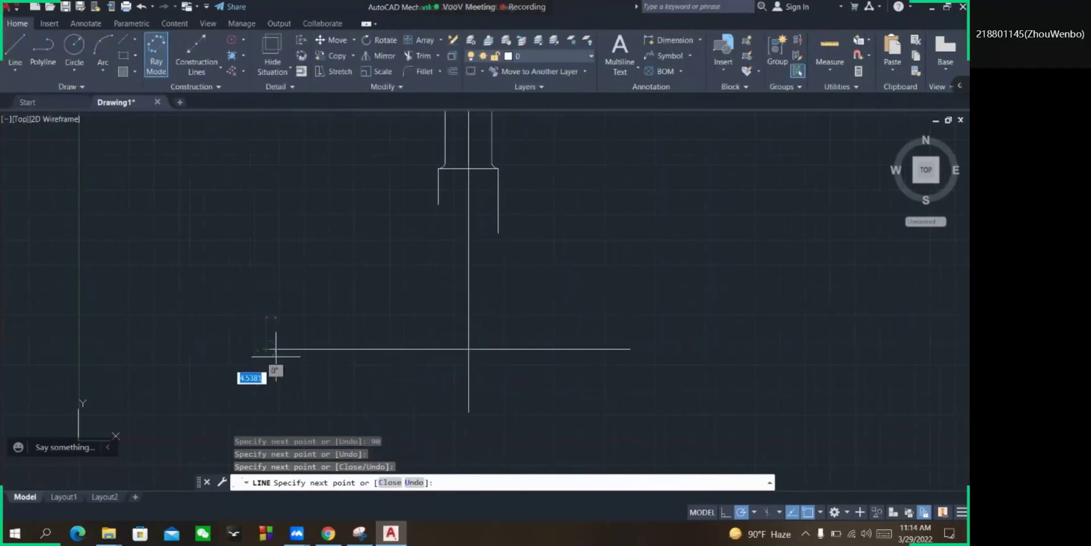
Extend the line from the horizontal axis's left end 15 mm down, and from there horizontally right to just short of the centreline.
{"action": "left_click", "coordinate": [364, 539]}
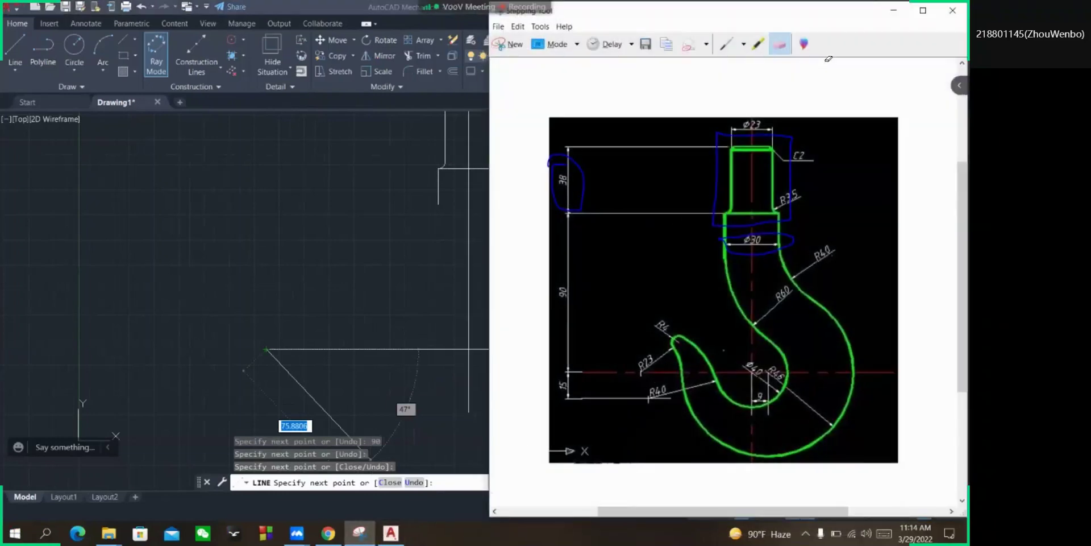
{"action": "left_click", "coordinate": [893, 11]}
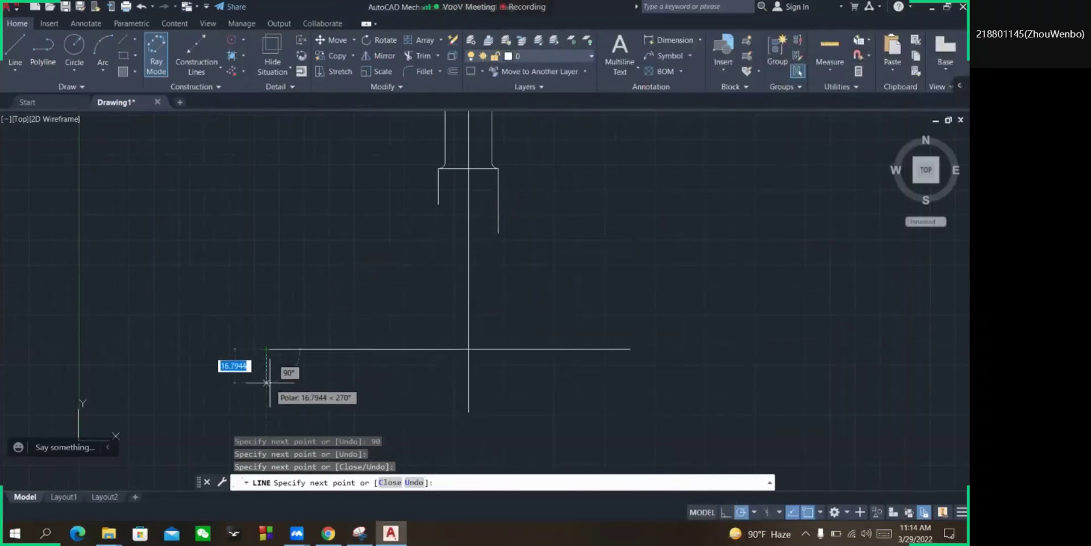
{"action": "type", "text": "15"}
{"action": "key", "text": "Return"}
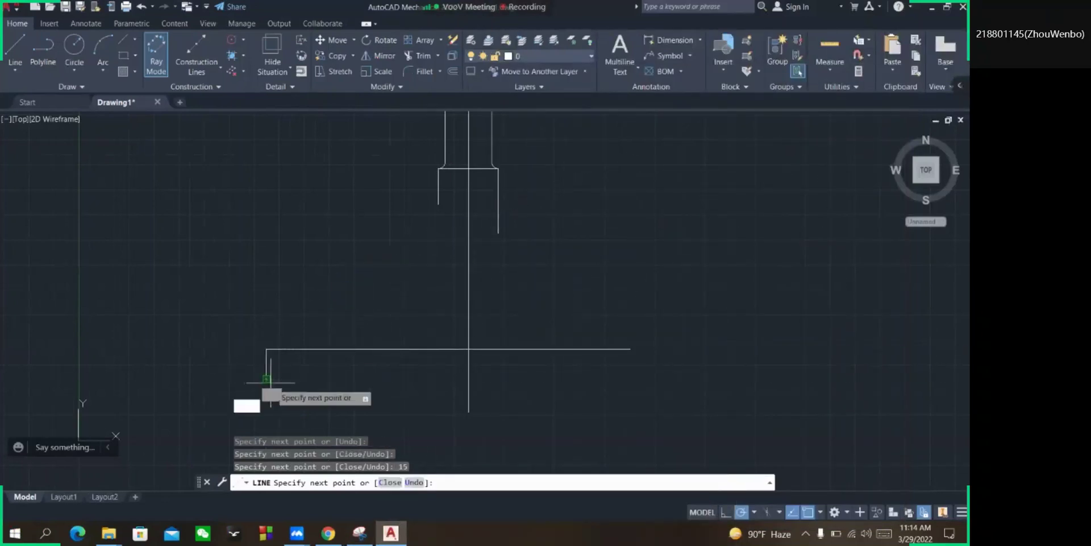
{"action": "left_click", "coordinate": [426, 379]}
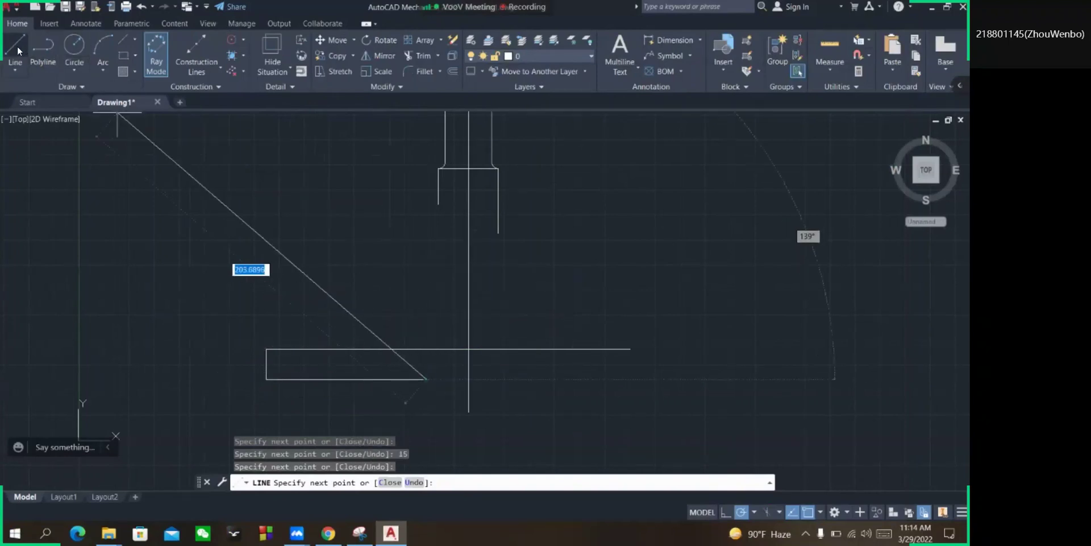
Circle the Ø40 label in the Snipping Tool reference and mark the diameter across the hook's inner circle in pen.
{"action": "left_click", "coordinate": [78, 48]}
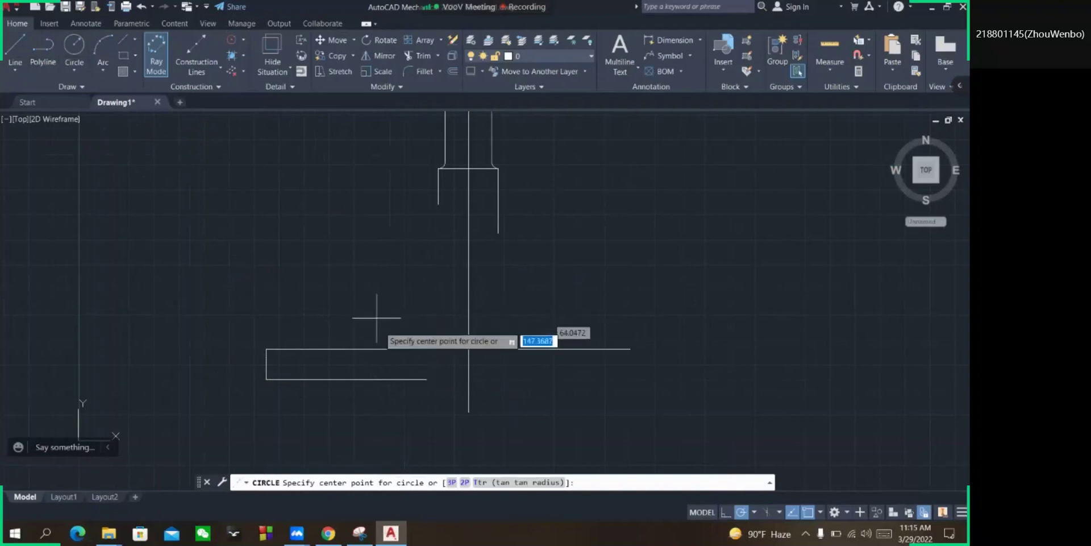
{"action": "mouse_move", "coordinate": [356, 527]}
{"action": "left_click", "coordinate": [359, 483]}
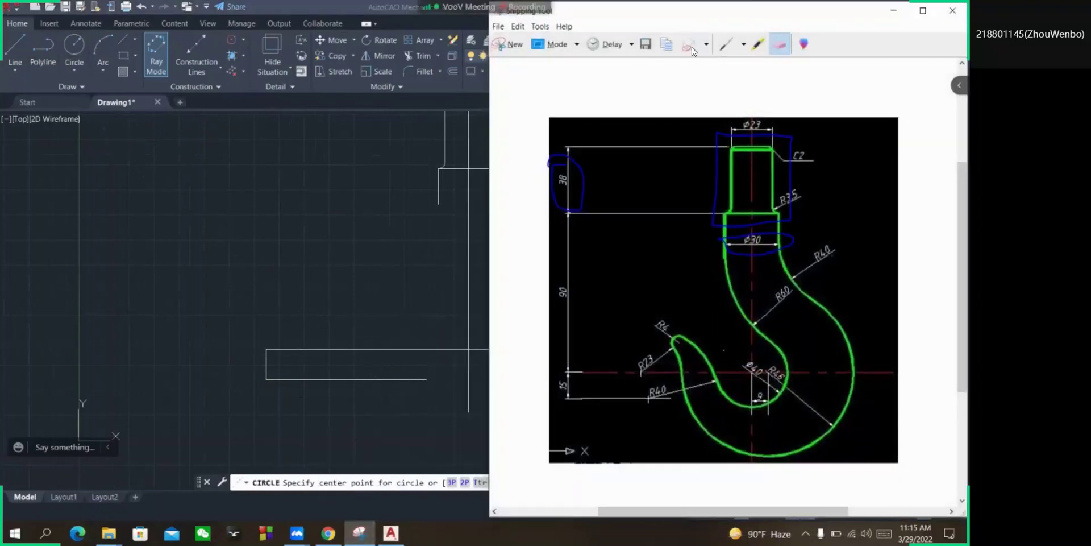
{"action": "left_click", "coordinate": [726, 44]}
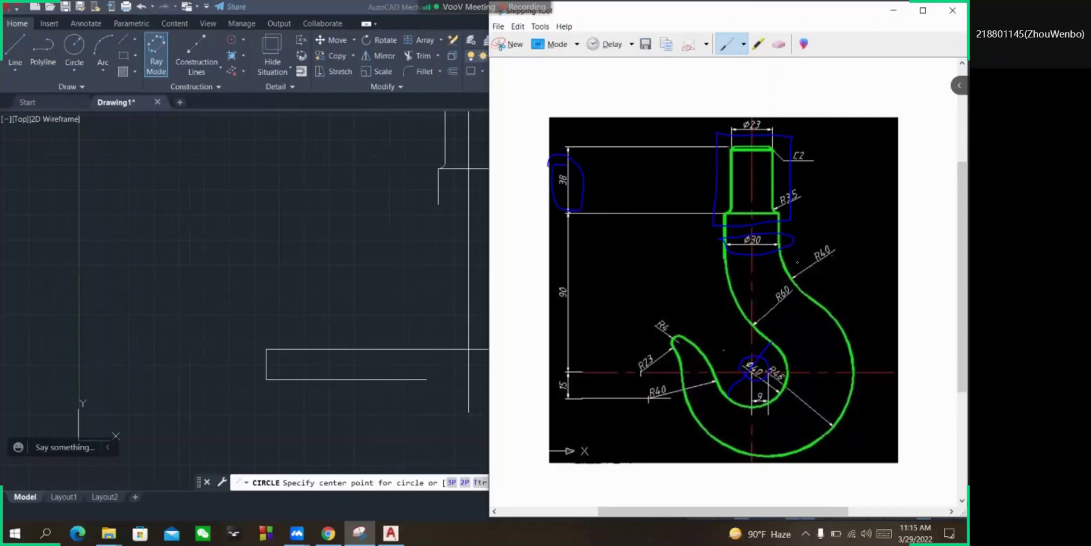
{"action": "left_click", "coordinate": [893, 11]}
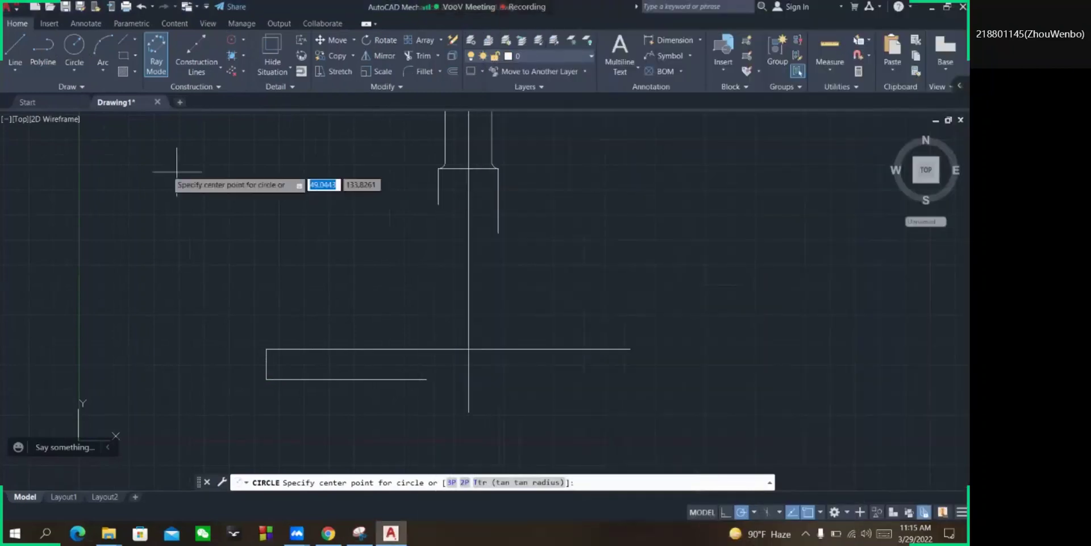
In AutoCAD, draw a circle of radius 20 centred where the vertical centreline crosses the long horizontal axis.
{"action": "left_click", "coordinate": [76, 43]}
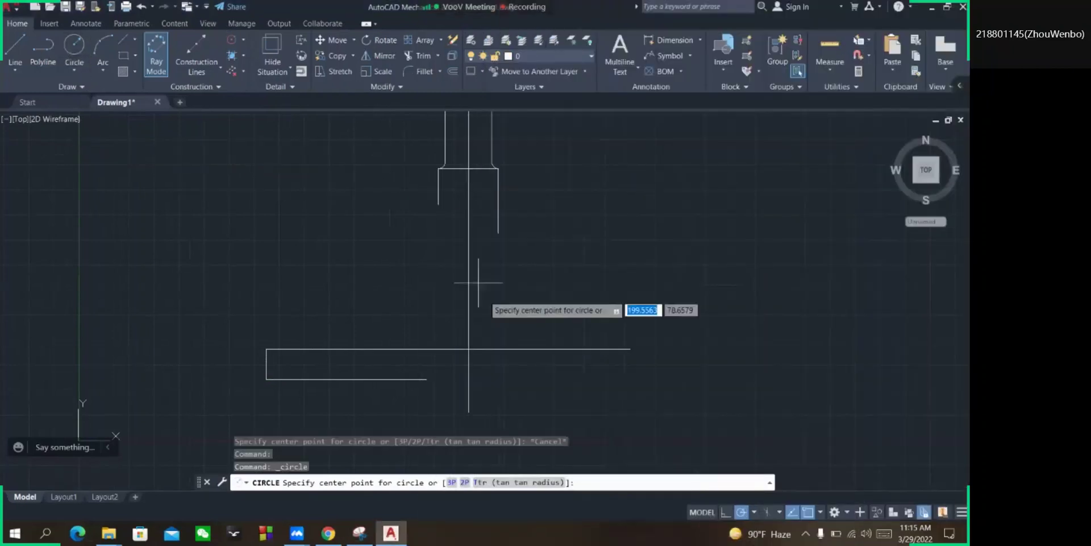
{"action": "left_click", "coordinate": [469, 348]}
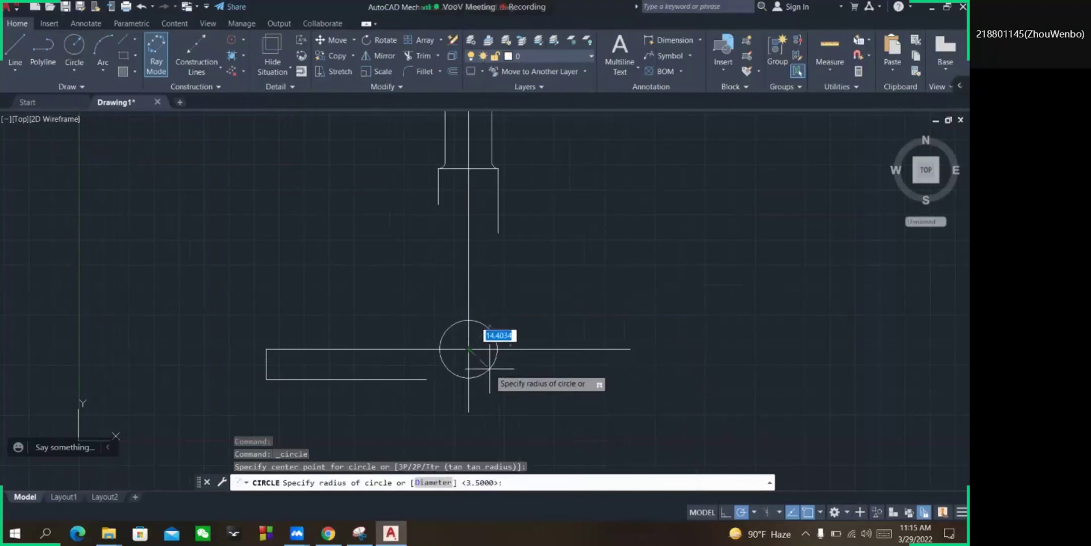
{"action": "type", "text": "20"}
{"action": "key", "text": "Return"}
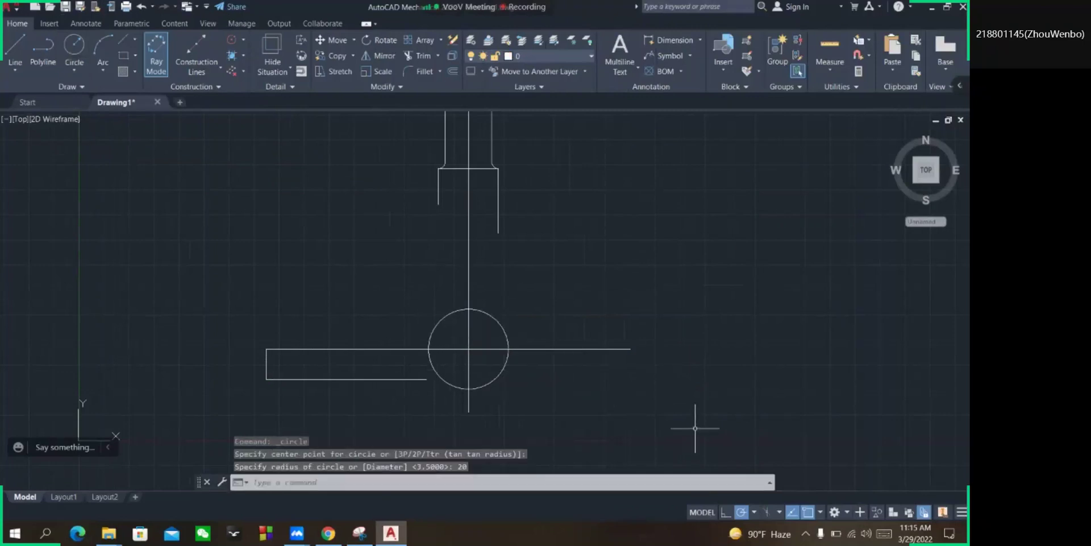
Circle the R48 label in the Snipping Tool reference in pen.
{"action": "left_click", "coordinate": [359, 533]}
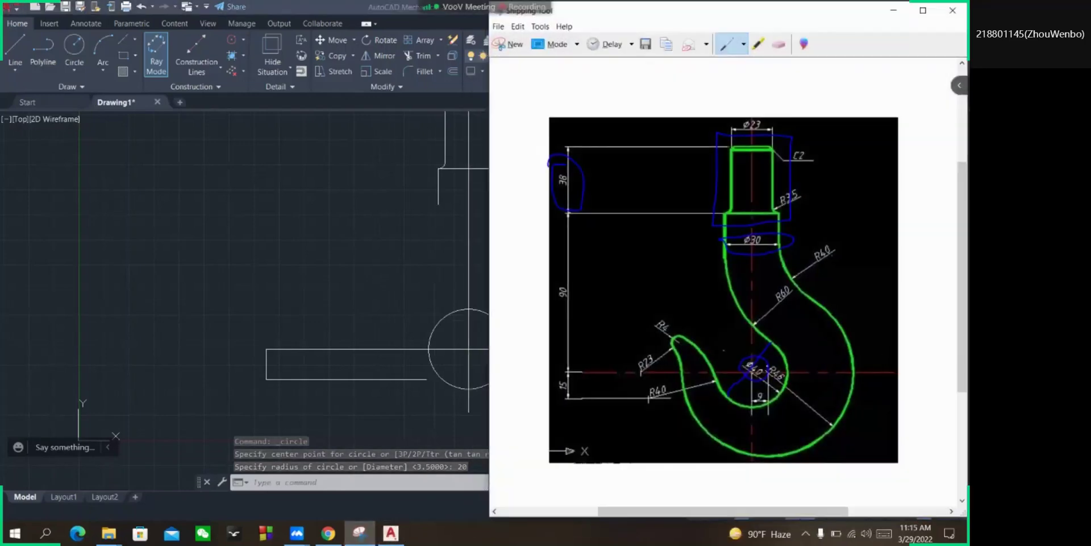
{"action": "left_click_drag", "start_coordinate": [767, 361], "coordinate": [766, 364]}
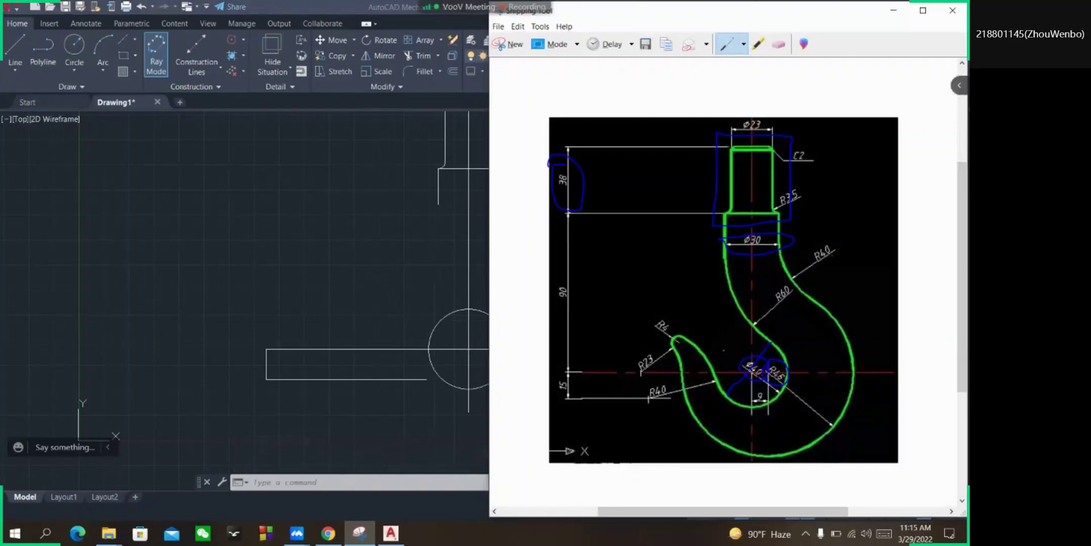
{"action": "left_click", "coordinate": [906, 12]}
In AutoCAD, draw a line 9 mm right from the radius 20 circle's centre, followed by a short line about 8 mm down.
{"action": "left_click", "coordinate": [21, 44]}
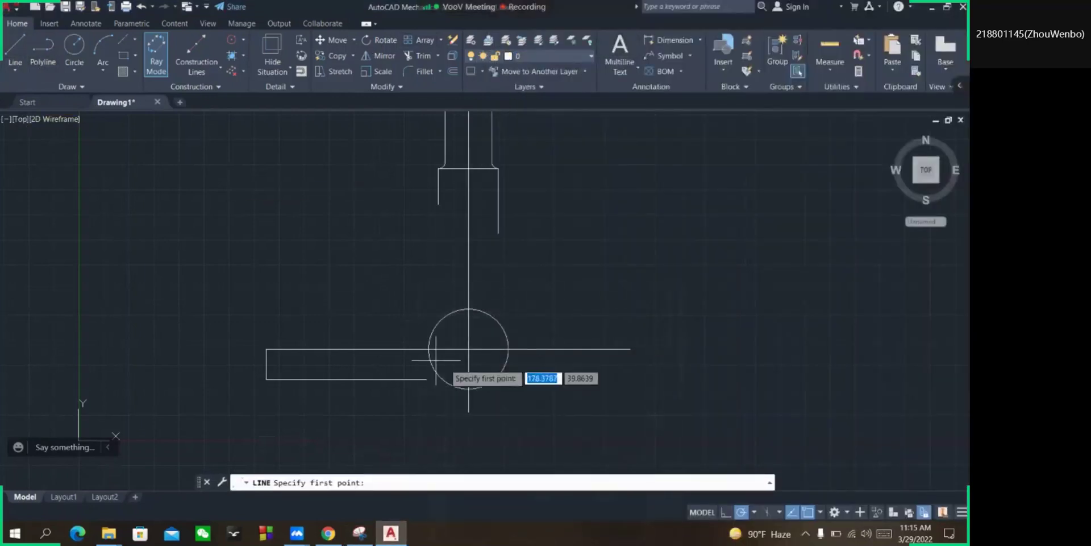
{"action": "left_click", "coordinate": [469, 350]}
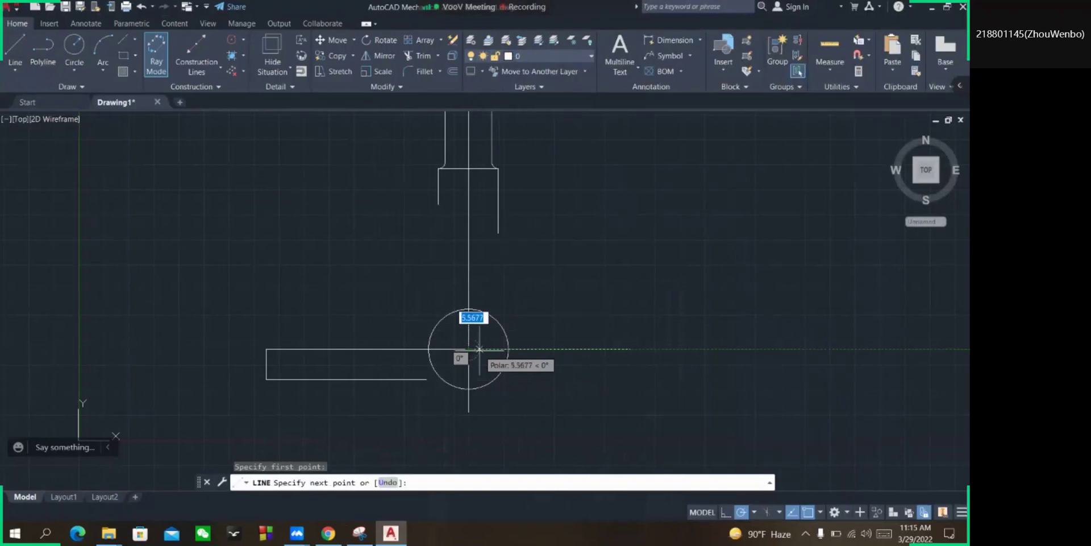
{"action": "type", "text": "9"}
{"action": "key", "text": "Return"}
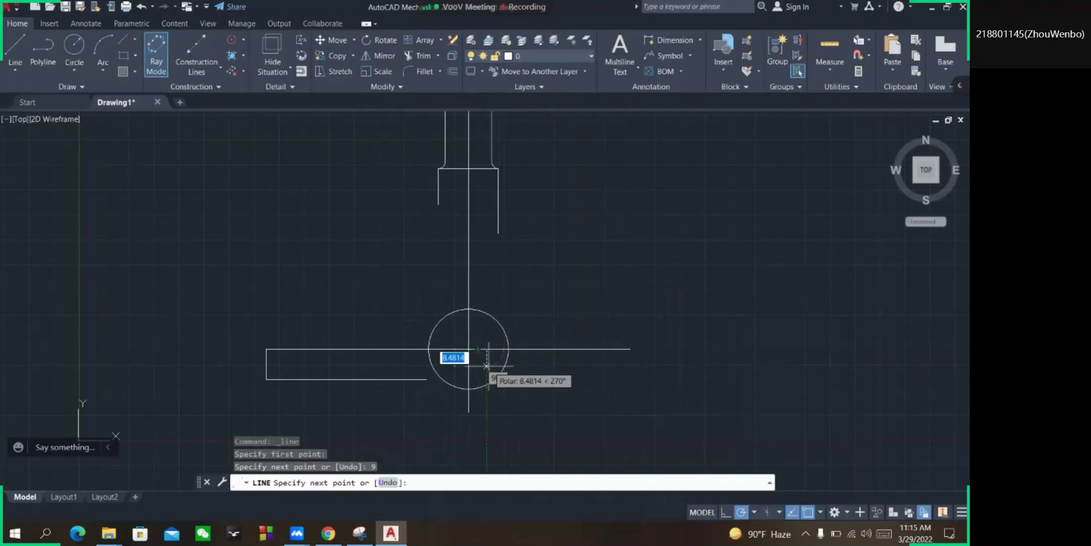
{"action": "left_click", "coordinate": [487, 365]}
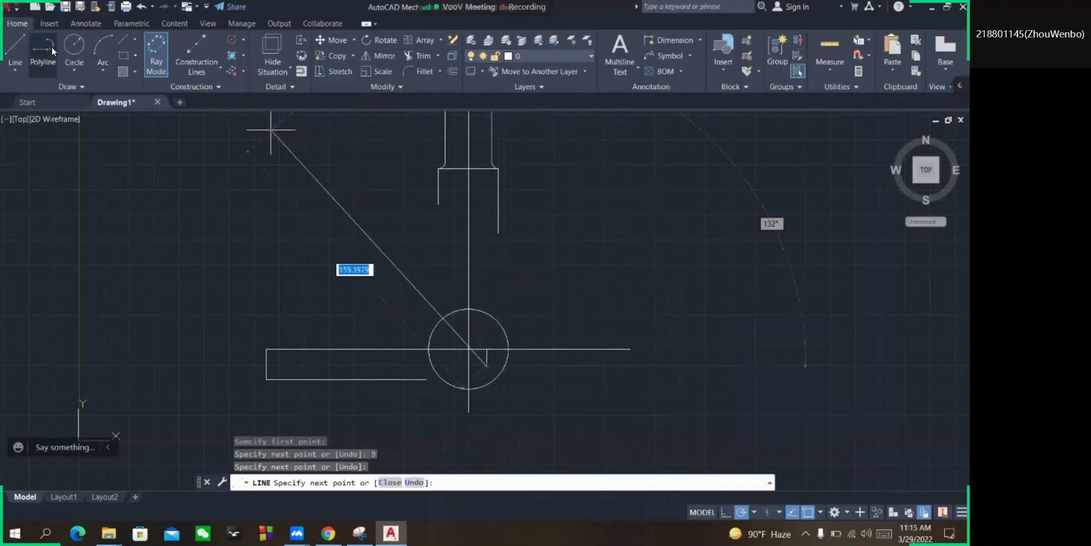
Draw a circle of radius 48 centred on the point 9 mm right of the radius 20 circle's centre.
{"action": "left_click", "coordinate": [81, 40]}
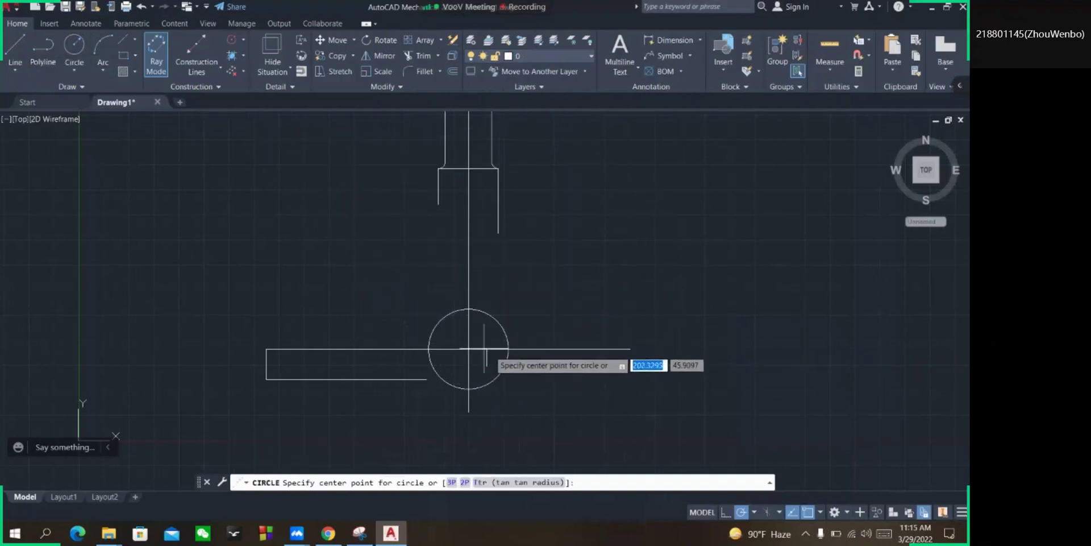
{"action": "left_click", "coordinate": [487, 349]}
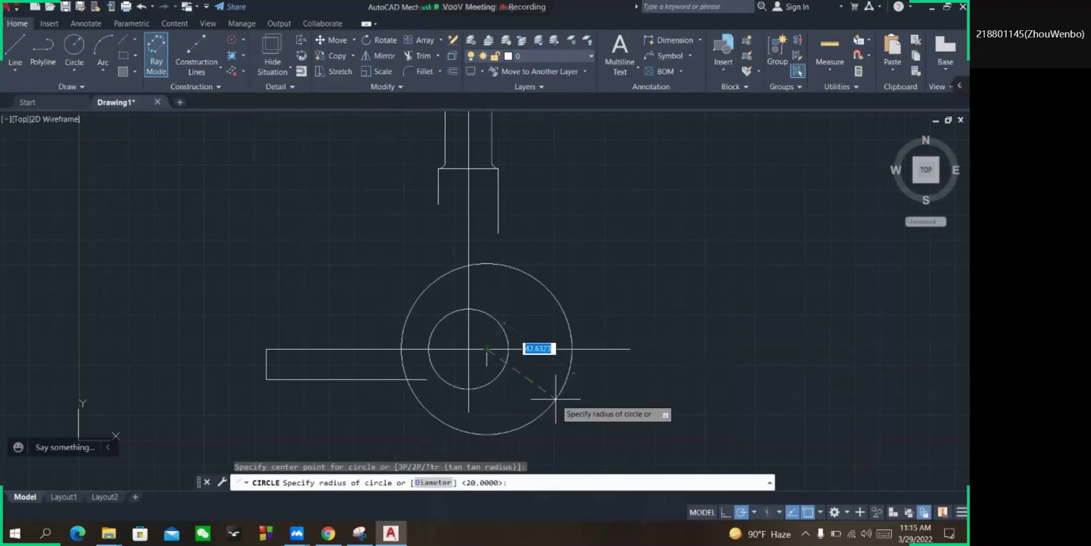
{"action": "type", "text": "48"}
{"action": "key", "text": "Return"}
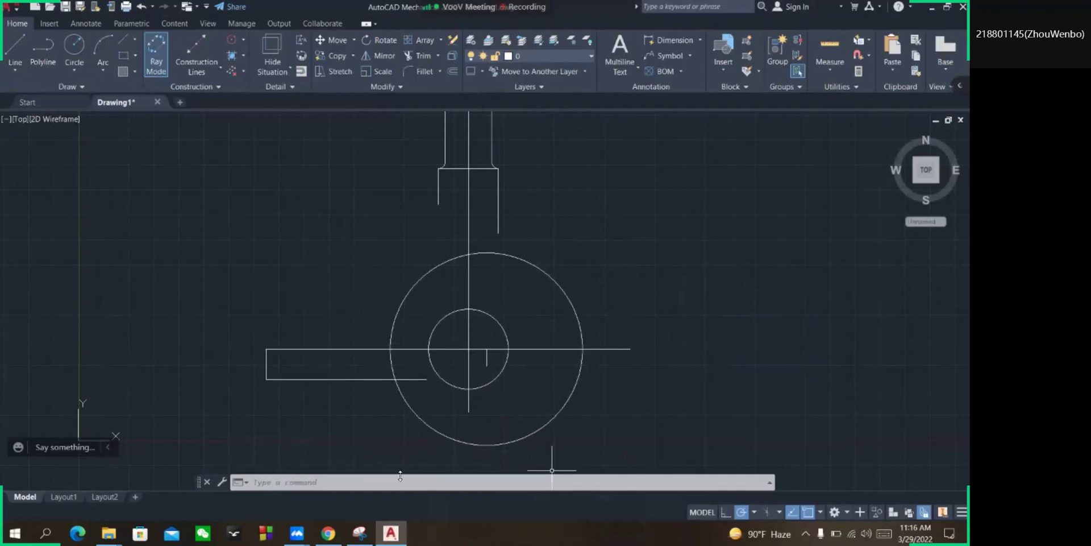
Outline the hook's tip in the Snipping Tool reference and ink a line from its R40 label to the Ø40 circle's centre.
{"action": "left_click", "coordinate": [359, 532]}
{"action": "mouse_move", "coordinate": [621, 356]}
{"action": "left_mouse_down"}
{"action": "mouse_move", "coordinate": [639, 313]}
{"action": "mouse_move", "coordinate": [703, 322]}
{"action": "mouse_move", "coordinate": [721, 343]}
{"action": "mouse_move", "coordinate": [736, 402]}
{"action": "mouse_move", "coordinate": [713, 427]}
{"action": "mouse_move", "coordinate": [656, 428]}
{"action": "mouse_move", "coordinate": [617, 353]}
{"action": "left_mouse_up"}
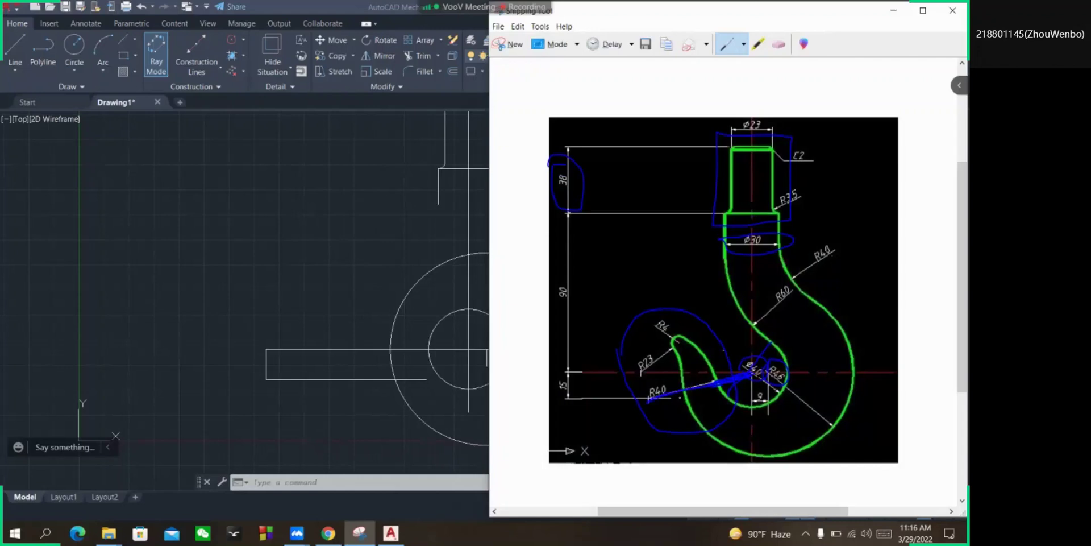
{"action": "left_click", "coordinate": [894, 10]}
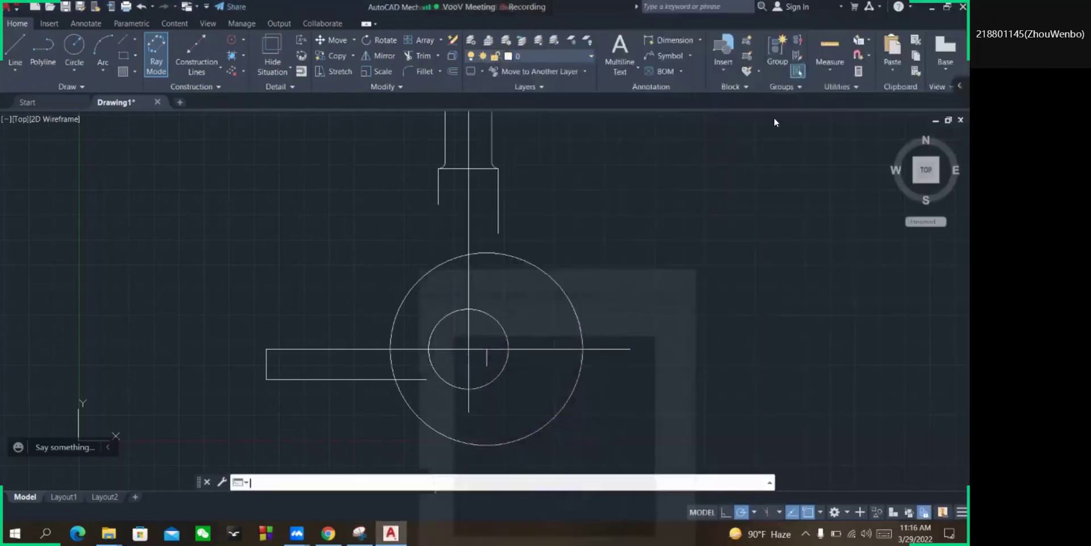
In AutoCAD, draw a circle of radius 60 concentric with the radius 20 circle.
{"action": "left_click", "coordinate": [74, 47]}
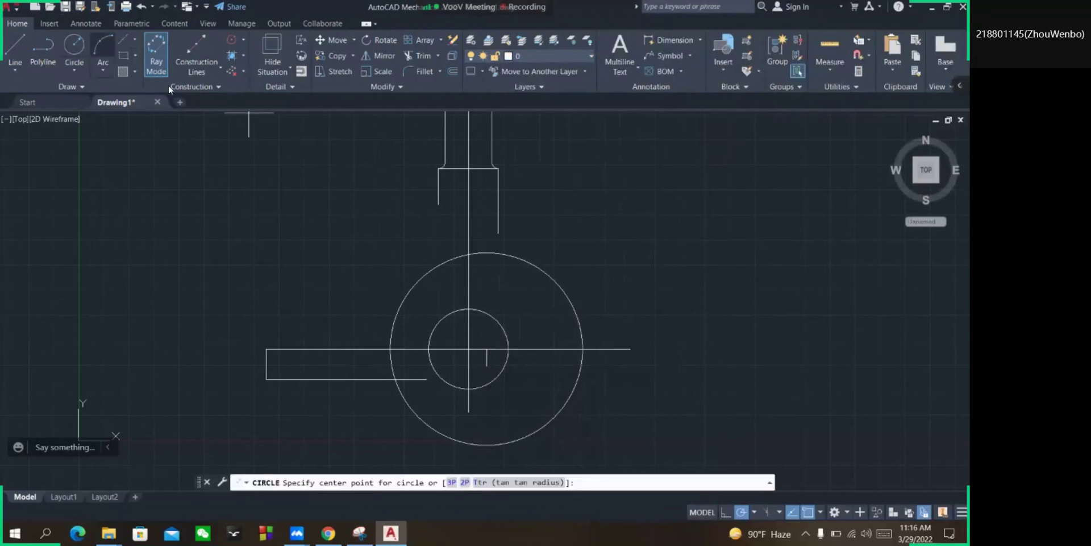
{"action": "left_click", "coordinate": [468, 349]}
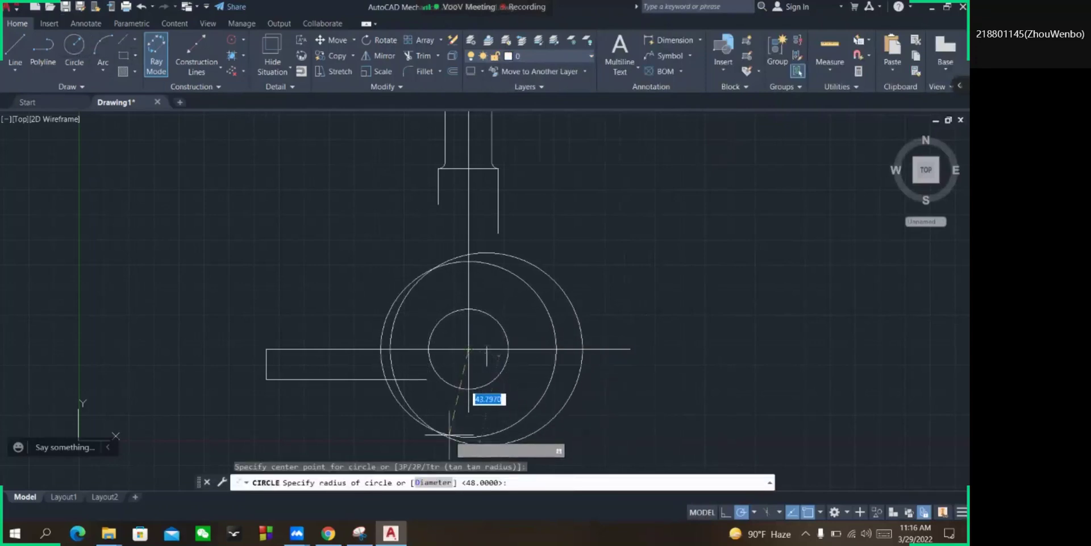
{"action": "type", "text": "60"}
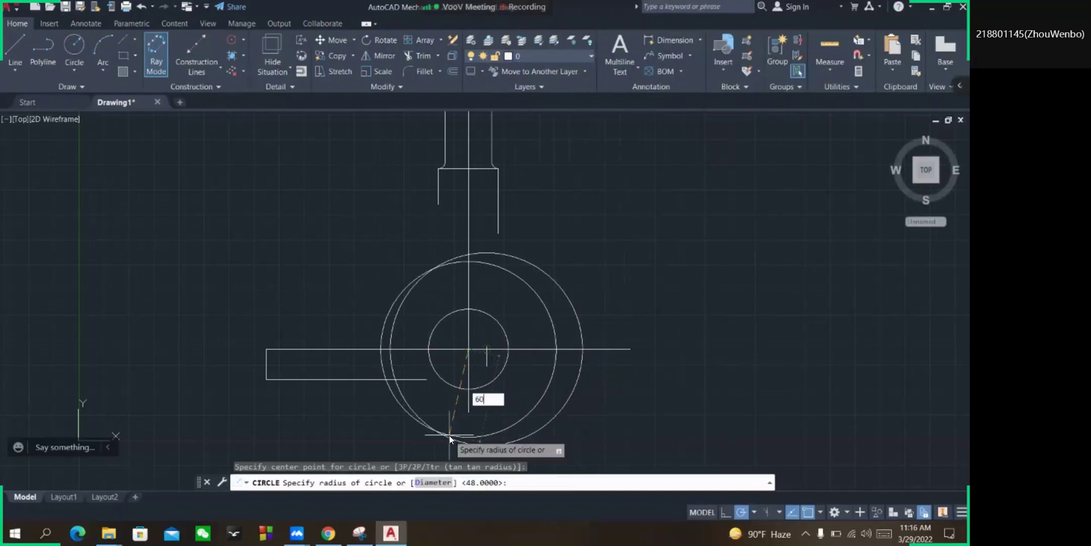
{"action": "key", "text": "Return"}
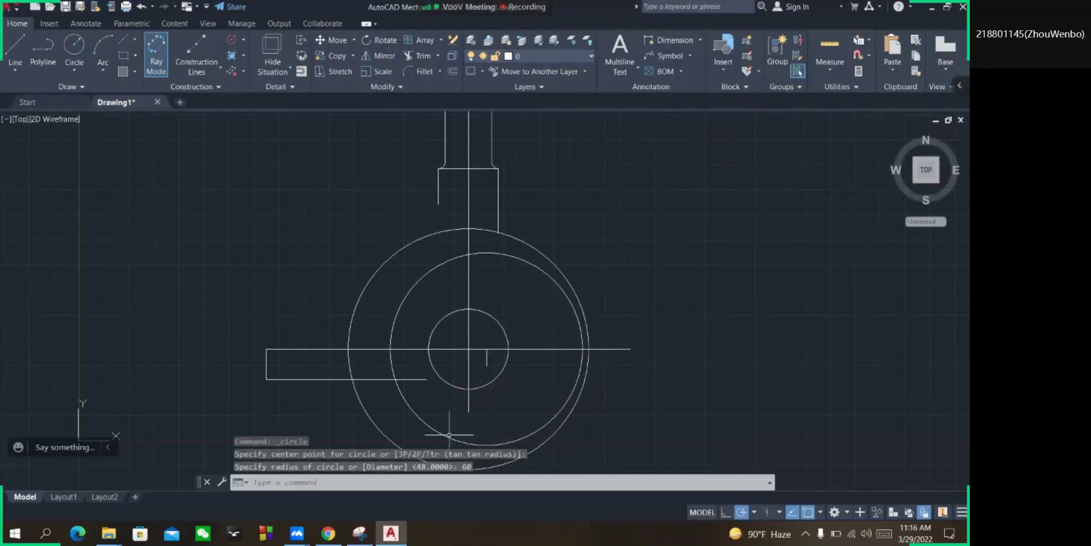
Draw a circle of radius 40 centred where the radius 60 circle crosses the lower horizontal line.
{"action": "scroll", "coordinate": [375, 370], "scroll_direction": "up", "scroll_amount": 2}
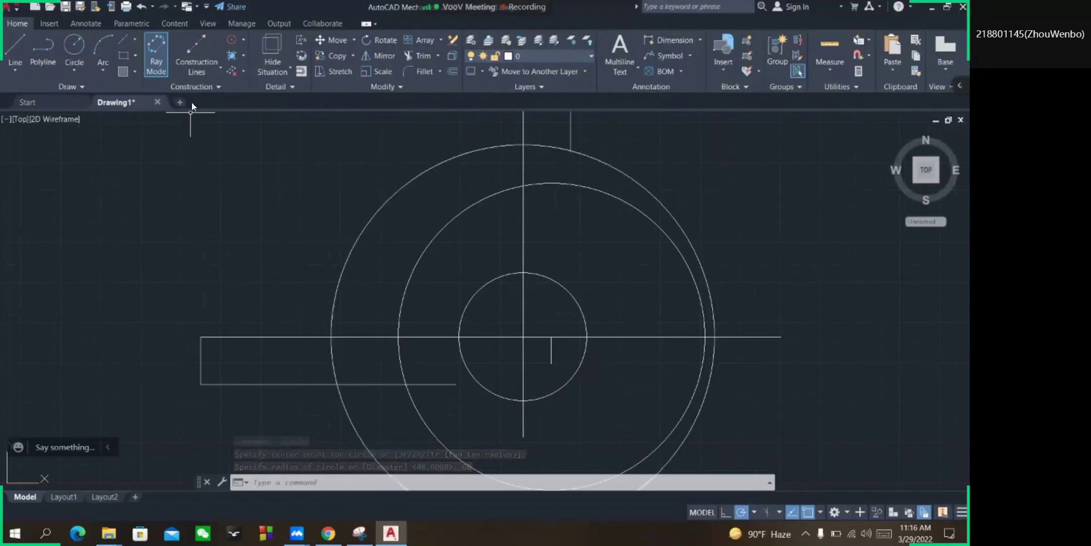
{"action": "left_click", "coordinate": [73, 46]}
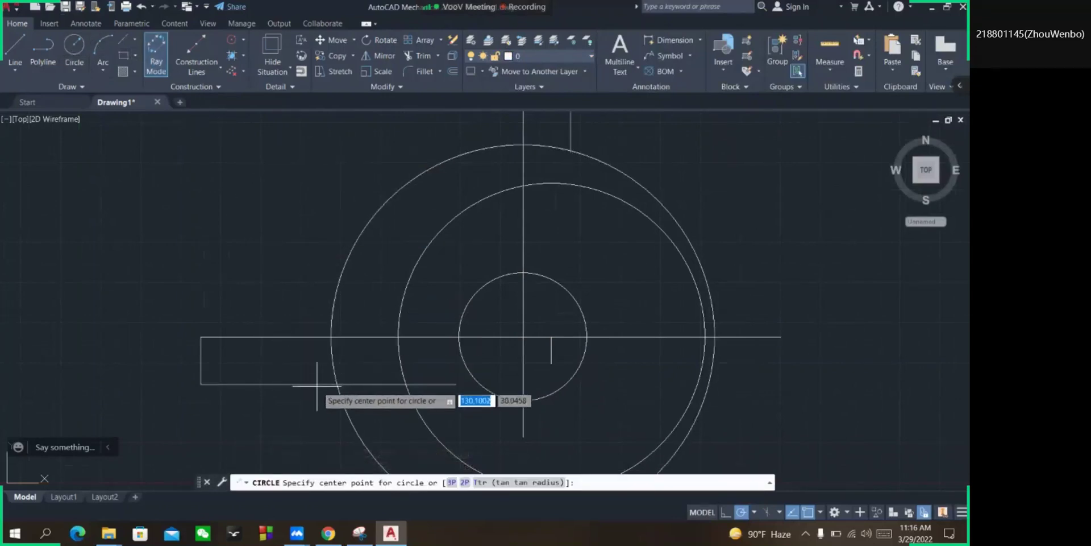
{"action": "left_click", "coordinate": [337, 385]}
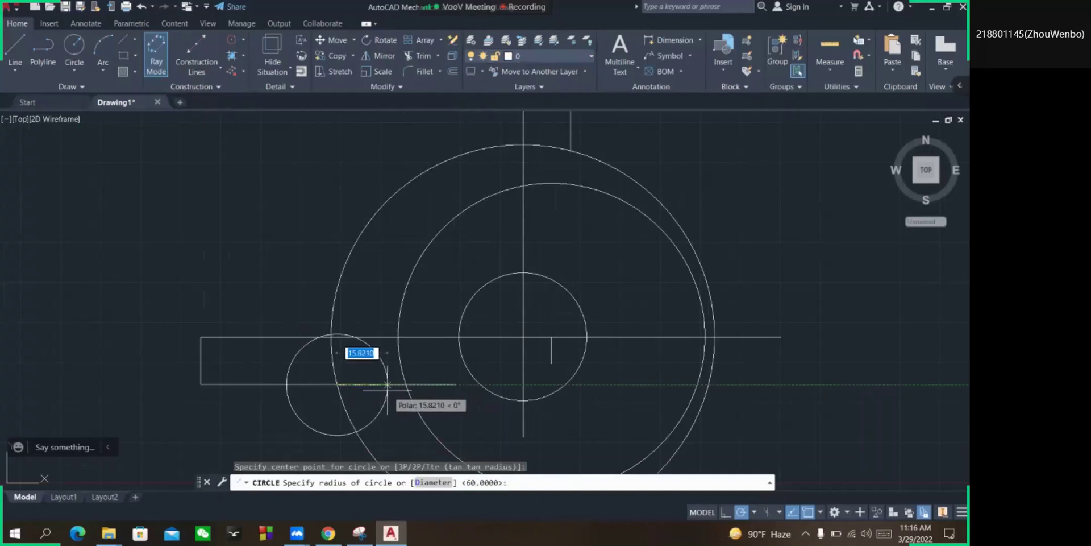
{"action": "type", "text": "40"}
{"action": "key", "text": "Return"}
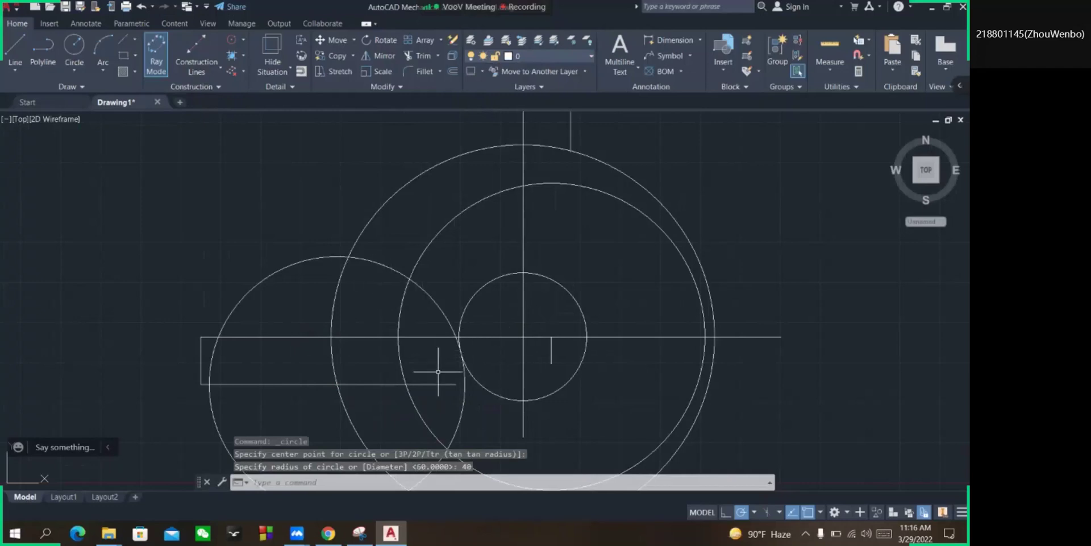
Switch to the hook reference in the Snipping Tool and ink an underlined 71 above the hook's tip.
{"action": "scroll", "coordinate": [477, 357], "scroll_direction": "down", "scroll_amount": 2}
{"action": "scroll", "coordinate": [491, 338], "scroll_direction": "up", "scroll_amount": 4}
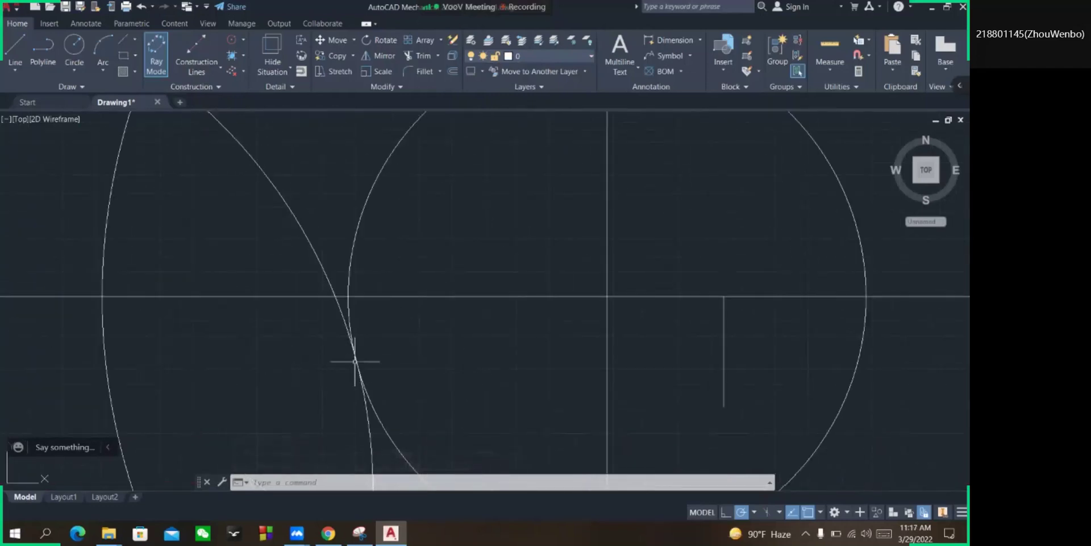
{"action": "scroll", "coordinate": [347, 318], "scroll_direction": "down", "scroll_amount": 5}
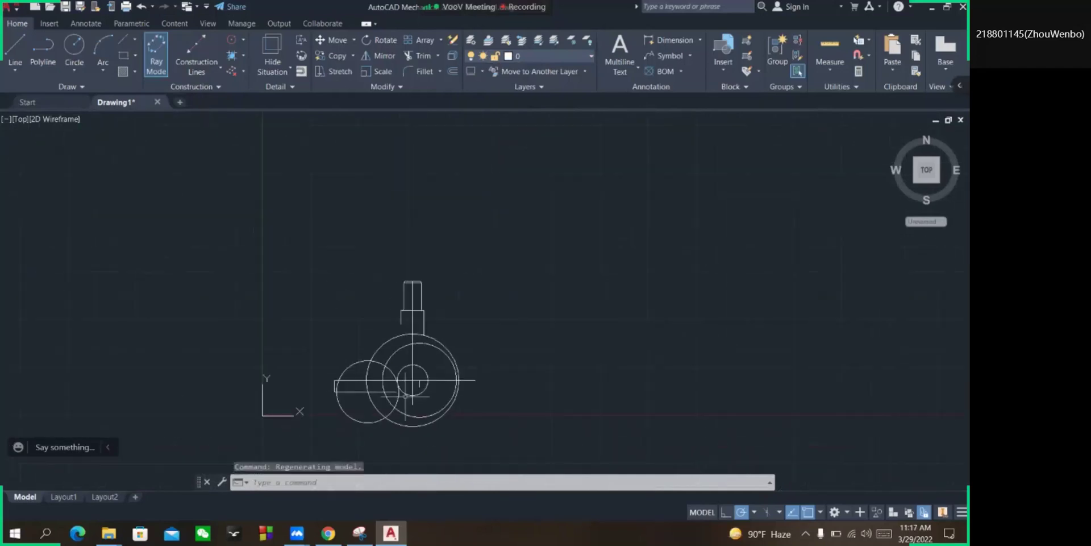
{"action": "scroll", "coordinate": [406, 396], "scroll_direction": "up", "scroll_amount": 4}
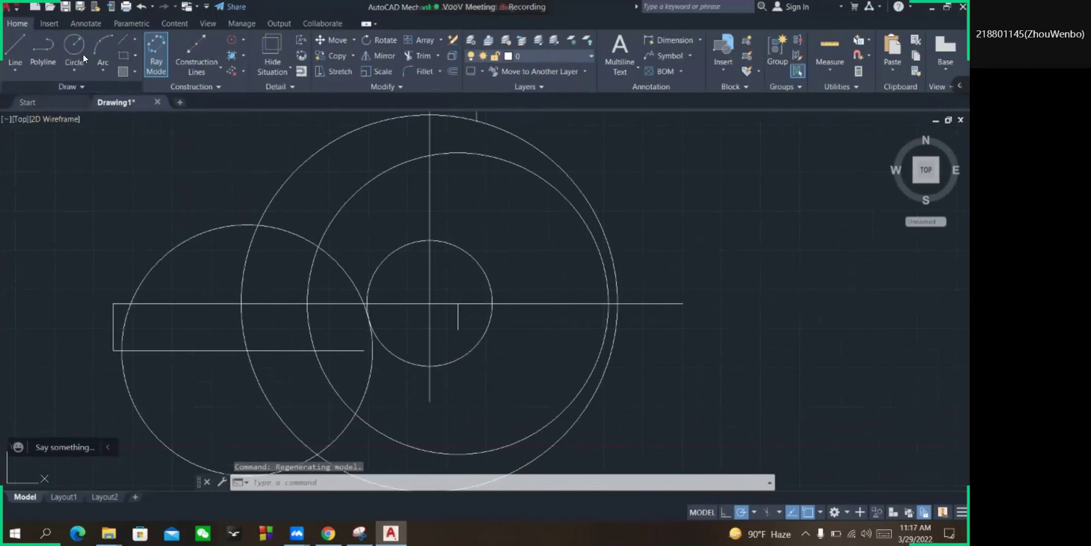
{"action": "left_click", "coordinate": [74, 48]}
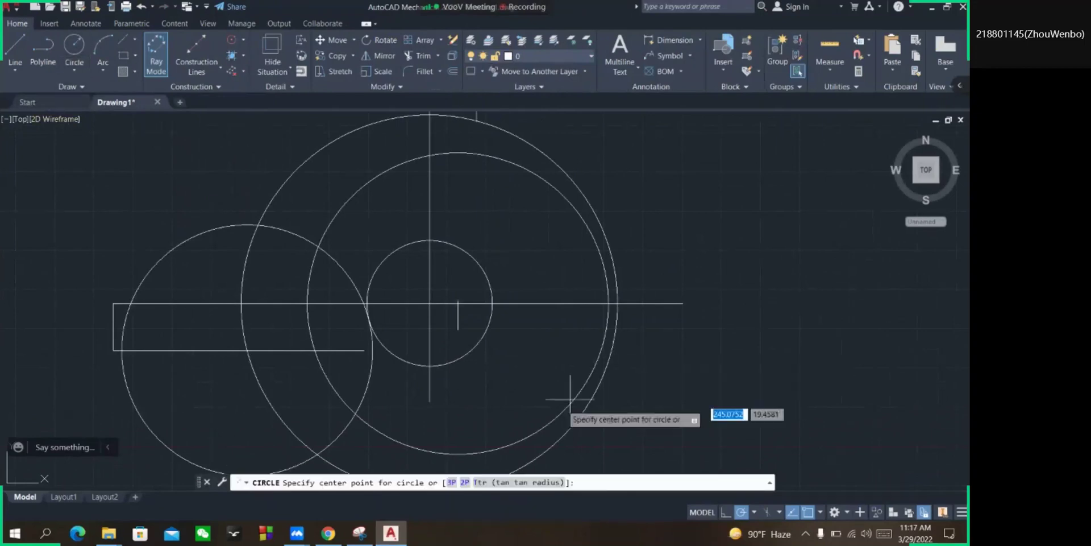
{"action": "left_click", "coordinate": [360, 534]}
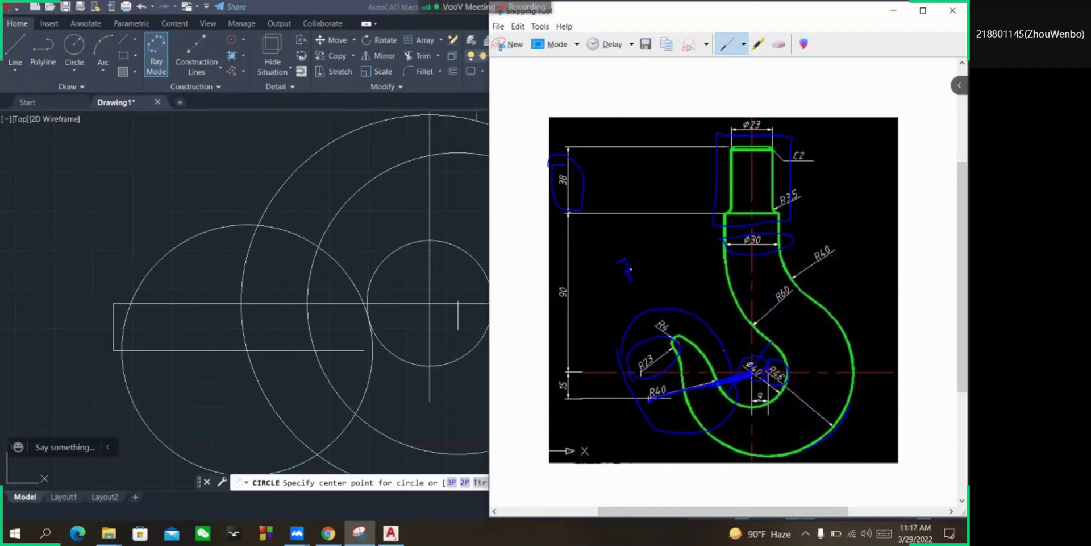
{"action": "left_click_drag", "start_coordinate": [633, 293], "coordinate": [660, 268]}
{"action": "left_click", "coordinate": [894, 11]}
In AutoCAD, draw a circle of radius 71 concentric with the radius 48 circle.
{"action": "left_click", "coordinate": [74, 48]}
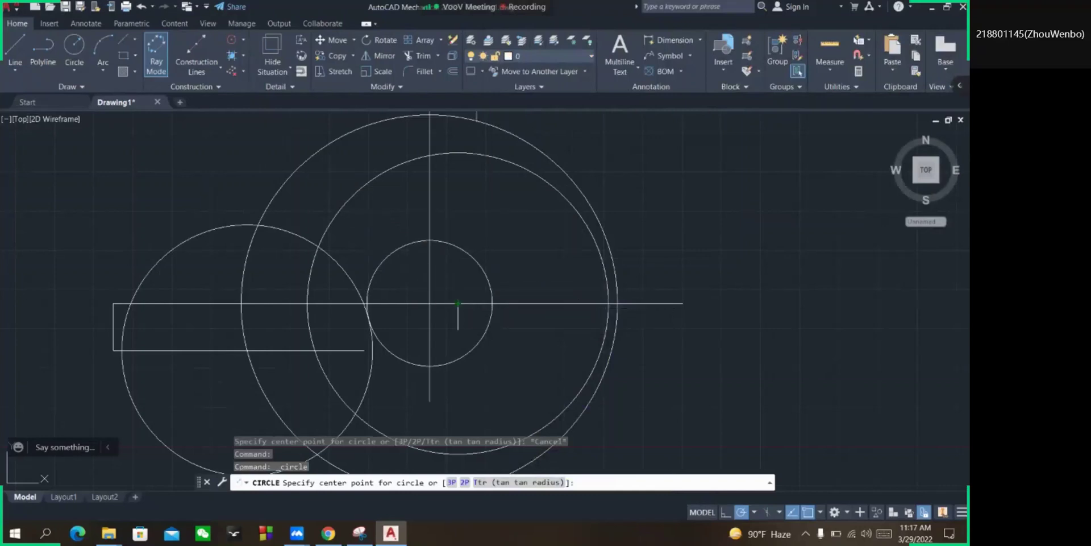
{"action": "left_click", "coordinate": [458, 303]}
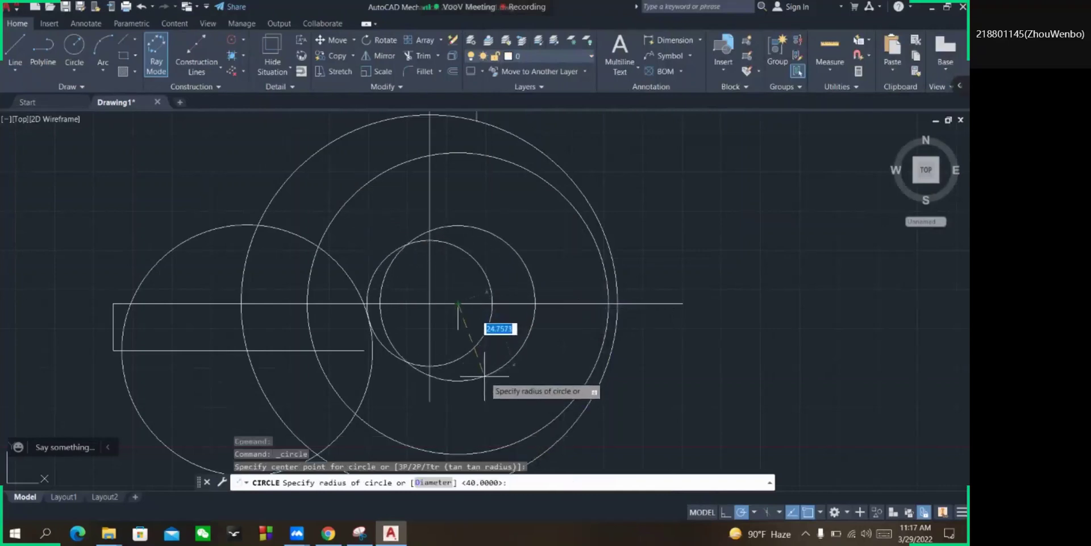
{"action": "type", "text": "71"}
{"action": "key", "text": "Return"}
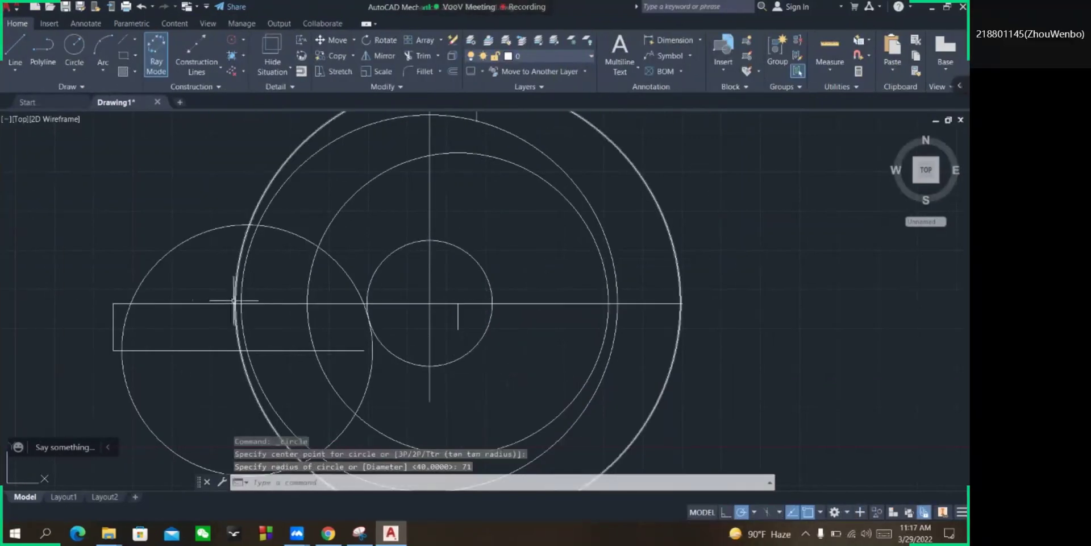
Draw a circle of radius 23 centred where the radius 71 circle crosses the horizontal centreline on the tip side.
{"action": "left_click", "coordinate": [81, 41]}
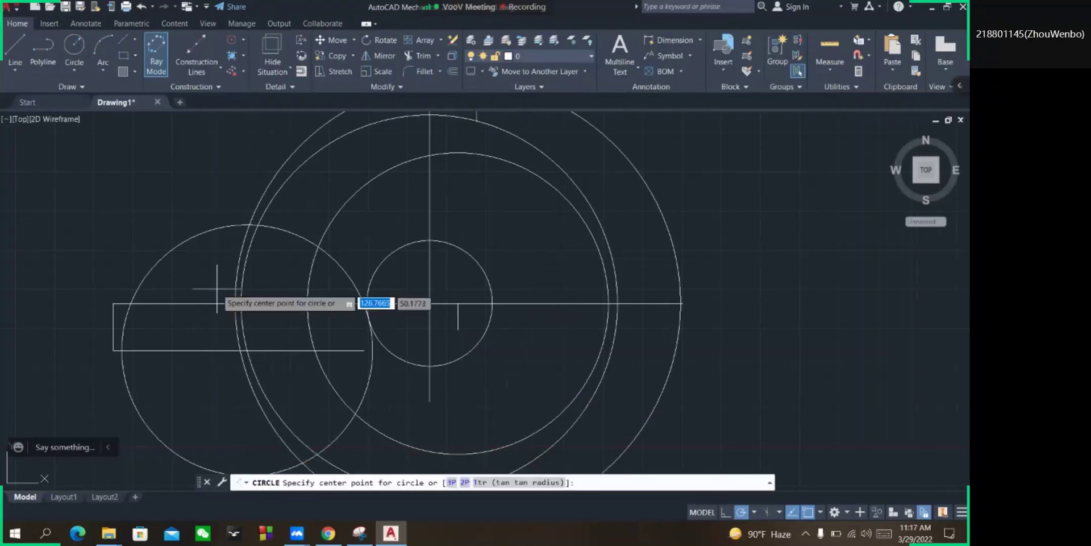
{"action": "scroll", "coordinate": [230, 299], "scroll_direction": "up", "scroll_amount": 4}
{"action": "left_click", "coordinate": [243, 311]}
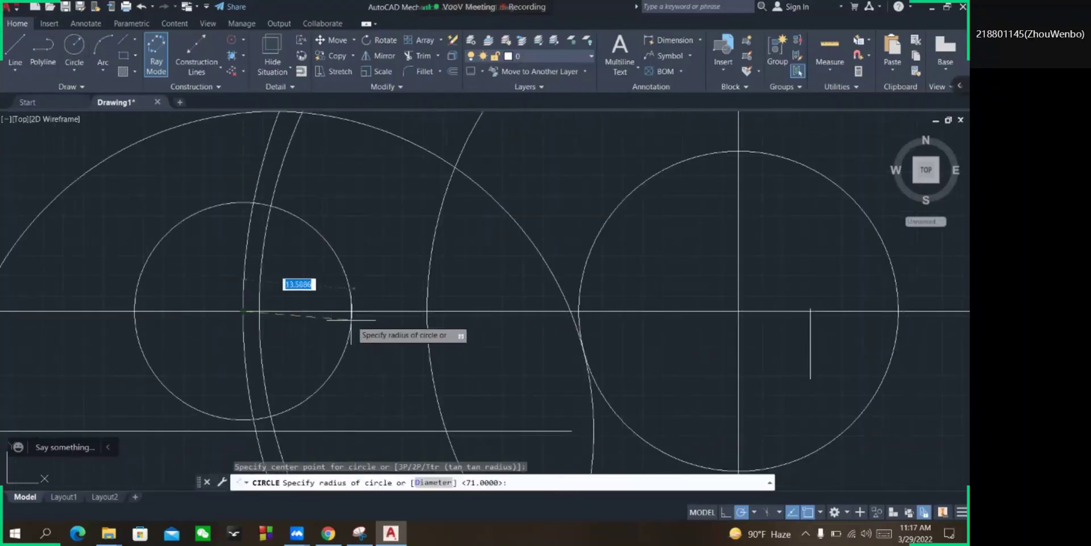
{"action": "type", "text": "23"}
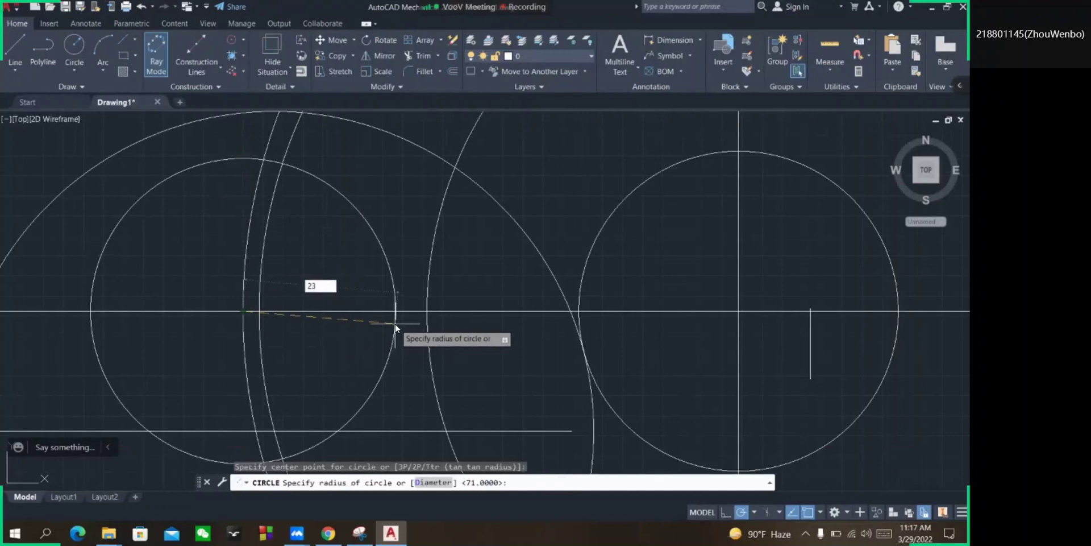
{"action": "key", "text": "Return"}
{"action": "scroll", "coordinate": [414, 287], "scroll_direction": "down", "scroll_amount": 4}
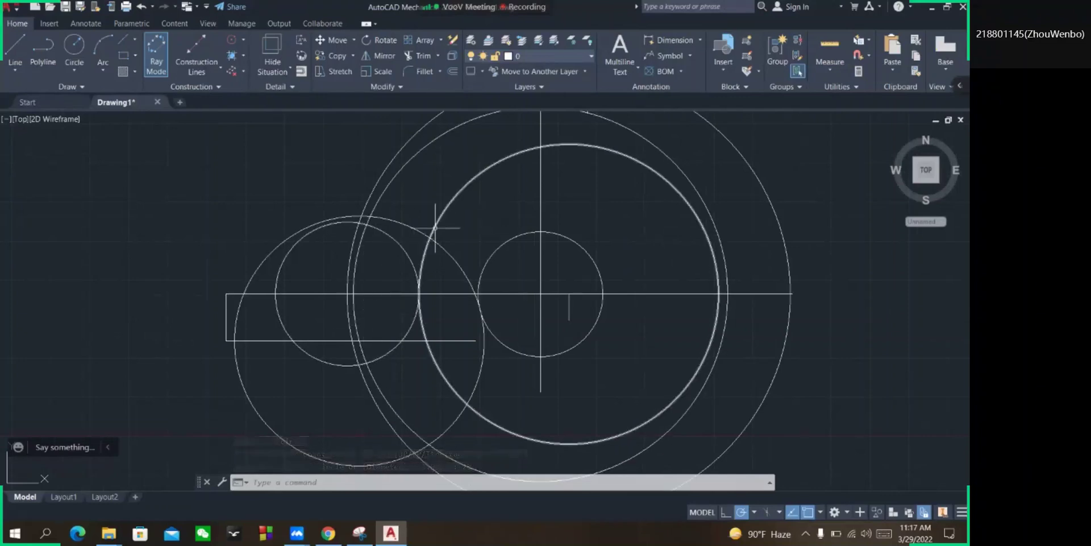
Mark the R4 tip in the Snipping Tool reference, and in AutoCAD draw a circle of radius 36 concentric with the tip's radius 40 circle.
{"action": "left_click", "coordinate": [358, 533]}
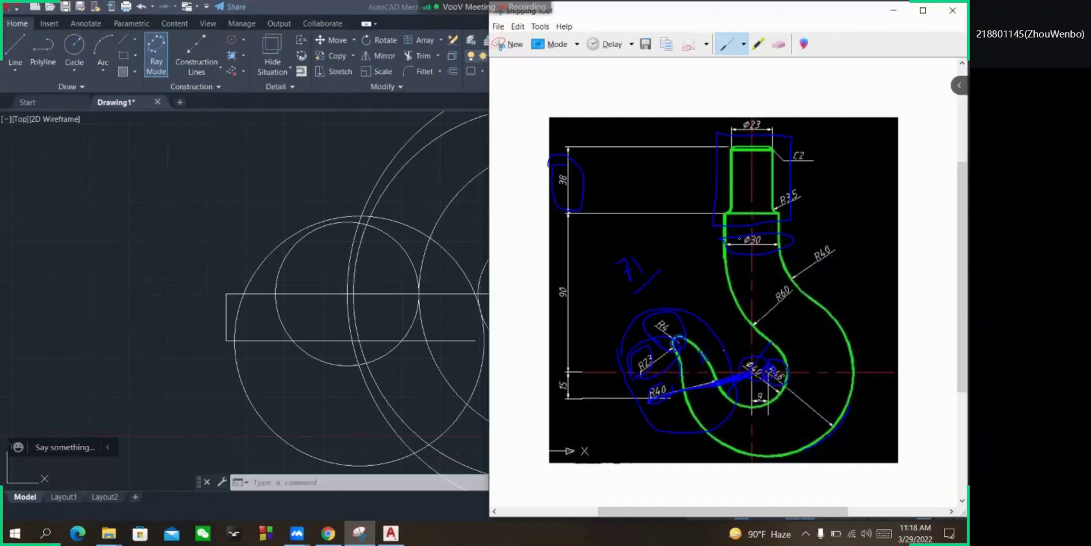
{"action": "left_click", "coordinate": [908, 12]}
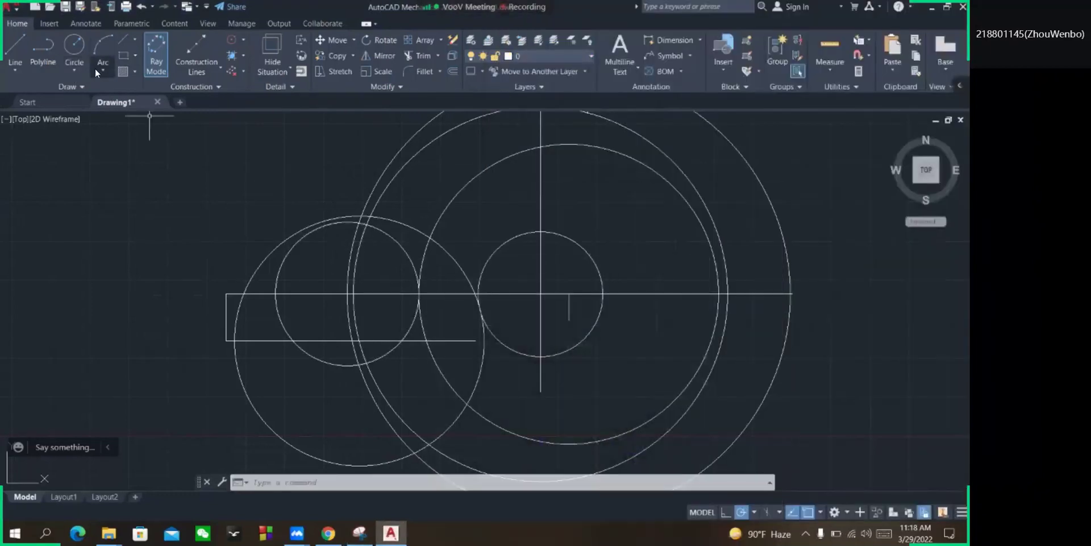
{"action": "left_click", "coordinate": [78, 54]}
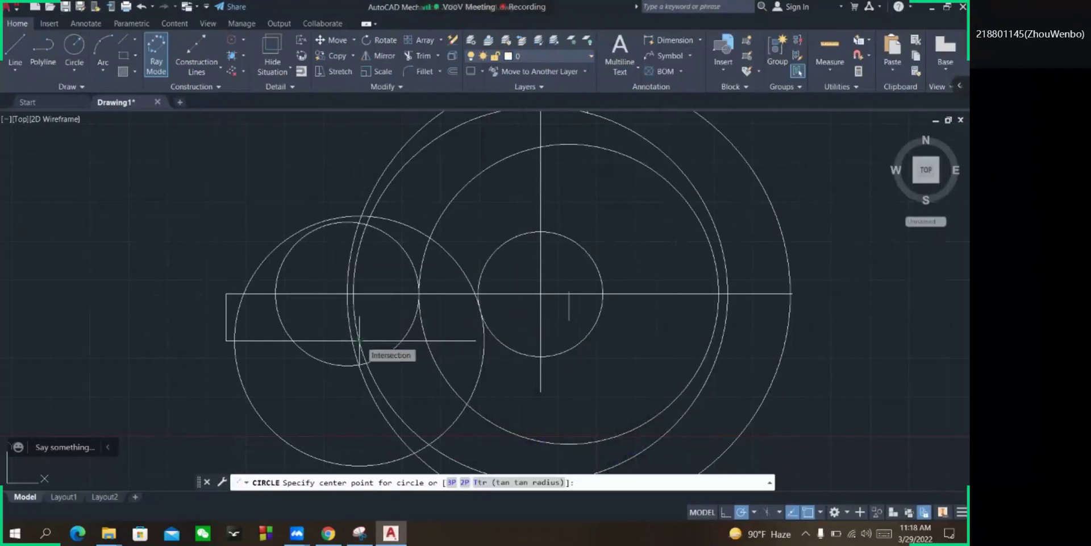
{"action": "left_click", "coordinate": [359, 341]}
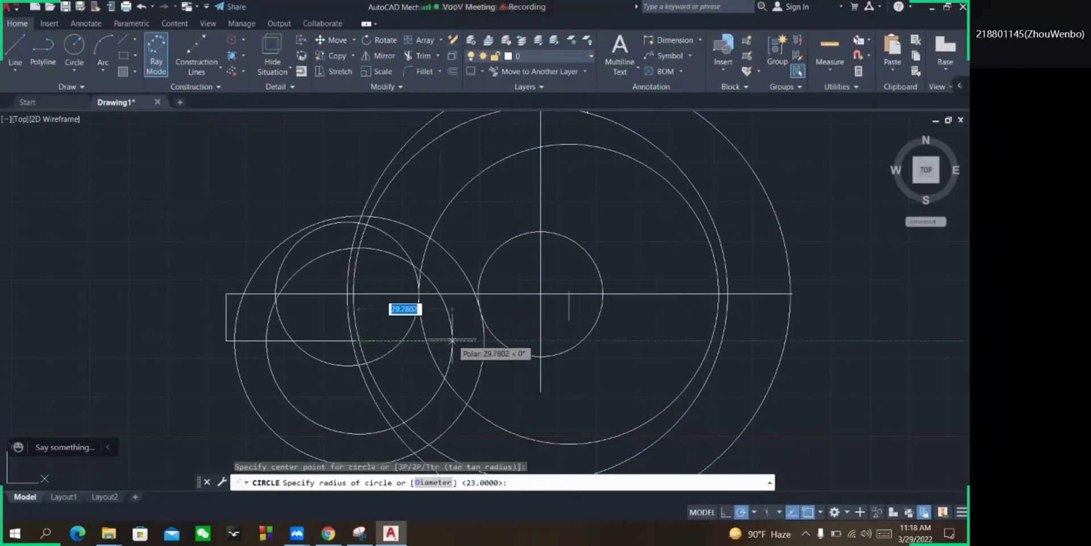
{"action": "type", "text": "3"}
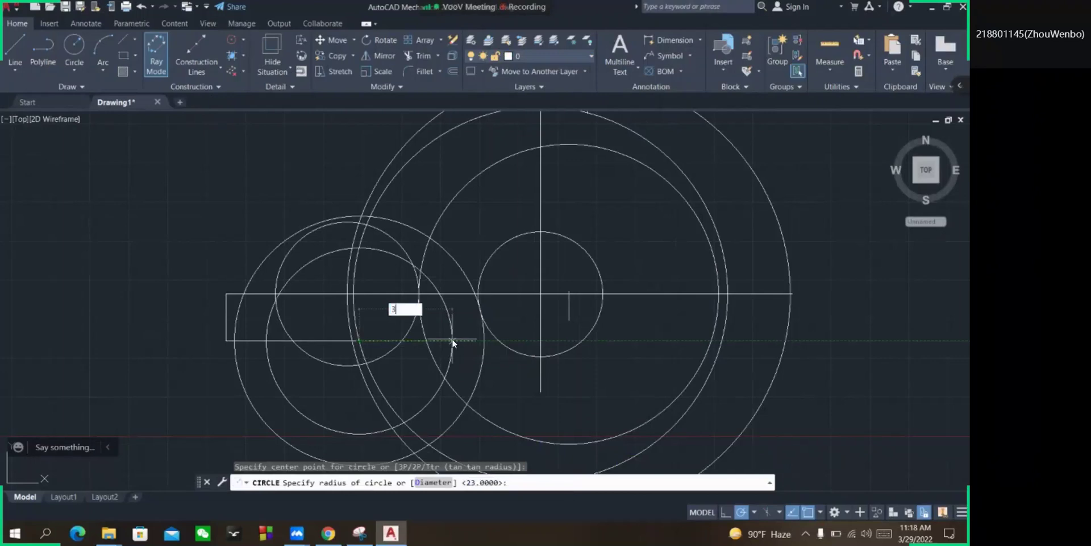
{"action": "key", "text": "Return"}
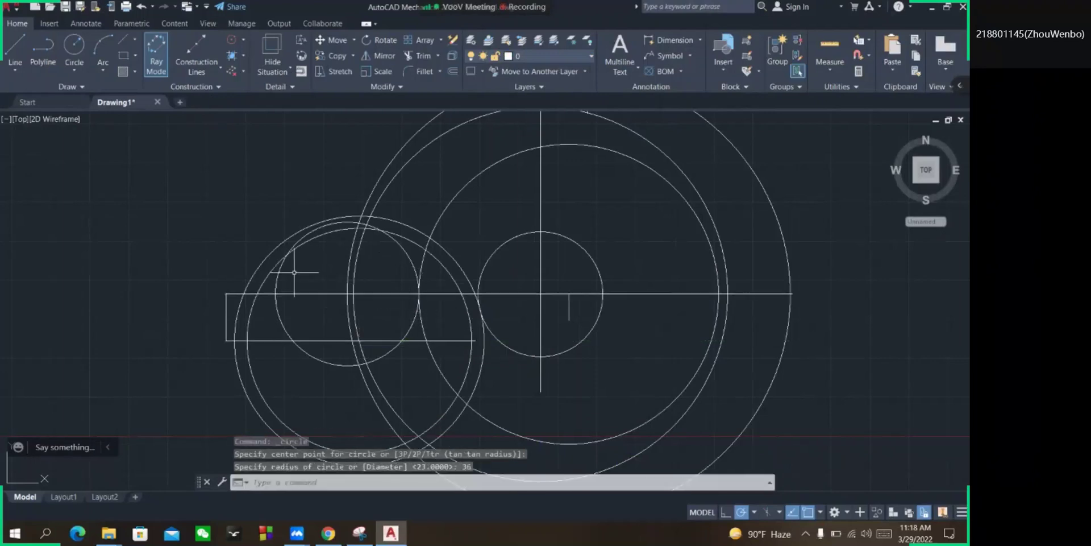
Draw a circle of radius 27 concentric with the radius 23 circle.
{"action": "left_click", "coordinate": [72, 45]}
{"action": "left_click", "coordinate": [348, 293]}
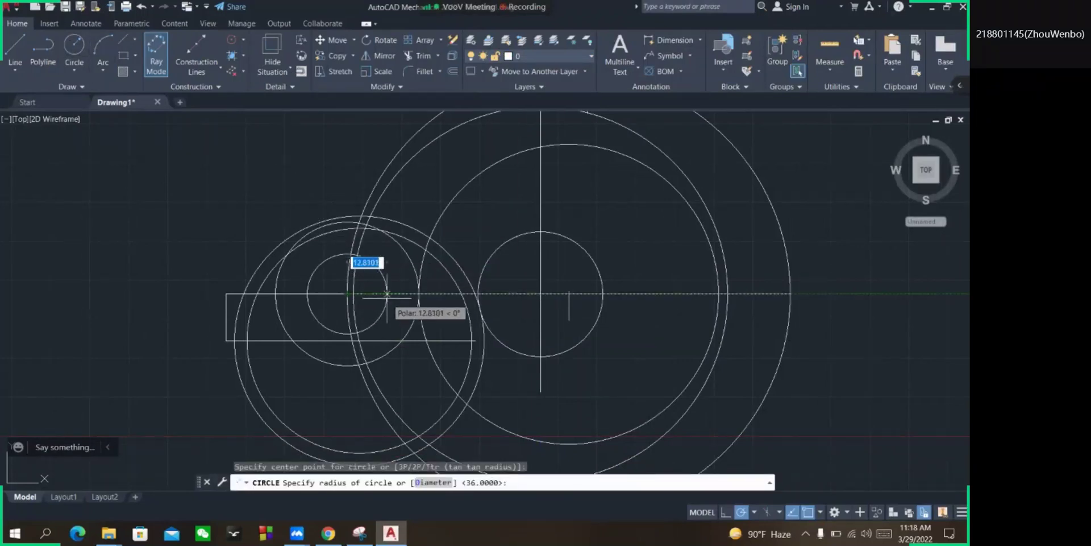
{"action": "type", "text": "2"}
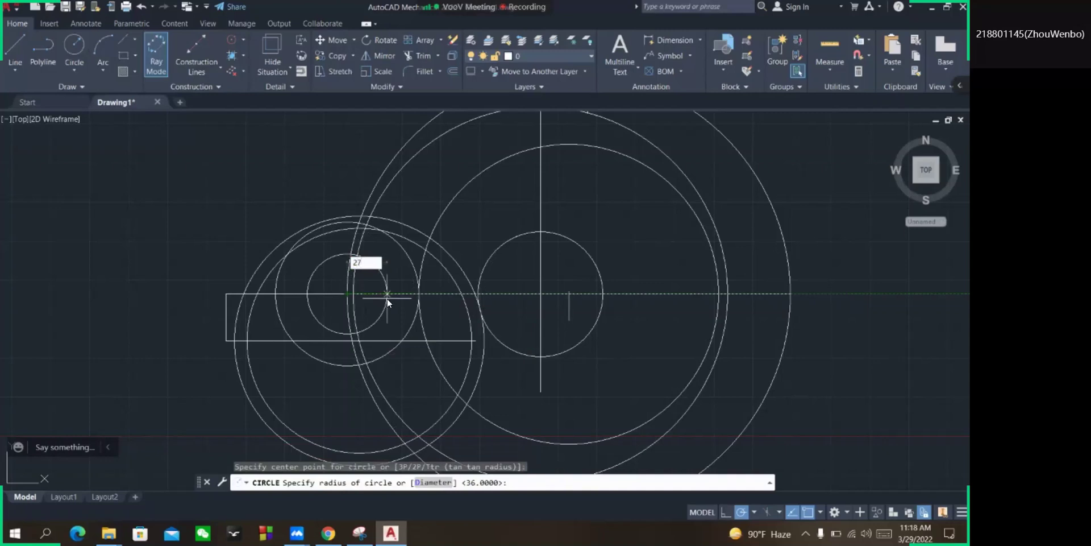
{"action": "type", "text": "7"}
{"action": "key", "text": "Return"}
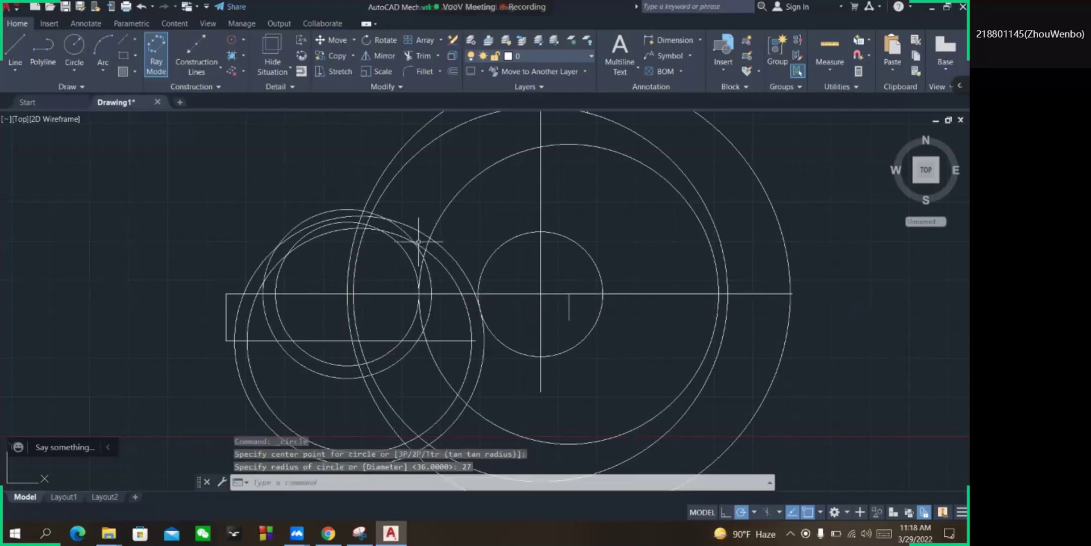
Draw the tip circle of radius 4 centred on the upper intersection of the radius 36 and radius 27 circles.
{"action": "left_click", "coordinate": [67, 37]}
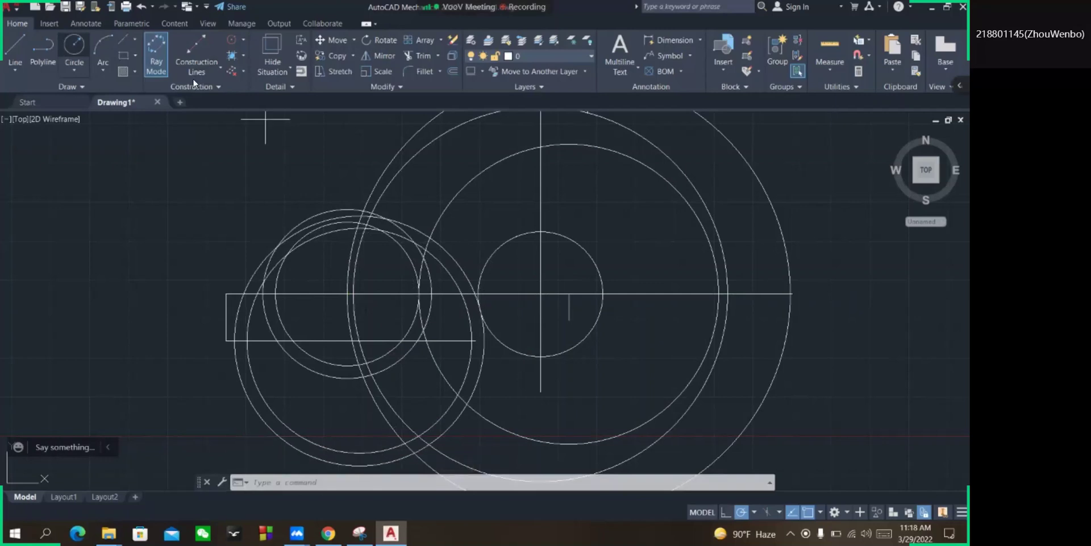
{"action": "left_click", "coordinate": [413, 241]}
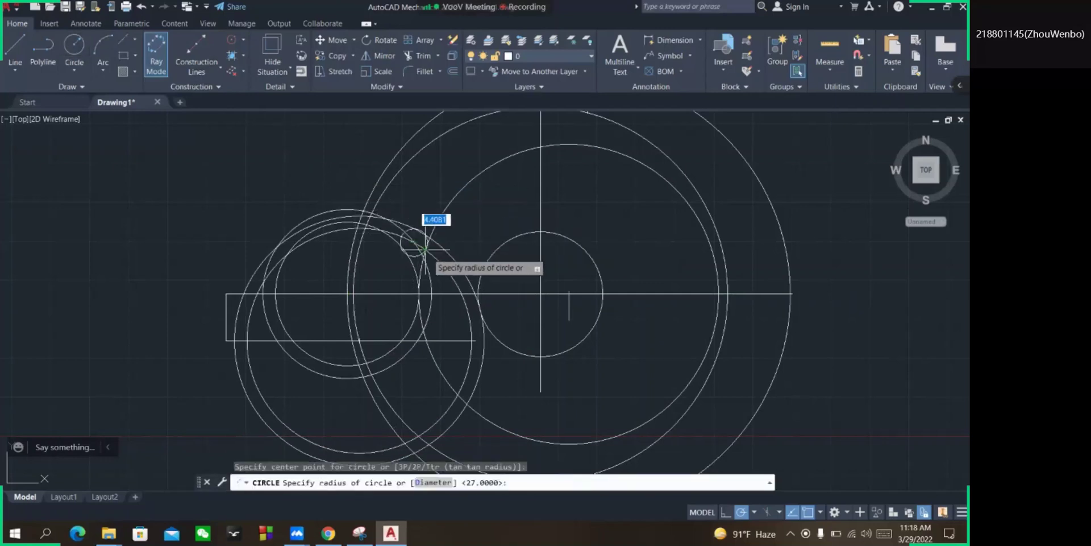
{"action": "type", "text": "4"}
{"action": "key", "text": "Return"}
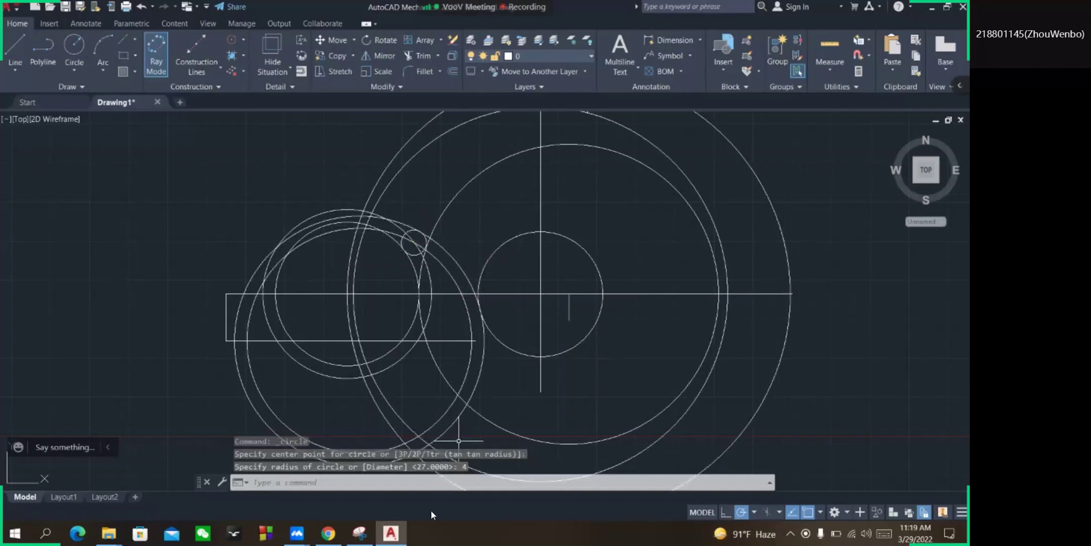
Trim away the outer portions of the tip's construction circles and the leftover lines beyond the hook's tip.
{"action": "left_click", "coordinate": [432, 481]}
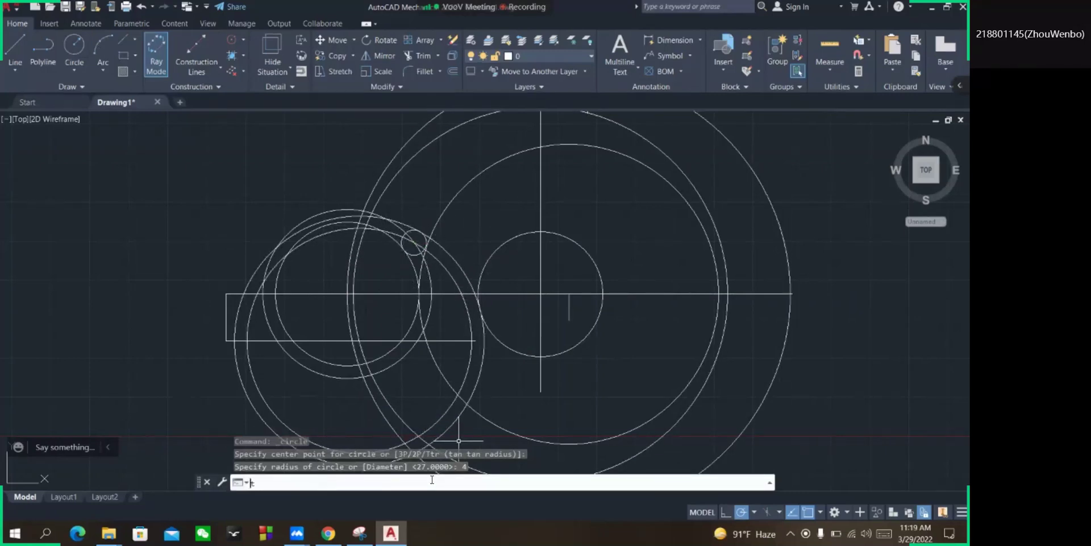
{"action": "type", "text": "tr"}
{"action": "key", "text": "Return"}
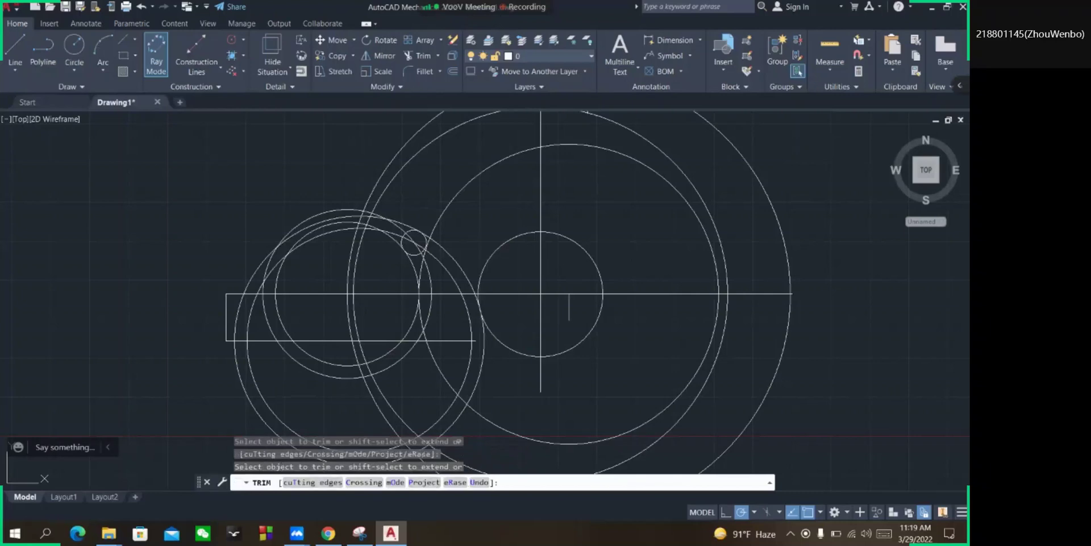
{"action": "mouse_move", "coordinate": [269, 183]}
{"action": "left_mouse_down"}
{"action": "mouse_move", "coordinate": [325, 278]}
{"action": "mouse_move", "coordinate": [340, 205]}
{"action": "mouse_move", "coordinate": [380, 208]}
{"action": "mouse_move", "coordinate": [363, 254]}
{"action": "mouse_move", "coordinate": [414, 201]}
{"action": "mouse_move", "coordinate": [346, 216]}
{"action": "mouse_move", "coordinate": [369, 215]}
{"action": "left_mouse_up"}
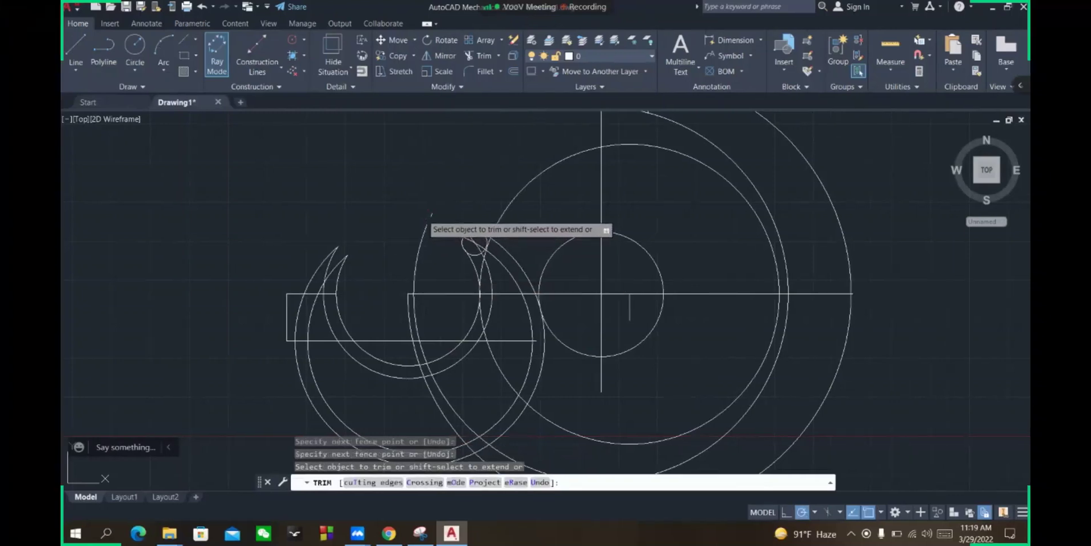
{"action": "mouse_move", "coordinate": [432, 232]}
{"action": "left_mouse_down"}
{"action": "mouse_move", "coordinate": [400, 361]}
{"action": "mouse_move", "coordinate": [434, 273]}
{"action": "mouse_move", "coordinate": [309, 261]}
{"action": "mouse_move", "coordinate": [306, 327]}
{"action": "mouse_move", "coordinate": [347, 256]}
{"action": "mouse_move", "coordinate": [284, 284]}
{"action": "mouse_move", "coordinate": [296, 364]}
{"action": "mouse_move", "coordinate": [374, 324]}
{"action": "mouse_move", "coordinate": [319, 392]}
{"action": "mouse_move", "coordinate": [364, 398]}
{"action": "mouse_move", "coordinate": [377, 311]}
{"action": "left_mouse_up"}
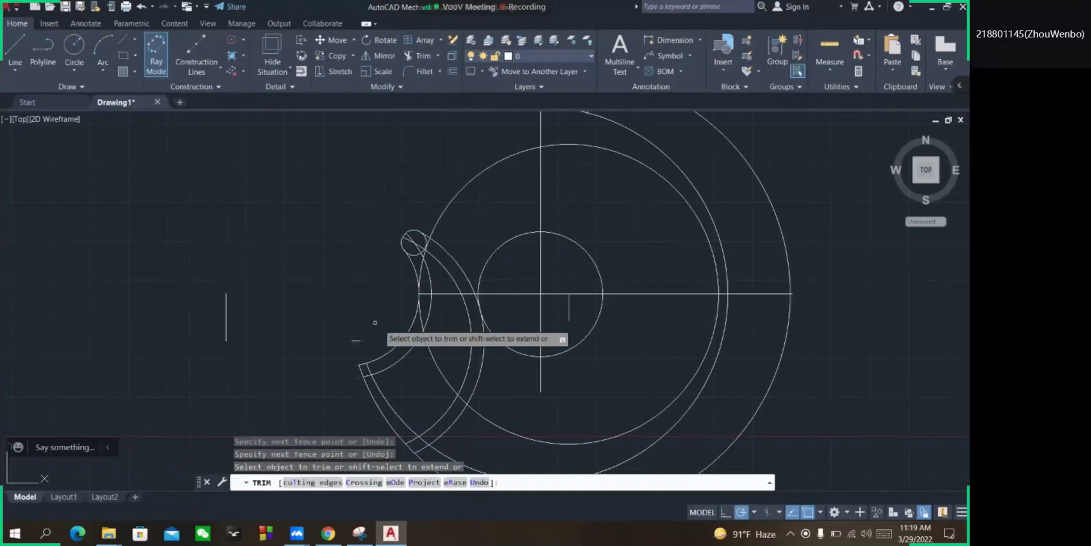
{"action": "left_click", "coordinate": [273, 305]}
{"action": "key", "text": "Return"}
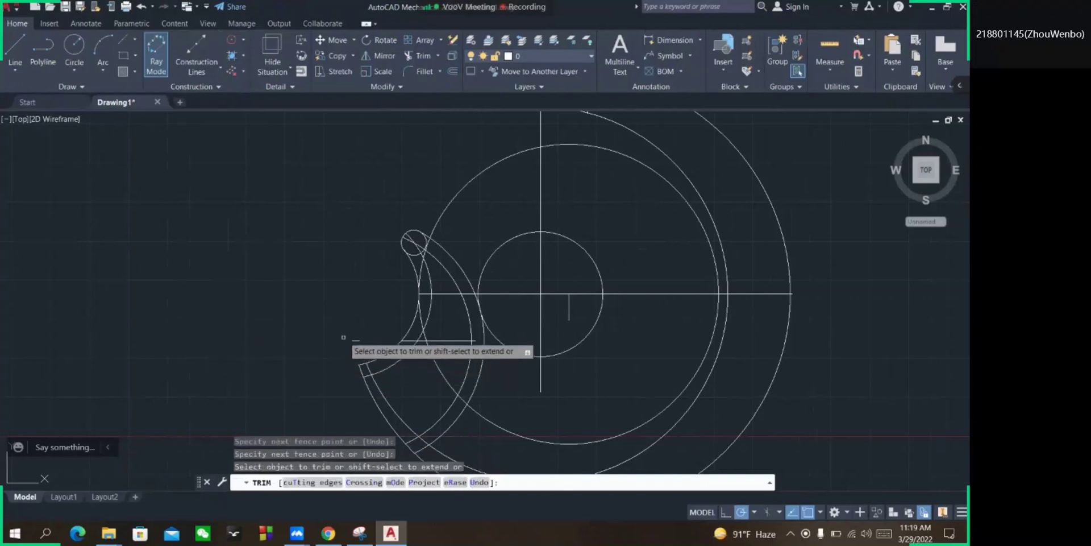
Trim away the leftover arc fragments and line pieces outside the hook, below the tip's outer curve.
{"action": "left_click", "coordinate": [473, 341]}
{"action": "mouse_move", "coordinate": [416, 341]}
{"action": "left_mouse_down"}
{"action": "mouse_move", "coordinate": [416, 376]}
{"action": "mouse_move", "coordinate": [421, 354]}
{"action": "mouse_move", "coordinate": [458, 371]}
{"action": "mouse_move", "coordinate": [448, 372]}
{"action": "mouse_move", "coordinate": [460, 391]}
{"action": "mouse_move", "coordinate": [454, 360]}
{"action": "left_mouse_up"}
{"action": "left_click", "coordinate": [456, 327]}
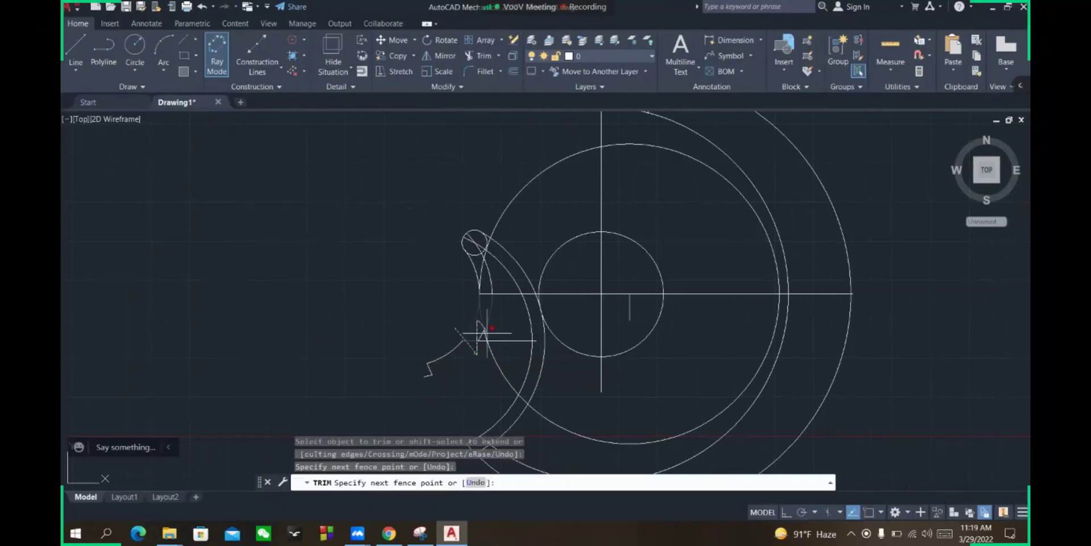
{"action": "key", "text": "Return"}
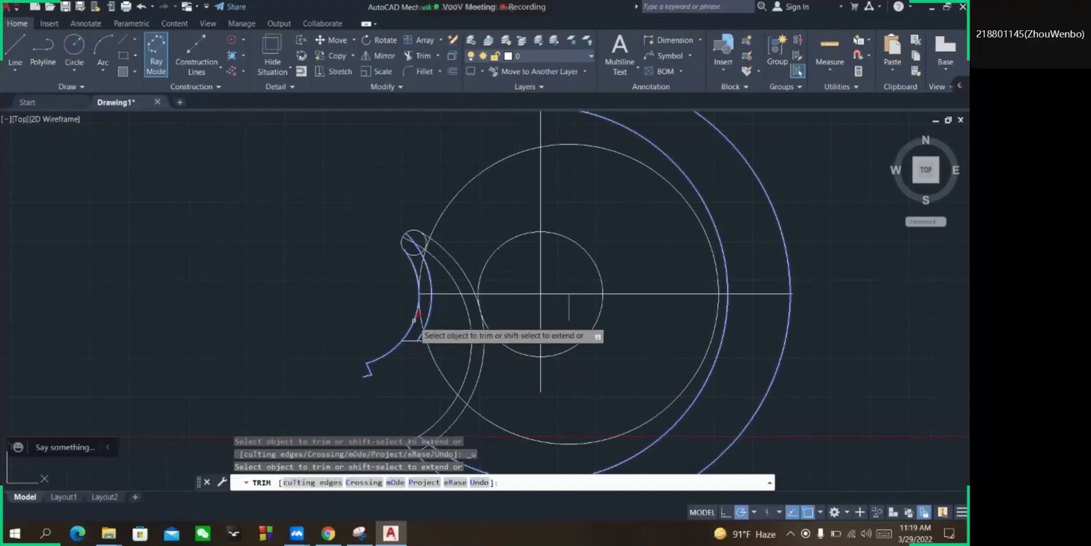
{"action": "left_click", "coordinate": [469, 320]}
{"action": "key", "text": "Return"}
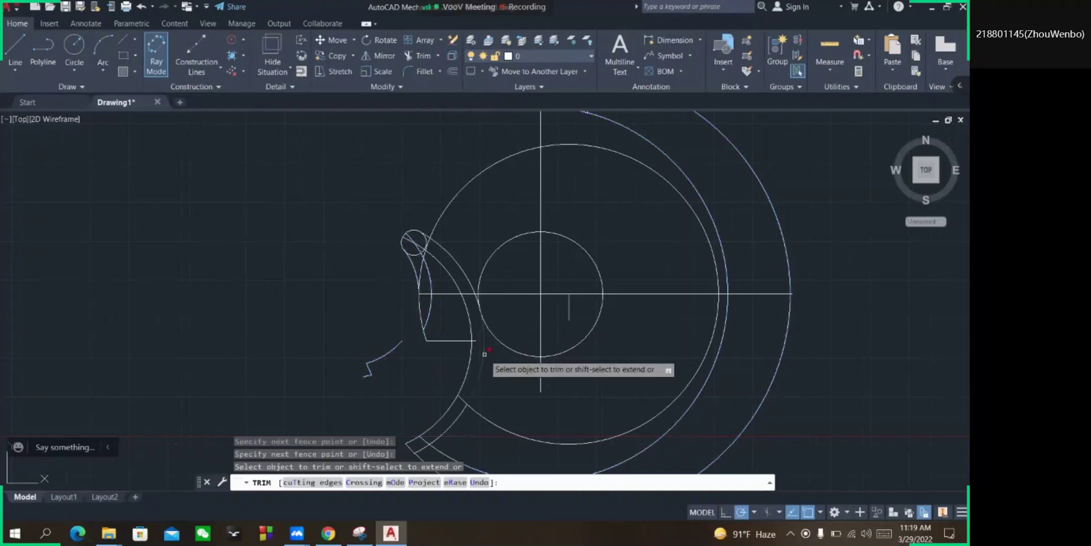
{"action": "left_click", "coordinate": [402, 331]}
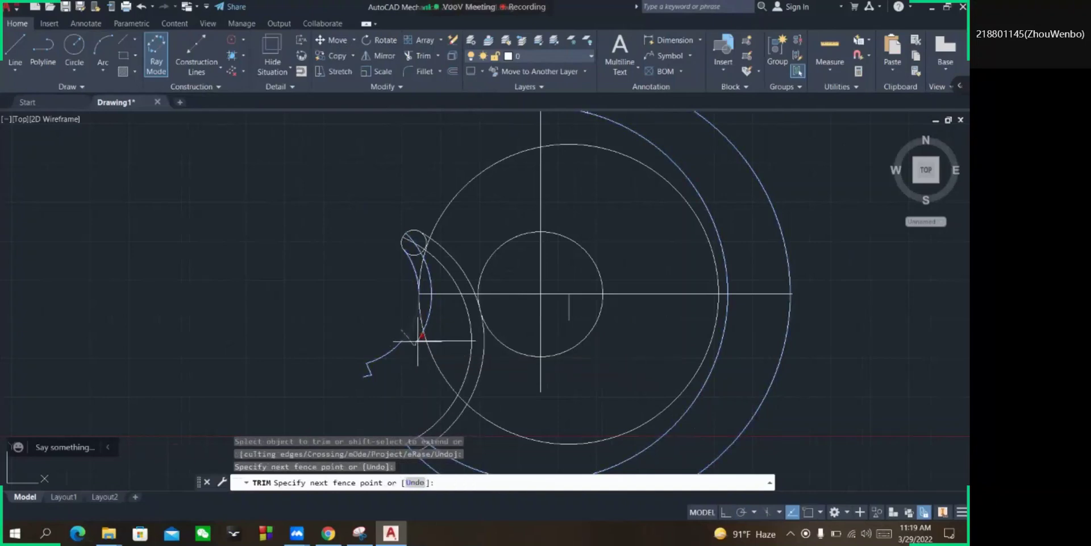
{"action": "key", "text": "Return"}
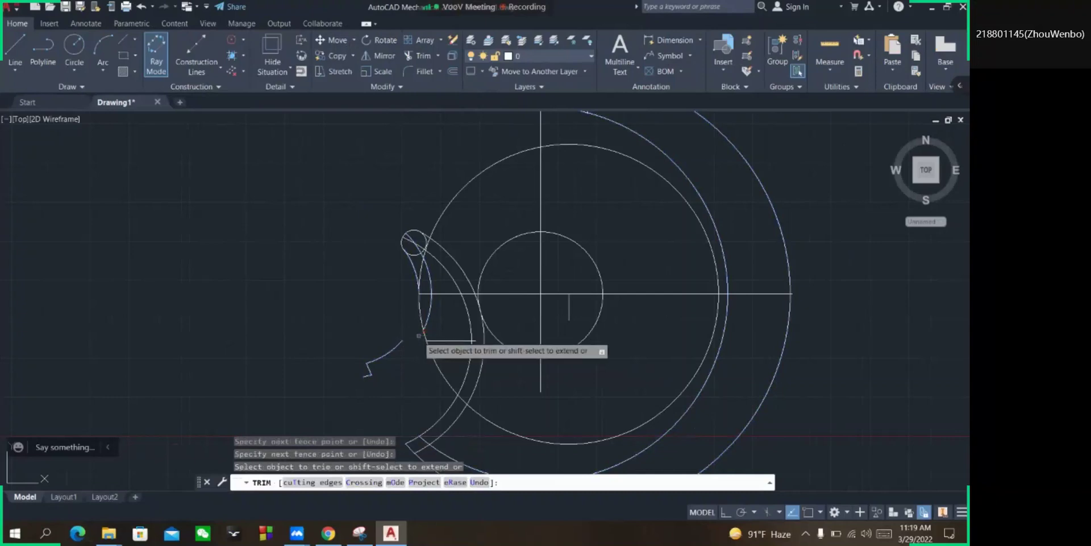
{"action": "left_click", "coordinate": [377, 364]}
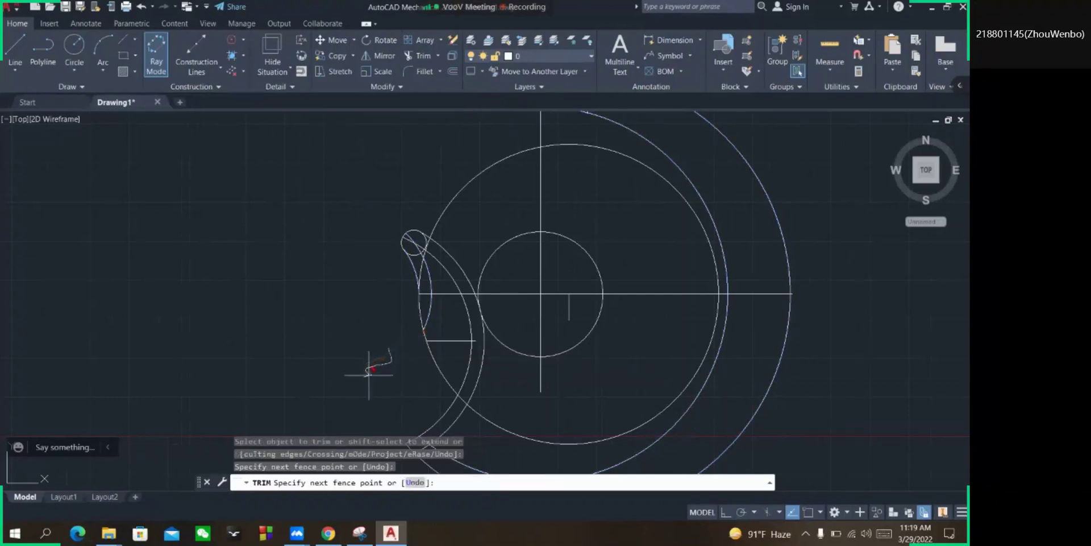
{"action": "key", "text": "Return"}
Trim away the lower parts of the two large construction arcs and the tip arcs' ends beyond the radius 48 circle.
{"action": "scroll", "coordinate": [437, 329], "scroll_direction": "down", "scroll_amount": 2}
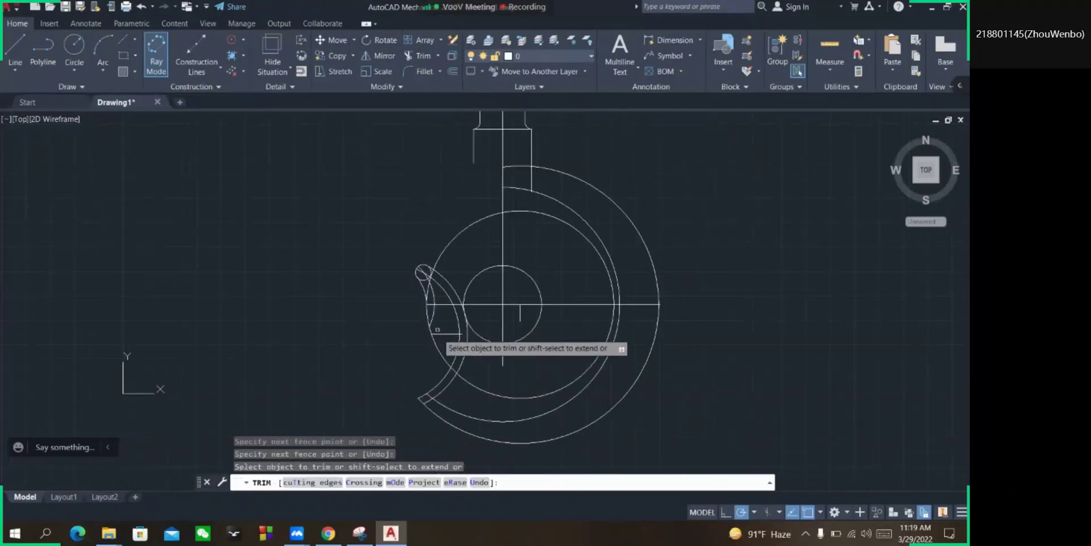
{"action": "left_click", "coordinate": [412, 383]}
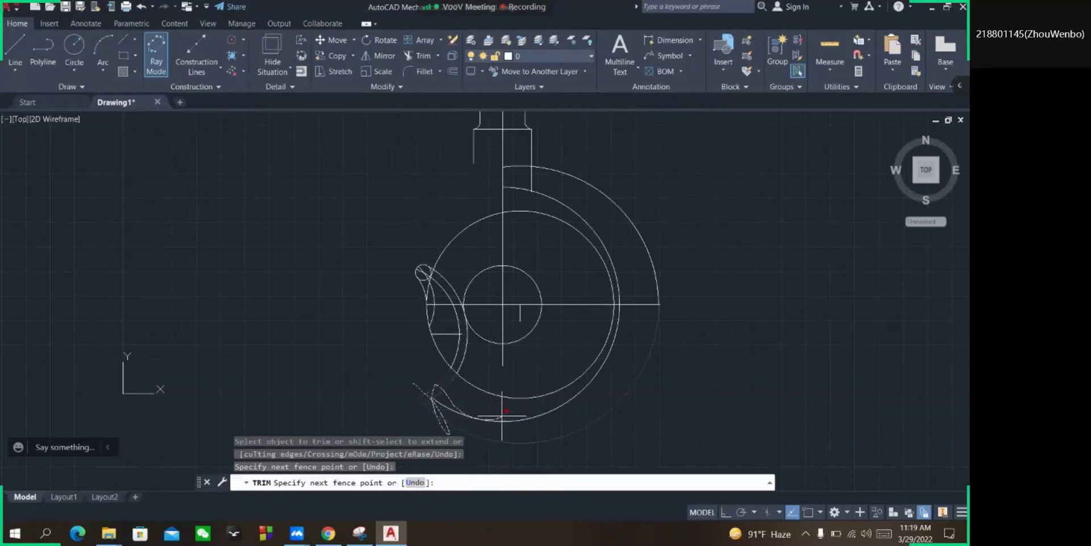
{"action": "left_click", "coordinate": [567, 443]}
{"action": "key", "text": "Return"}
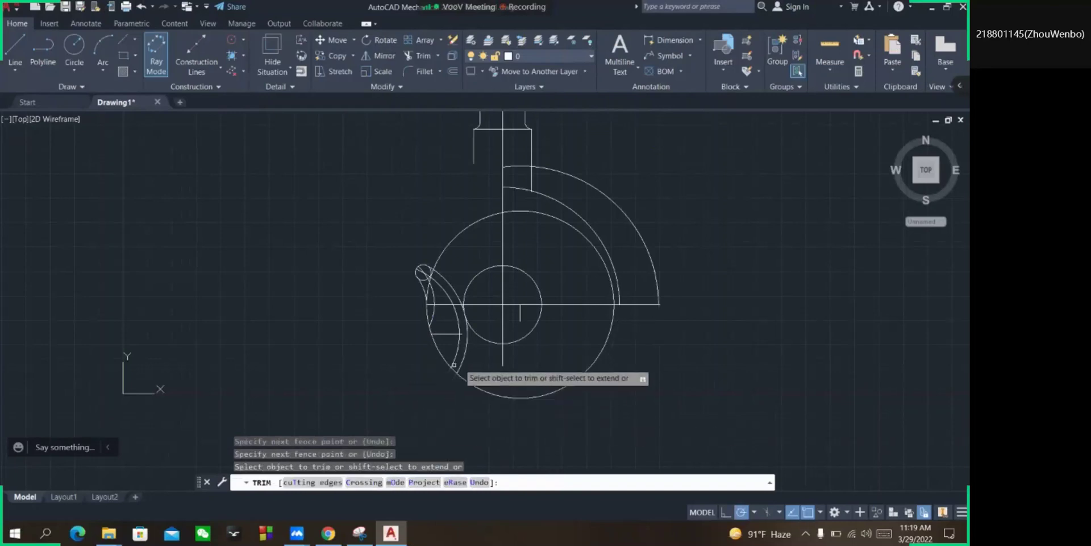
Trim the remaining construction arcs and line segments inside the hook's tip down to its outline.
{"action": "left_click", "coordinate": [470, 363]}
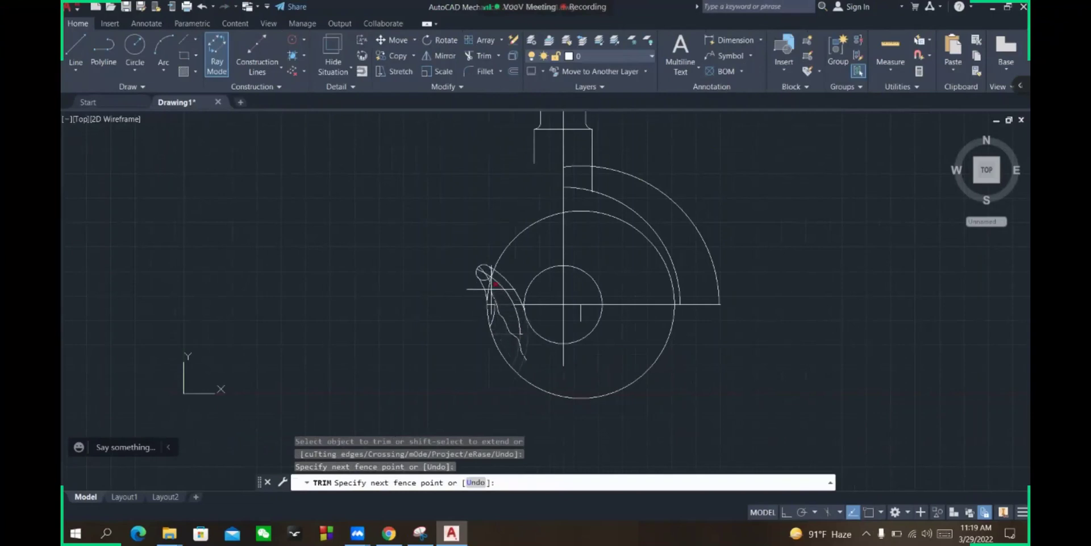
{"action": "left_click", "coordinate": [490, 289]}
{"action": "key", "text": "Return"}
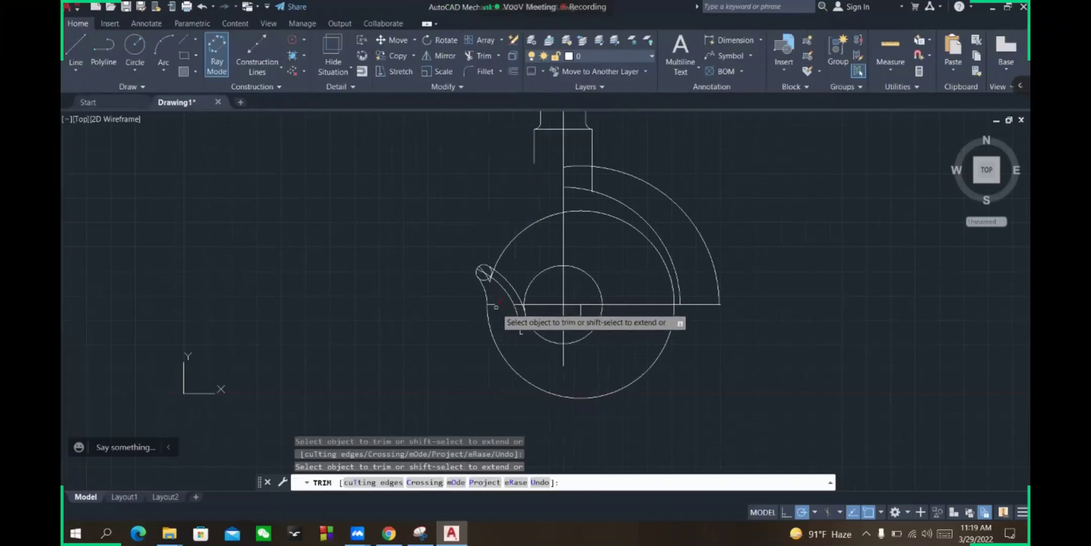
{"action": "left_click", "coordinate": [519, 331]}
{"action": "key", "text": "Return"}
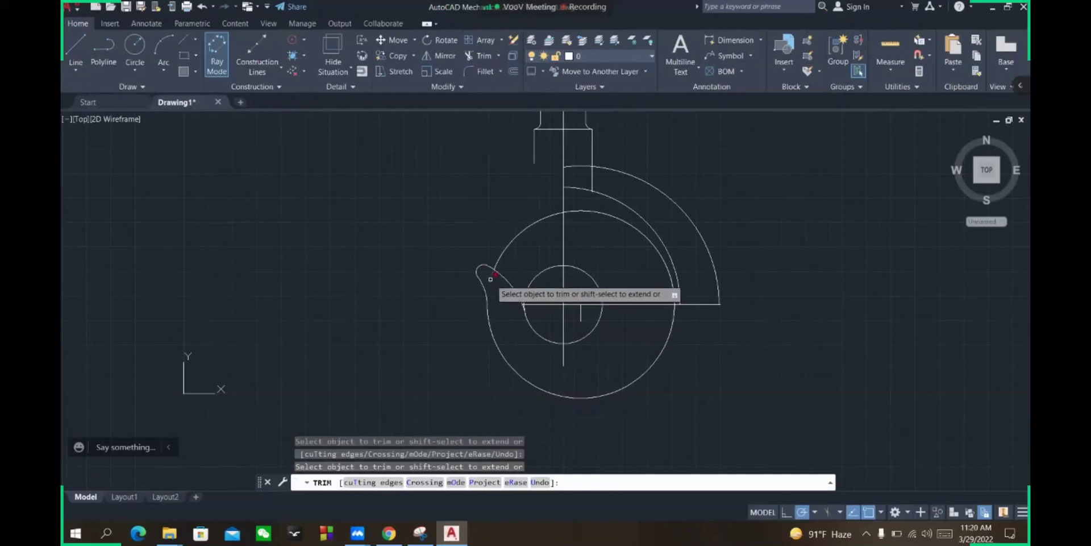
Check the Snipping Tool reference, and in AutoCAD draw a 60 horizontal line from the collar's upper-left corner and a vertical line down to the horizontal centreline.
{"action": "scroll", "coordinate": [641, 286], "scroll_direction": "down", "scroll_amount": 4}
{"action": "scroll", "coordinate": [579, 285], "scroll_direction": "up", "scroll_amount": 4}
{"action": "scroll", "coordinate": [605, 239], "scroll_direction": "down", "scroll_amount": 3}
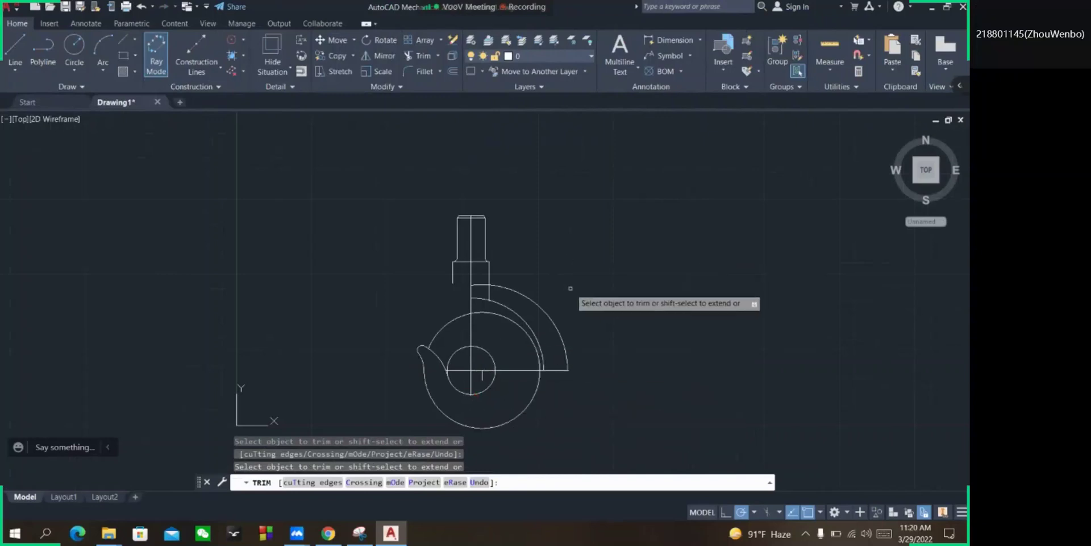
{"action": "scroll", "coordinate": [539, 315], "scroll_direction": "up", "scroll_amount": 2}
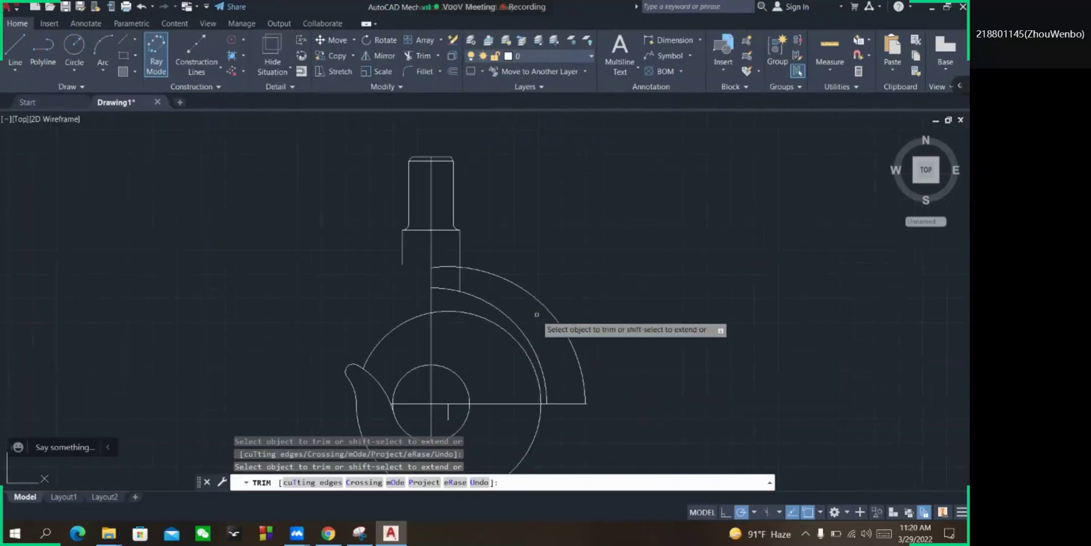
{"action": "left_click", "coordinate": [361, 534]}
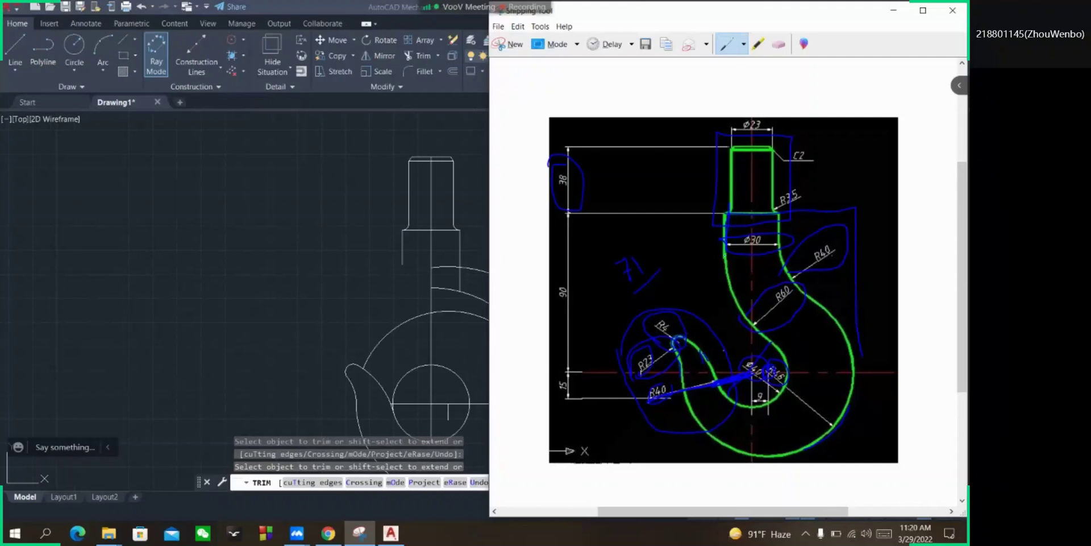
{"action": "left_click", "coordinate": [893, 11]}
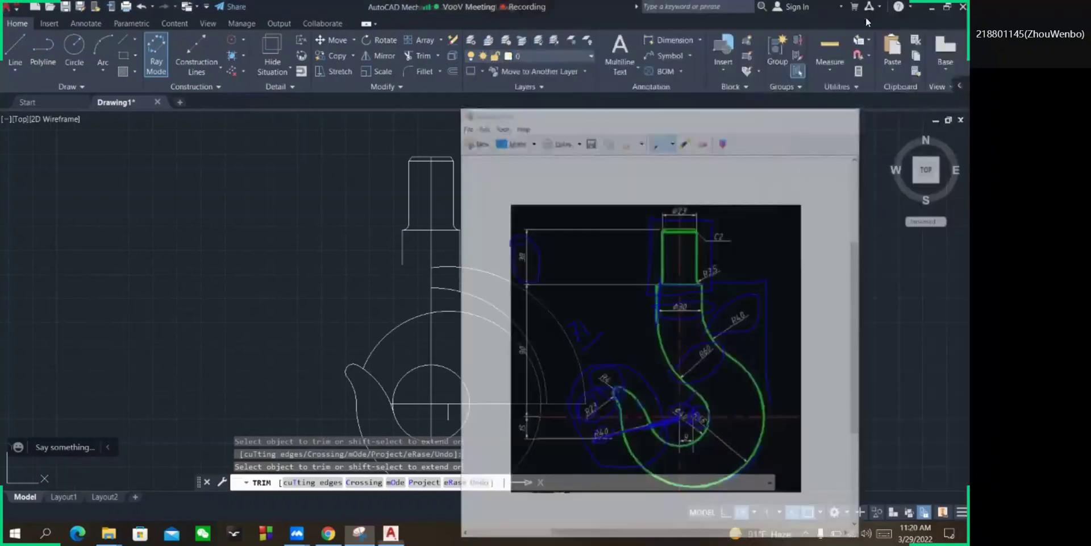
{"action": "left_click", "coordinate": [15, 48]}
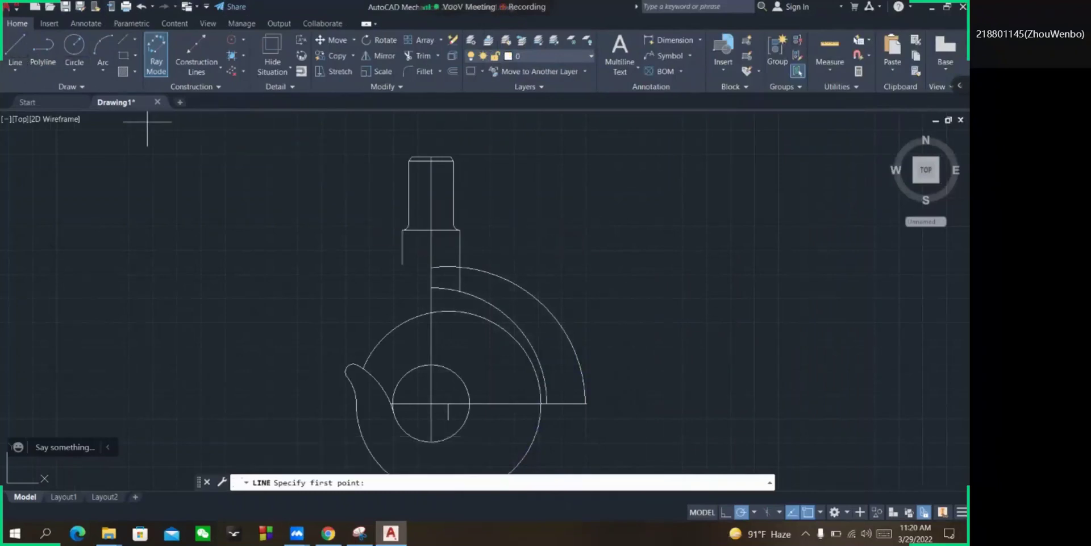
{"action": "left_click", "coordinate": [402, 229]}
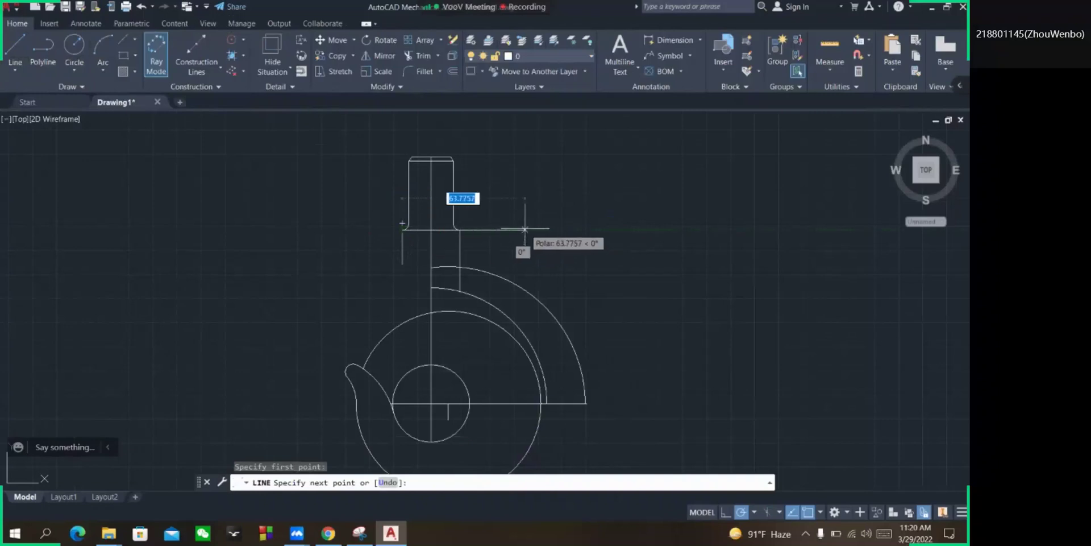
{"action": "type", "text": "6"}
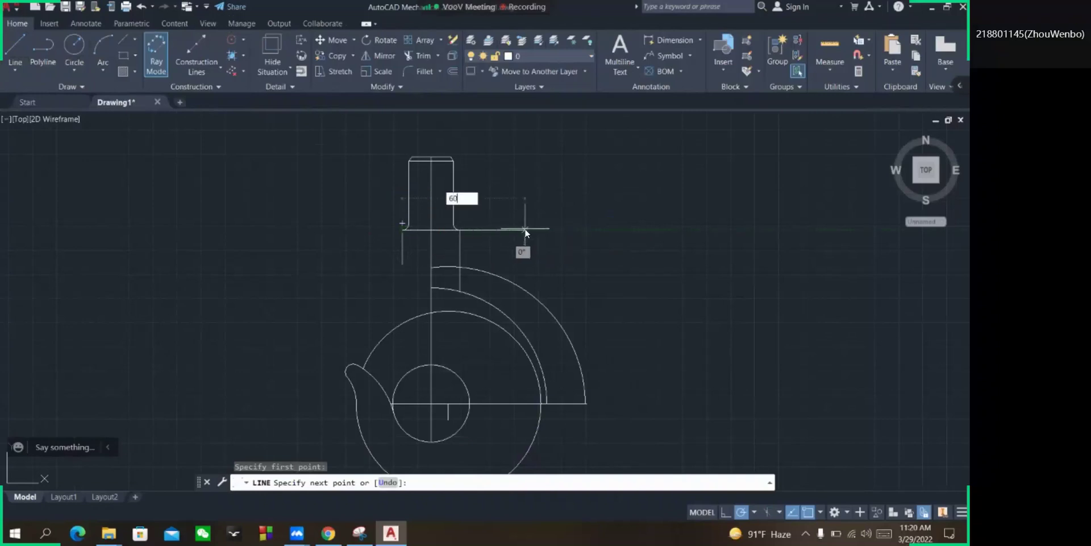
{"action": "type", "text": "0"}
{"action": "key", "text": "Return"}
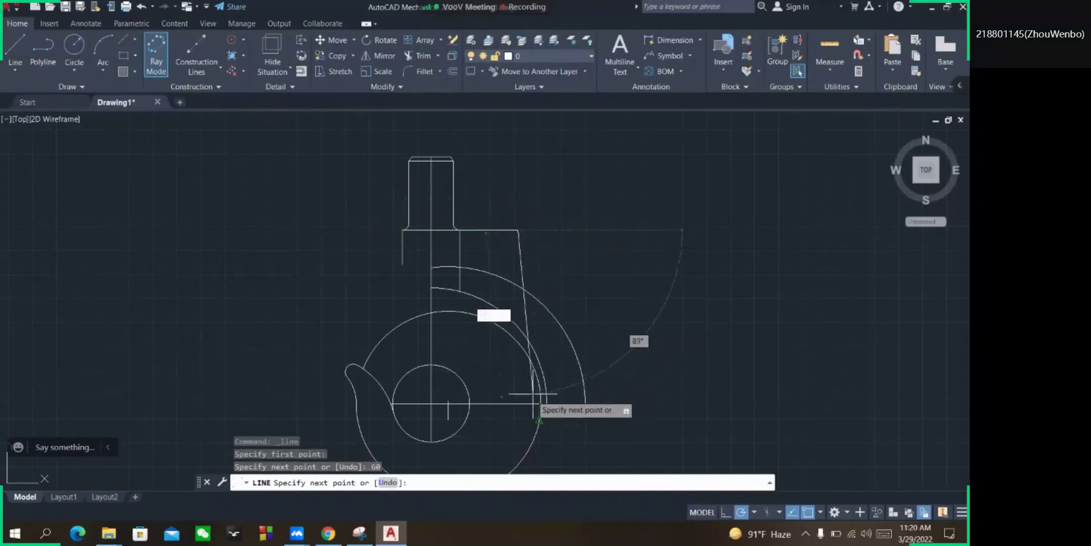
{"action": "left_click", "coordinate": [518, 404]}
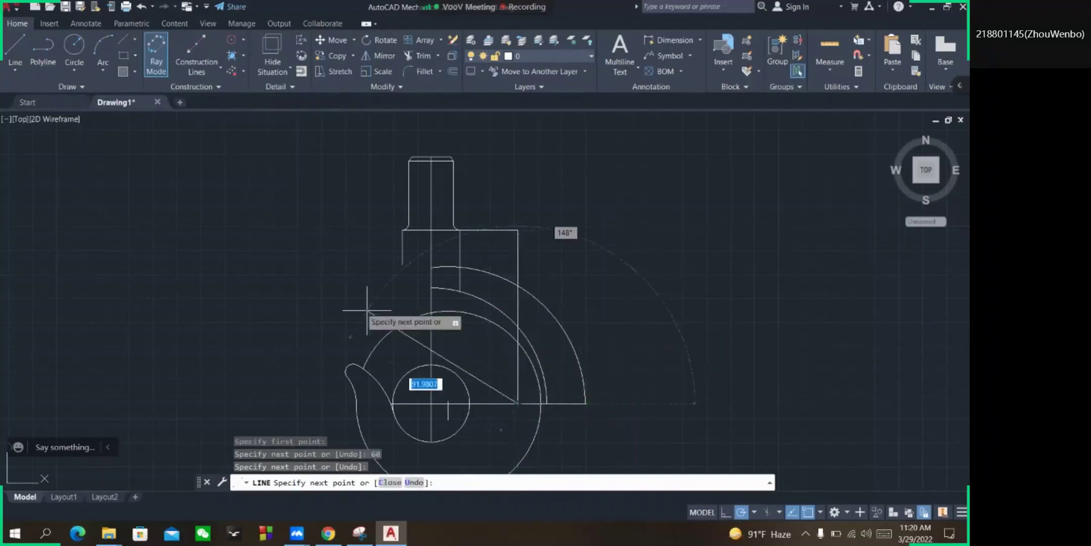
Check the reference in the Snipping Tool again, and in AutoCAD draw a circle of radius 80 concentric with the Ø40 circle.
{"action": "left_click", "coordinate": [74, 46]}
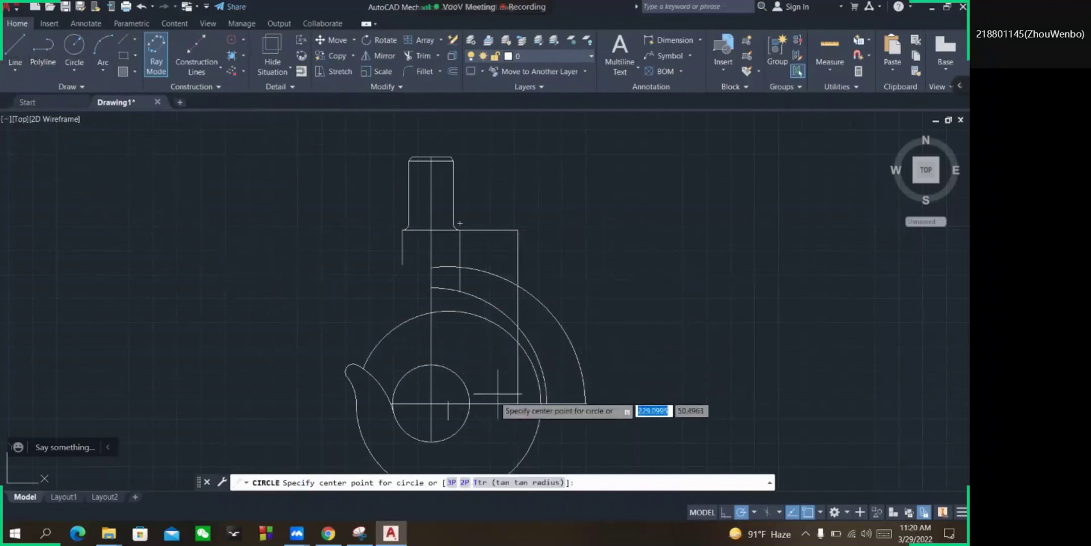
{"action": "left_click", "coordinate": [360, 532]}
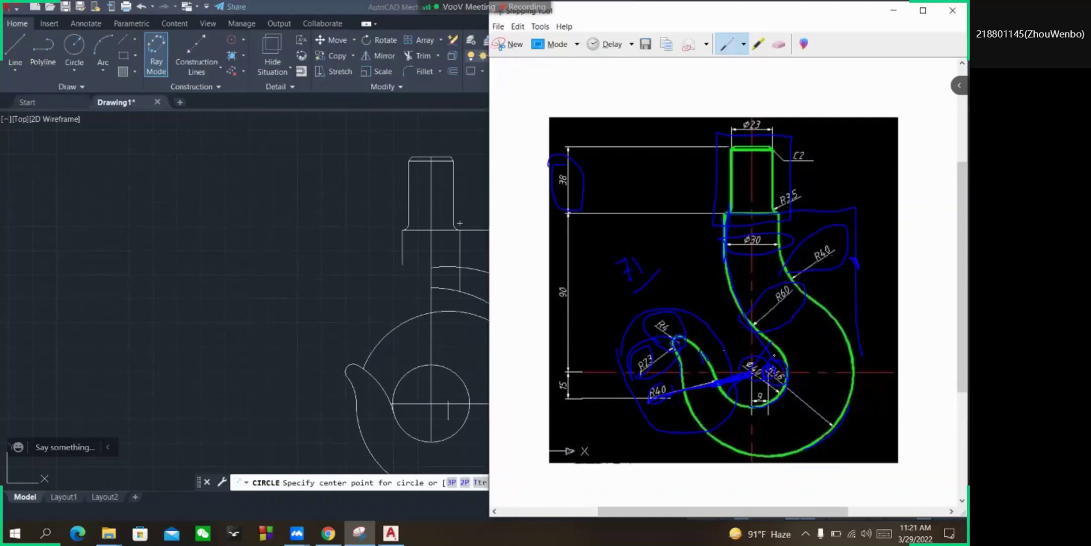
{"action": "left_click", "coordinate": [894, 10]}
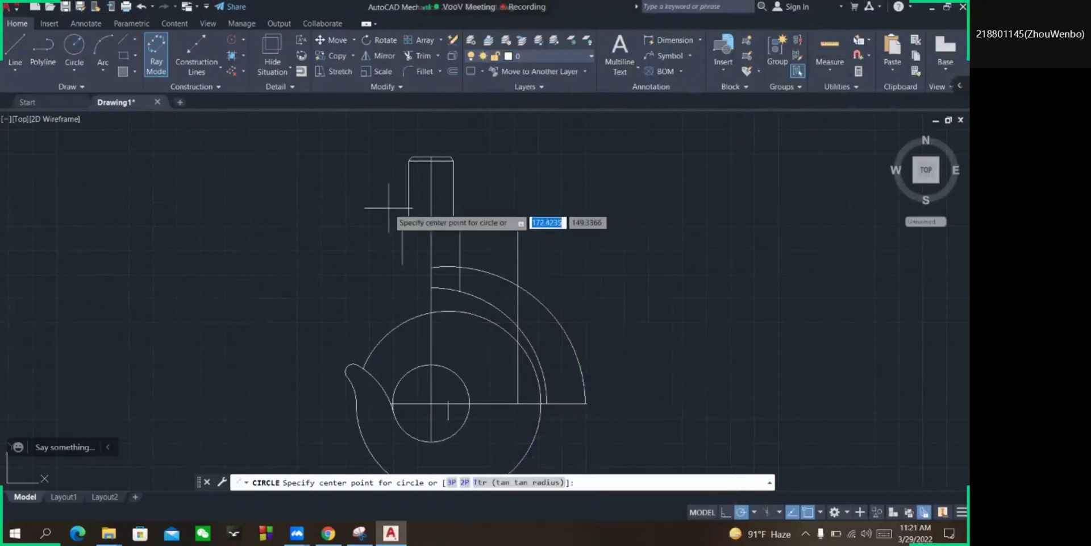
{"action": "left_click", "coordinate": [74, 45]}
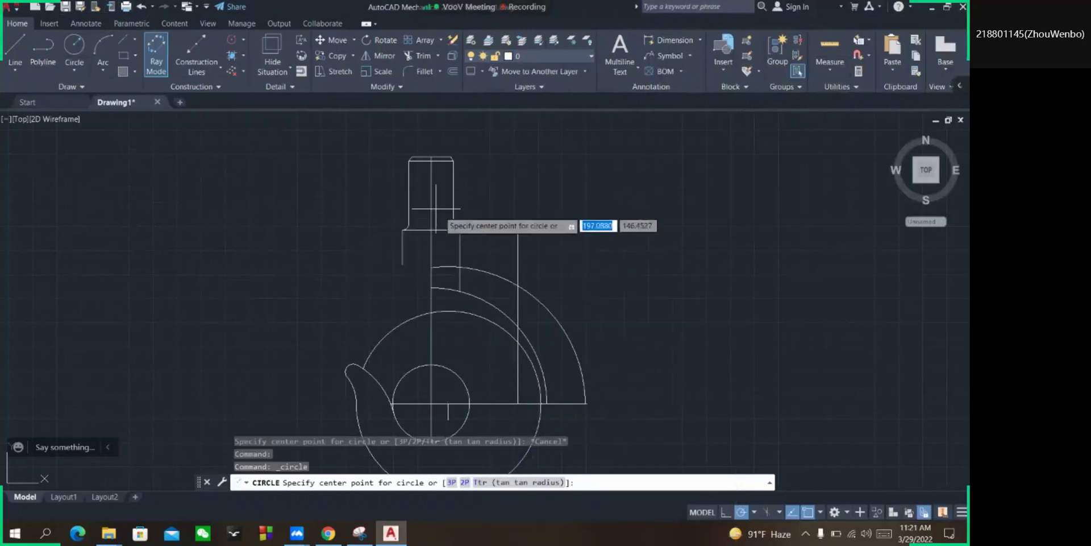
{"action": "left_click", "coordinate": [431, 403]}
{"action": "type", "text": "80"}
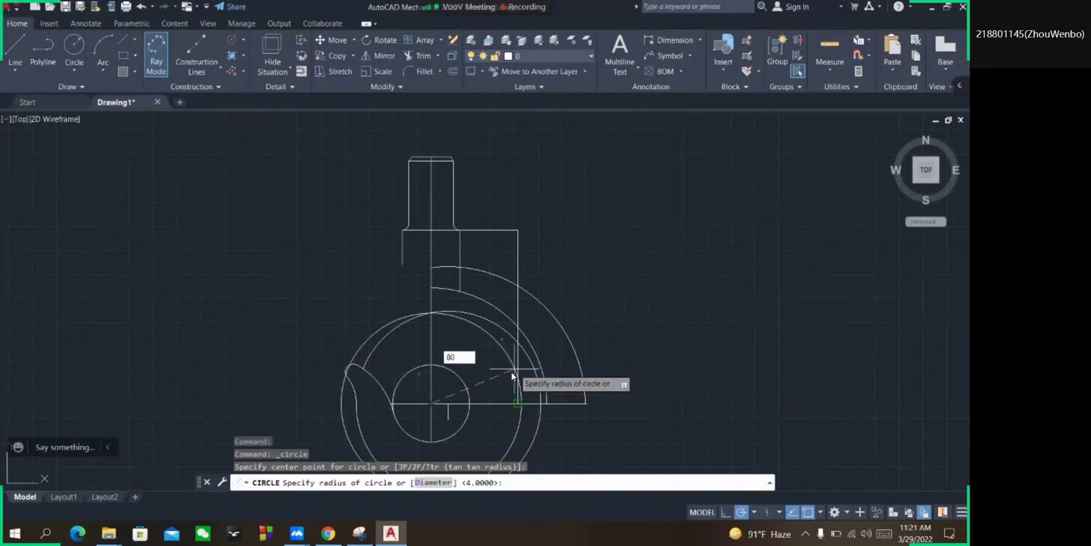
{"action": "key", "text": "Return"}
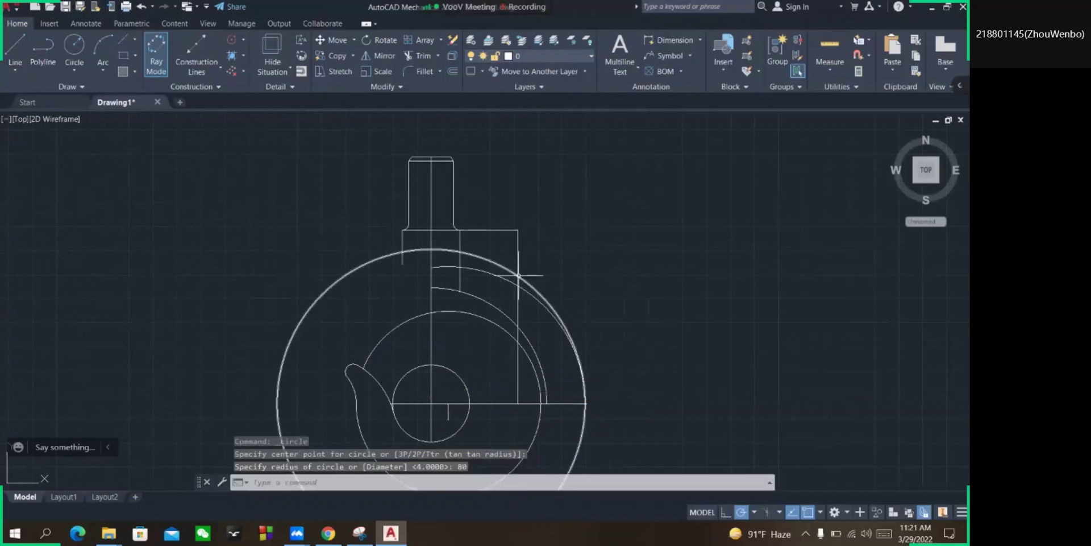
Draw a circle of radius 60 centred where the radius 80 circle crosses the new vertical line.
{"action": "left_click", "coordinate": [82, 46]}
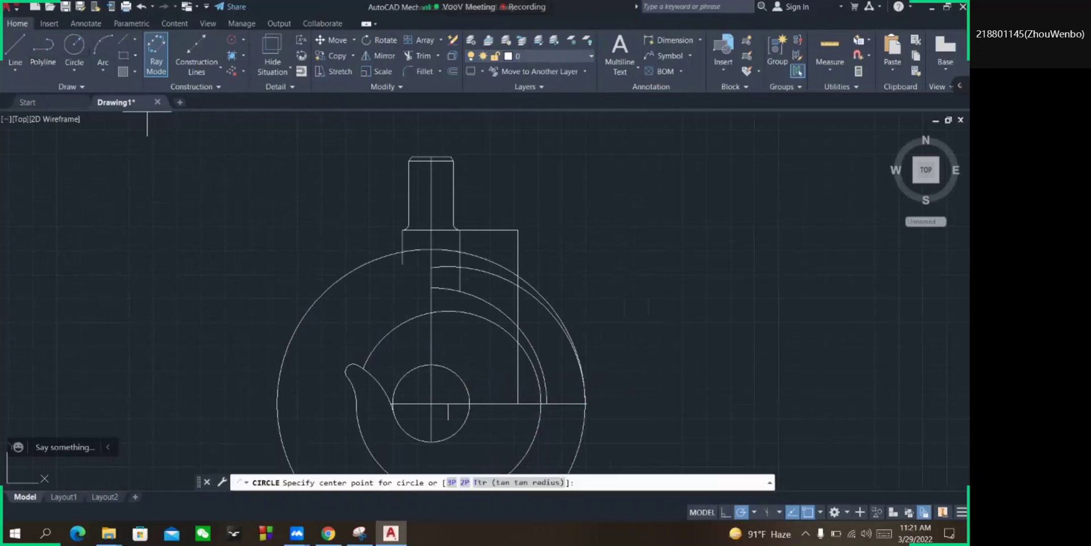
{"action": "left_click", "coordinate": [518, 276]}
{"action": "type", "text": "60"}
{"action": "key", "text": "Return"}
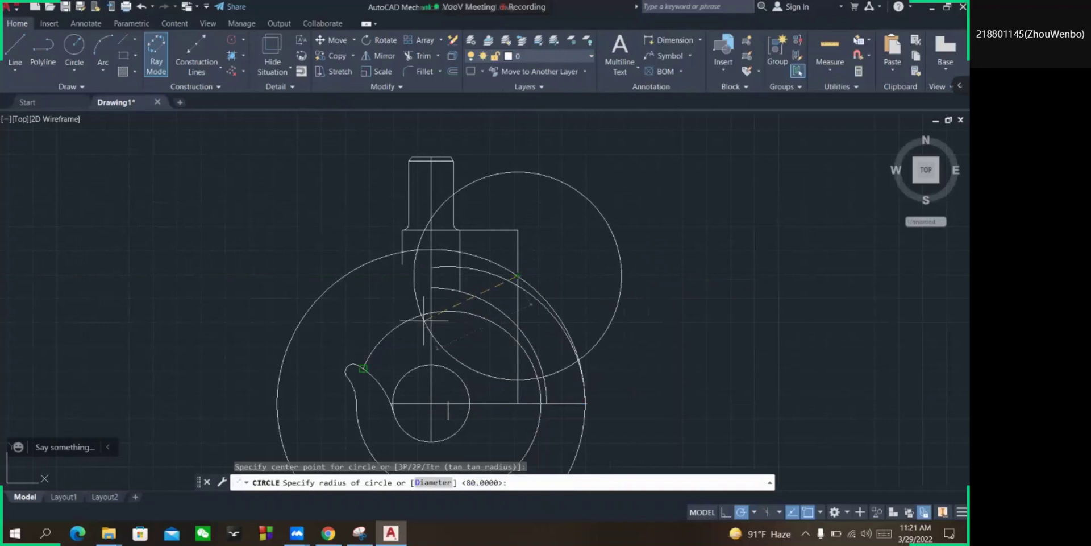
Extend the collar's left side with a vertical line from its lower end down to the radius 60 circle's left quadrant.
{"action": "scroll", "coordinate": [377, 244], "scroll_direction": "up", "scroll_amount": 2}
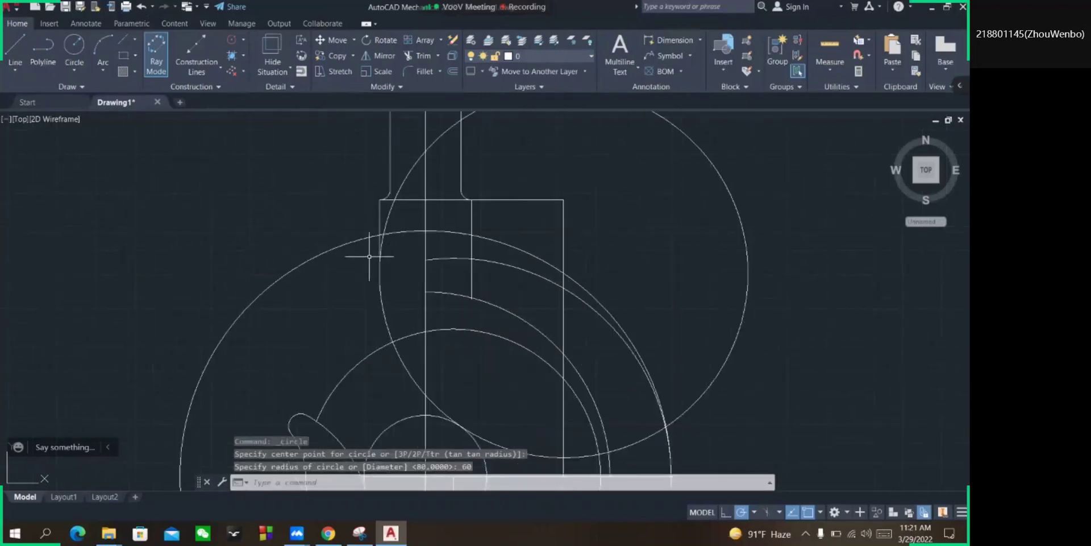
{"action": "scroll", "coordinate": [386, 252], "scroll_direction": "up", "scroll_amount": 2}
{"action": "scroll", "coordinate": [387, 253], "scroll_direction": "up", "scroll_amount": 2}
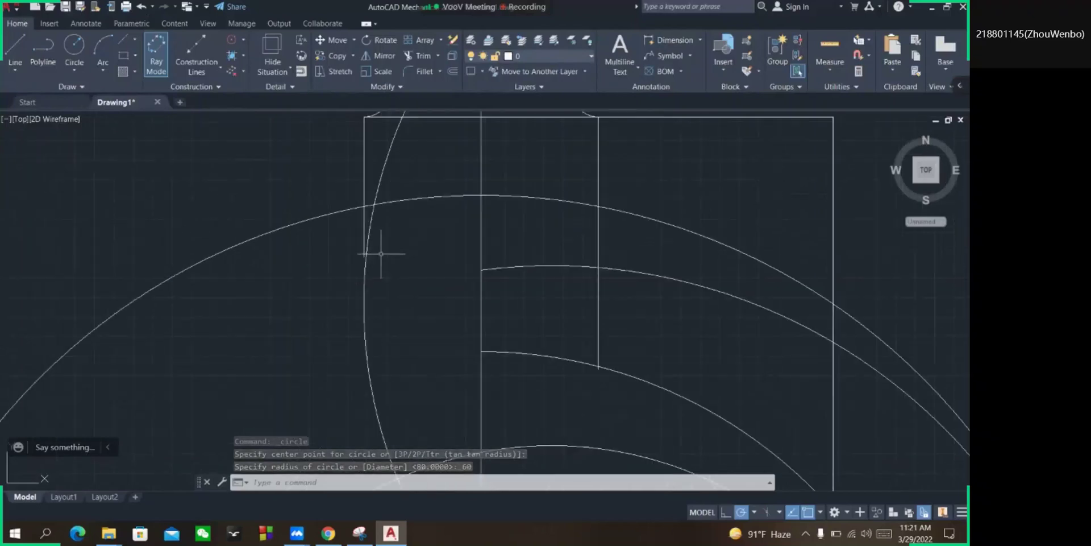
{"action": "scroll", "coordinate": [385, 209], "scroll_direction": "up", "scroll_amount": 2}
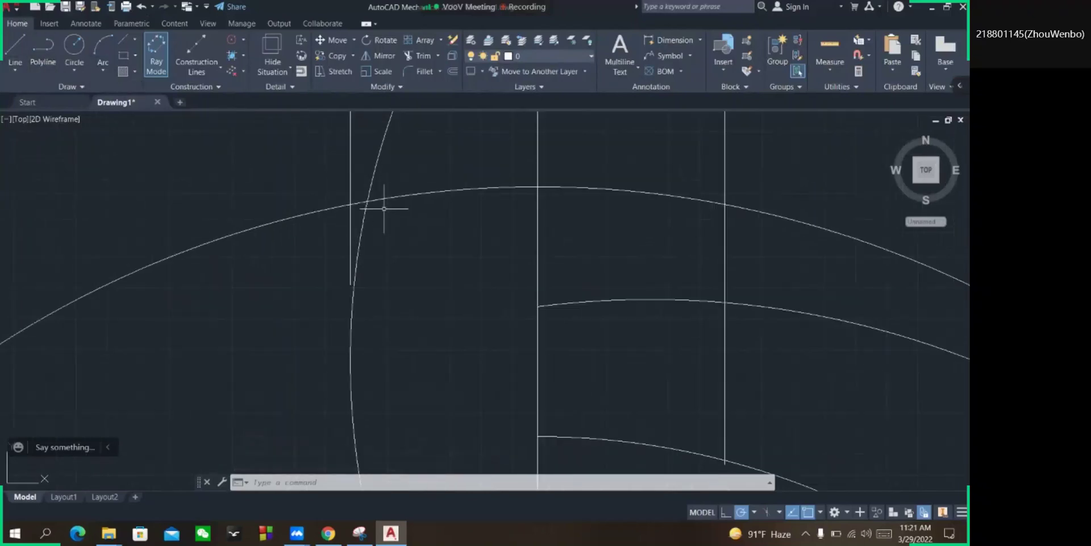
{"action": "left_click", "coordinate": [15, 50]}
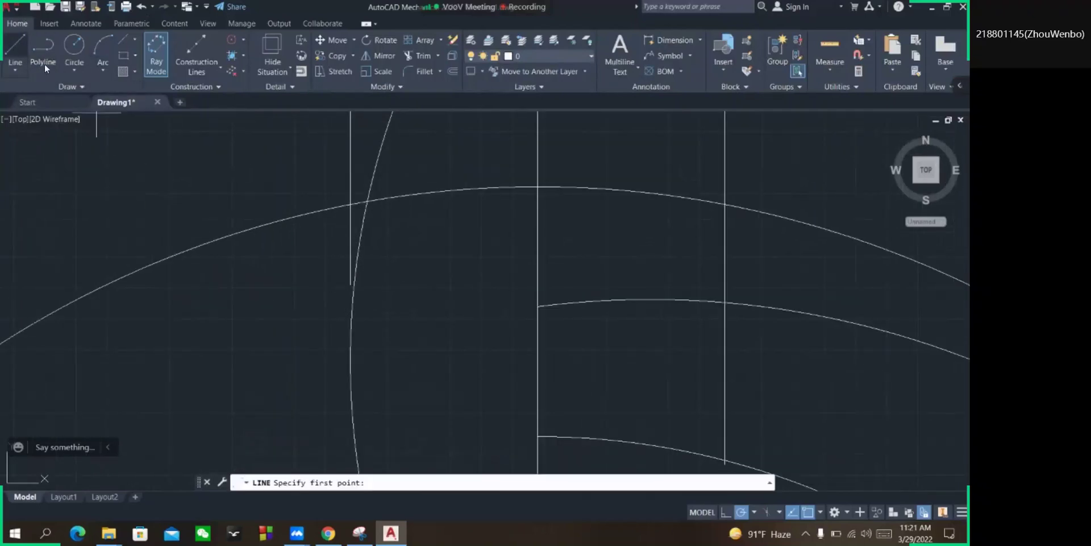
{"action": "left_click", "coordinate": [350, 284]}
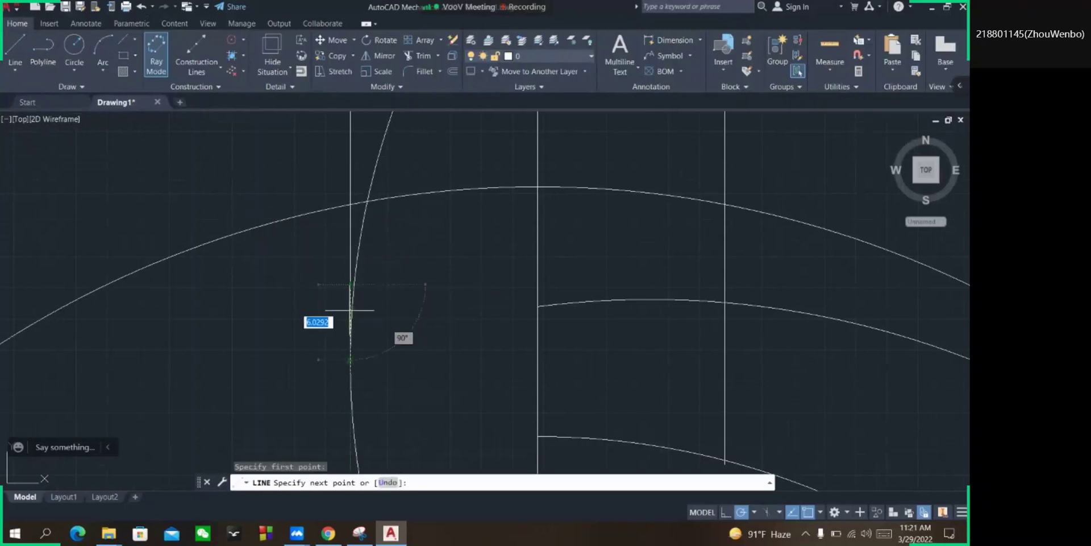
{"action": "left_click", "coordinate": [350, 359]}
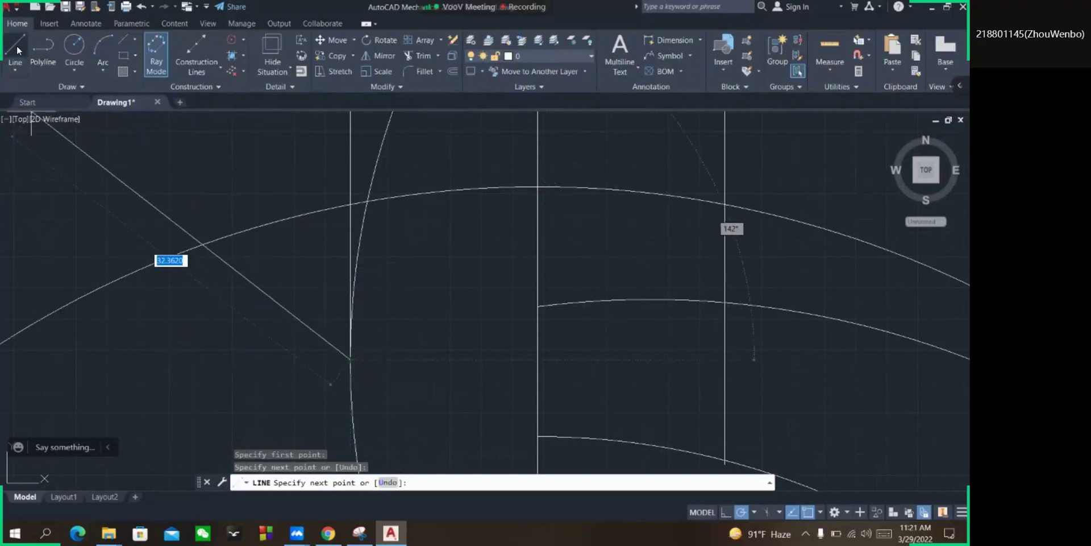
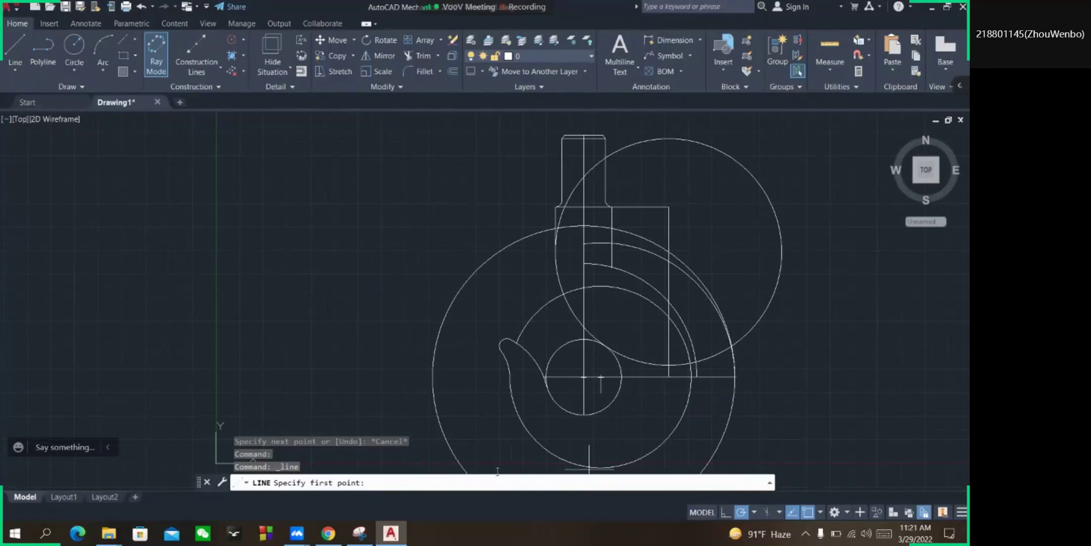
Trim away the outer part of the radius 80 circle and the right-hand part of the radius 60 circle.
{"action": "left_click", "coordinate": [155, 46]}
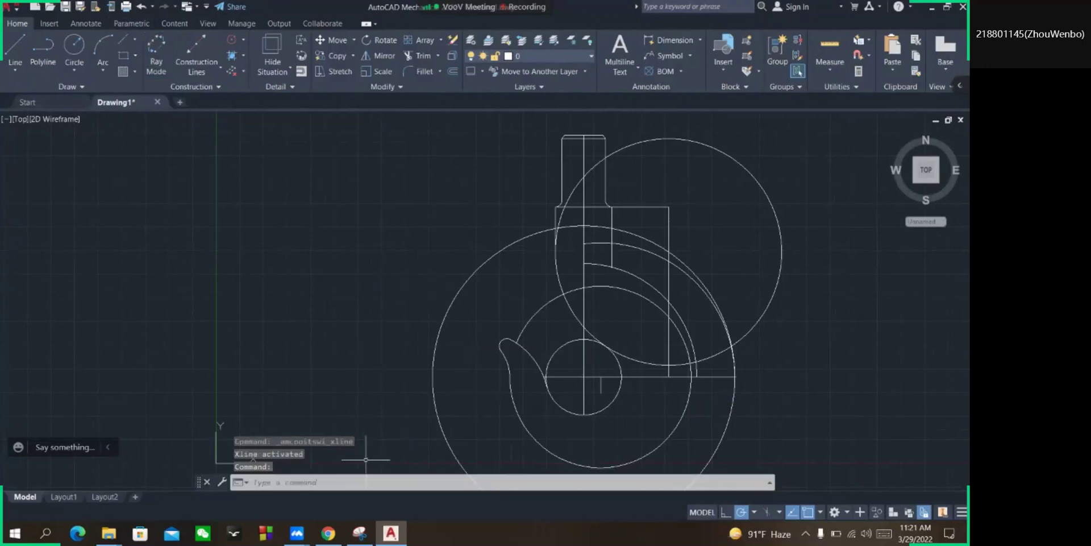
{"action": "type", "text": "tr"}
{"action": "key", "text": "Return"}
{"action": "left_click", "coordinate": [484, 263]}
{"action": "left_click", "coordinate": [693, 149]}
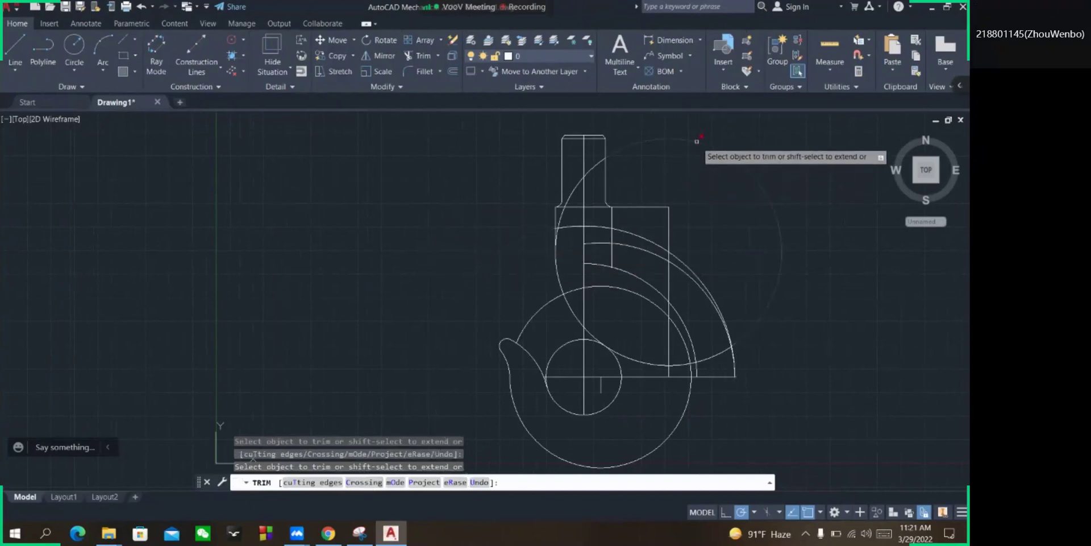
{"action": "left_click", "coordinate": [695, 358]}
{"action": "left_click", "coordinate": [739, 368]}
Trim the Ø40 circle's upper-left arc between the hook tip's inner curve and the radius 60 neck arc.
{"action": "left_click", "coordinate": [621, 349]}
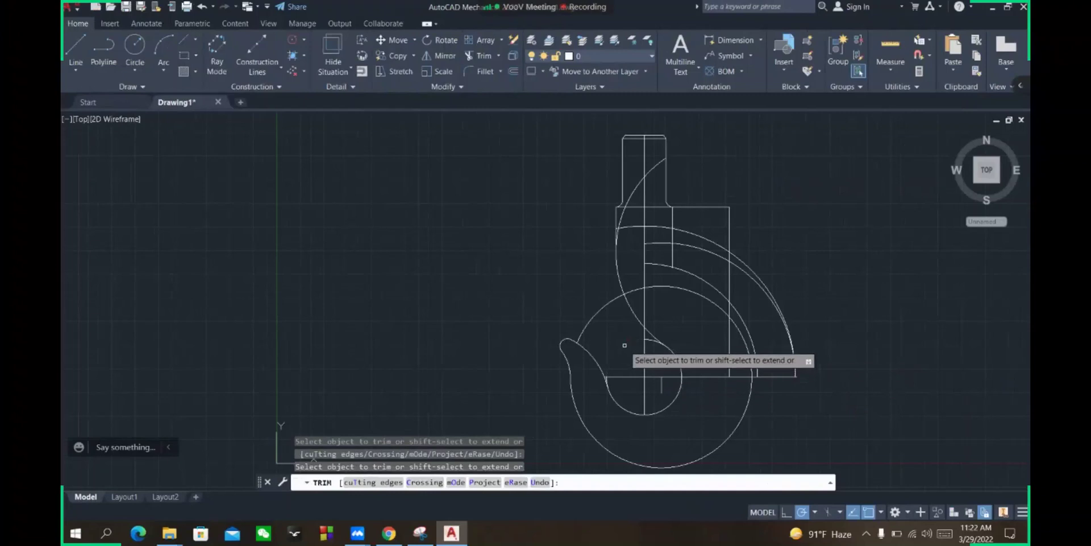
{"action": "scroll", "coordinate": [617, 376], "scroll_direction": "up", "scroll_amount": 4}
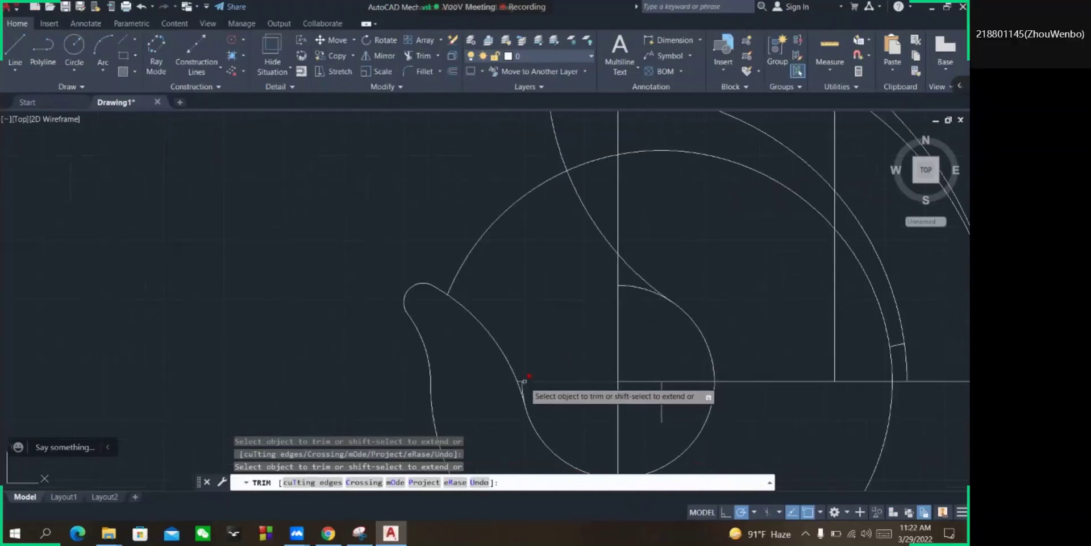
{"action": "left_click", "coordinate": [634, 289]}
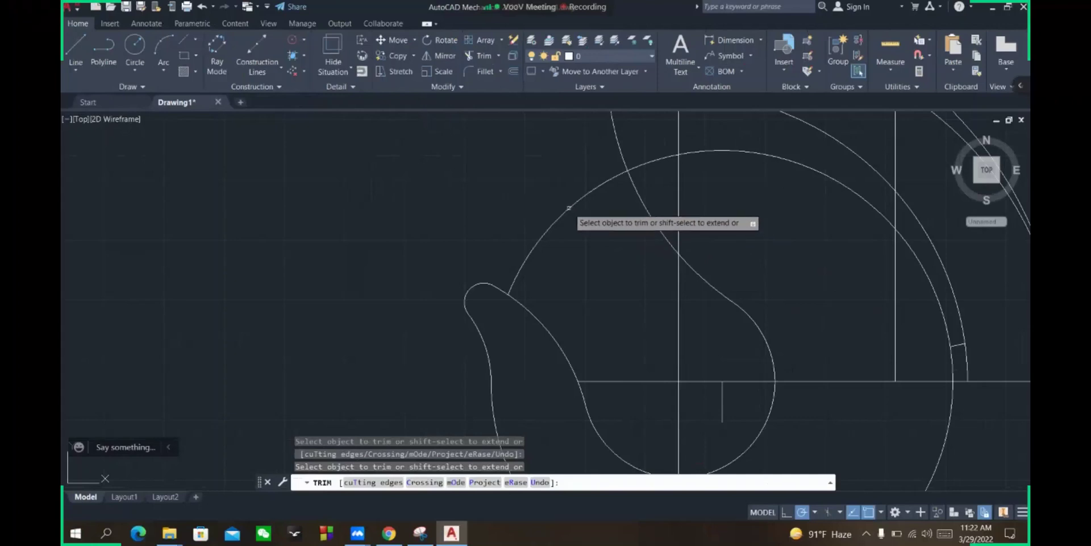
Trim the body circle's arc between the hook tip and the neck, and the radius 60 arc remnants inside the collar and shank.
{"action": "scroll", "coordinate": [694, 221], "scroll_direction": "down", "scroll_amount": 5}
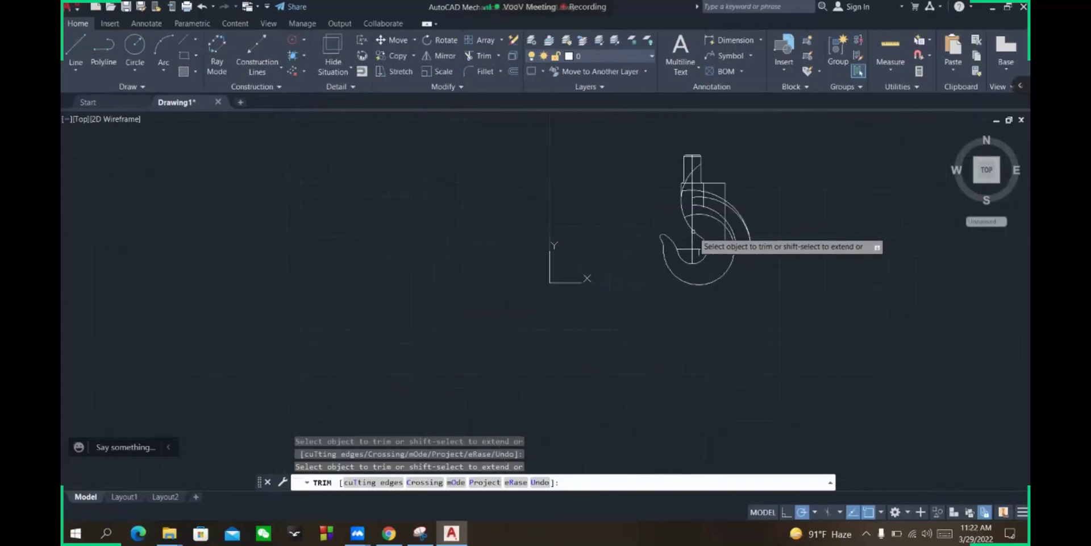
{"action": "scroll", "coordinate": [719, 180], "scroll_direction": "up", "scroll_amount": 5}
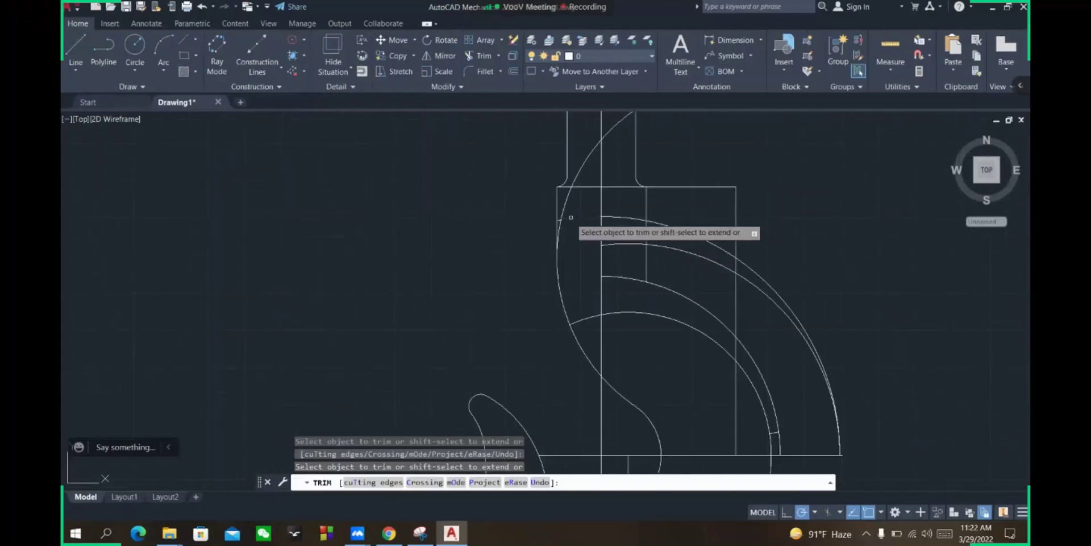
{"action": "scroll", "coordinate": [562, 220], "scroll_direction": "up", "scroll_amount": 4}
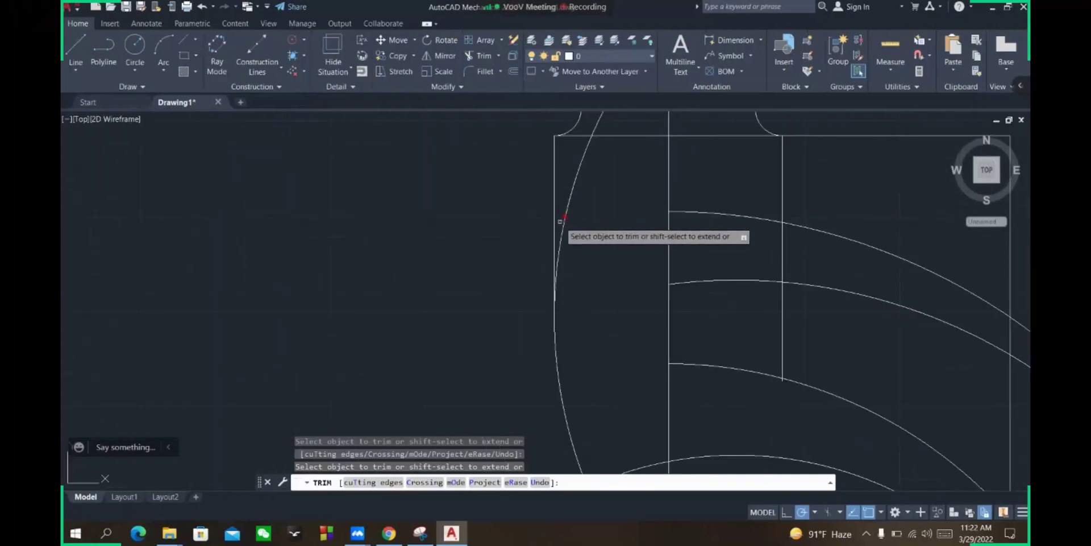
{"action": "scroll", "coordinate": [564, 220], "scroll_direction": "down", "scroll_amount": 3}
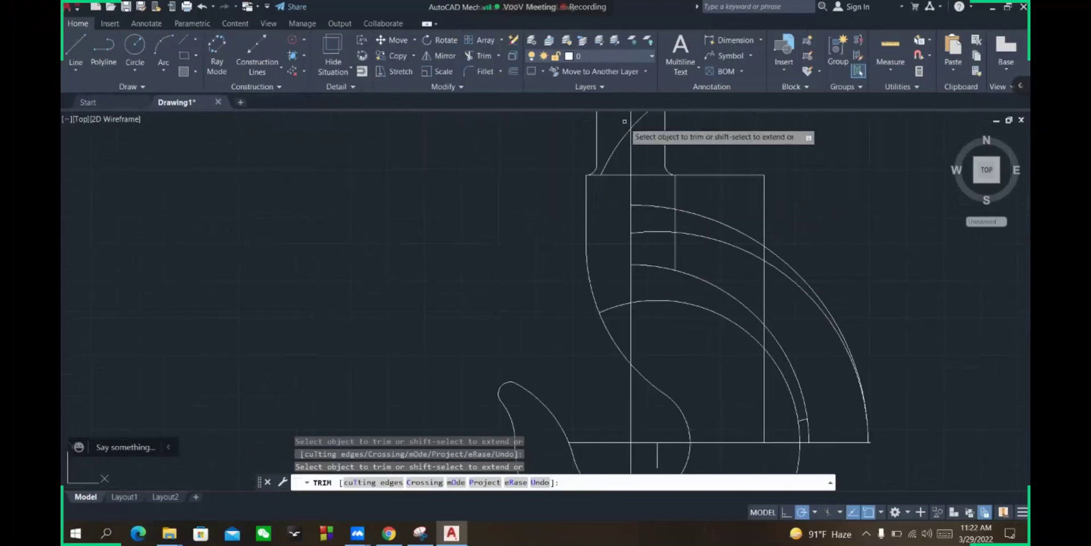
{"action": "scroll", "coordinate": [662, 239], "scroll_direction": "down", "scroll_amount": 10}
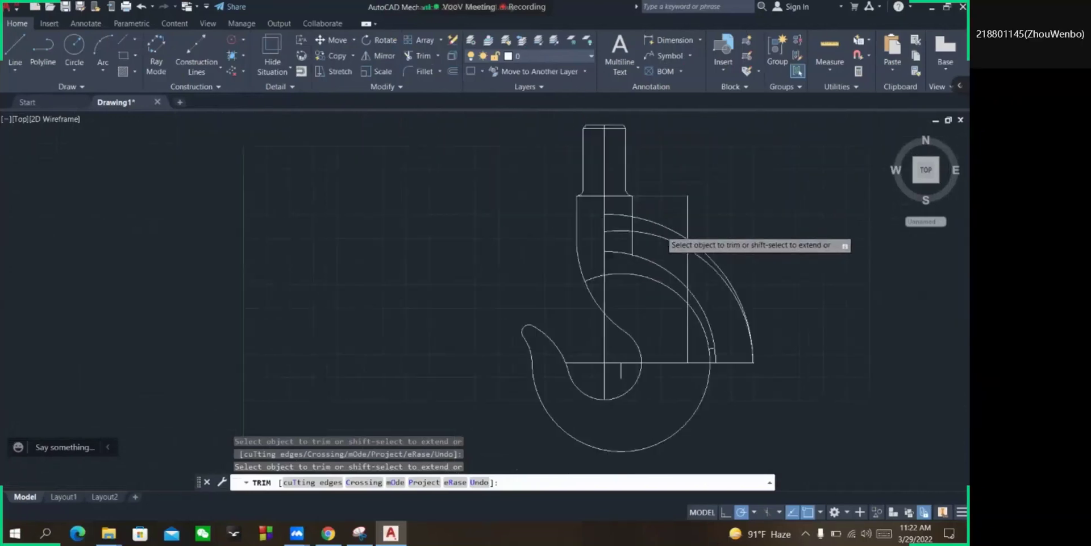
{"action": "scroll", "coordinate": [660, 279], "scroll_direction": "up", "scroll_amount": 12}
{"action": "scroll", "coordinate": [660, 277], "scroll_direction": "down", "scroll_amount": 5}
{"action": "scroll", "coordinate": [689, 208], "scroll_direction": "up", "scroll_amount": 5}
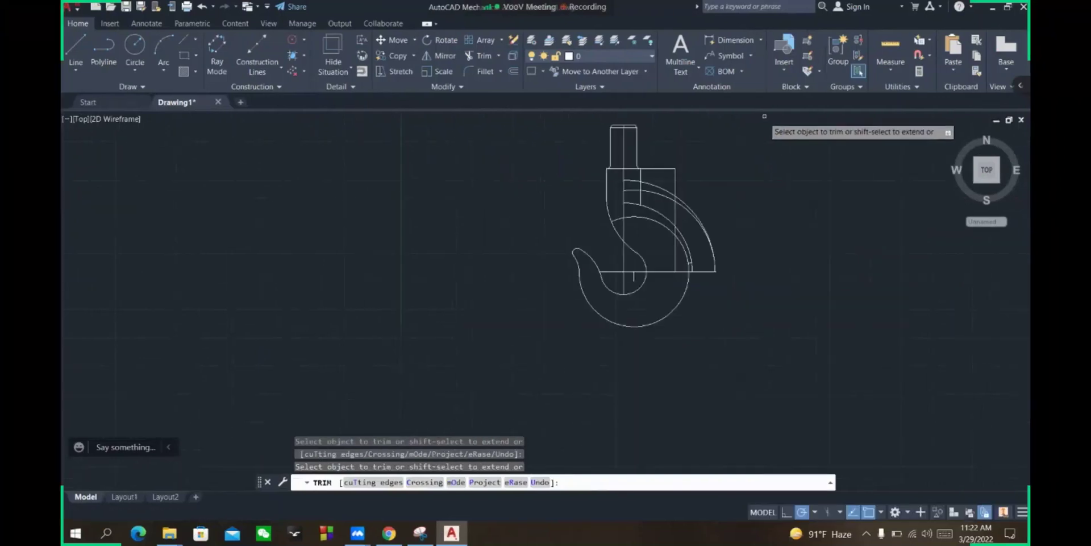
{"action": "scroll", "coordinate": [657, 222], "scroll_direction": "down", "scroll_amount": 2}
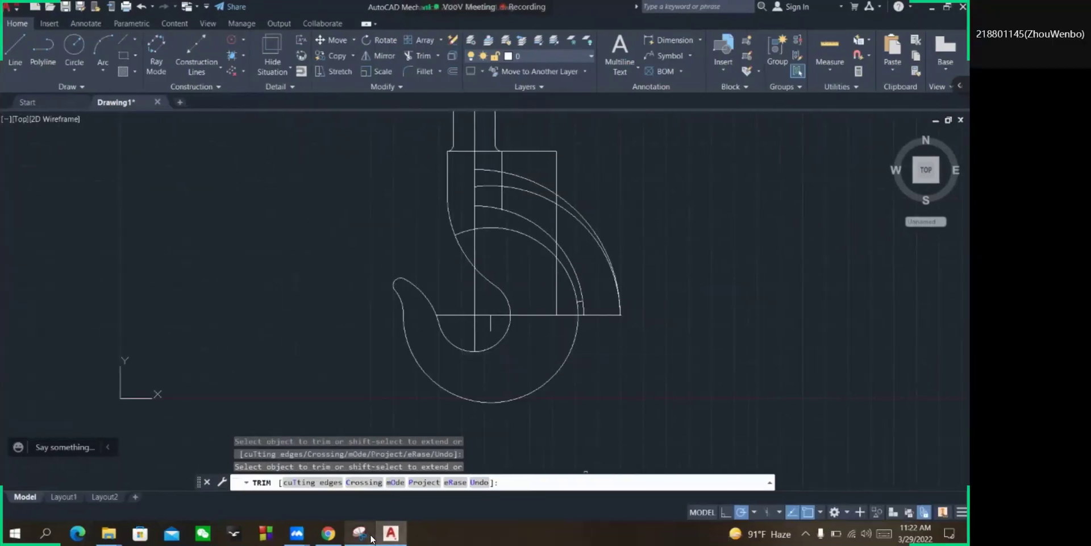
Check the Snipping Tool reference, and in AutoCAD draw a 40 horizontal line from the collar's upper-right corner and a 50 vertical line down from its end.
{"action": "left_click", "coordinate": [370, 534]}
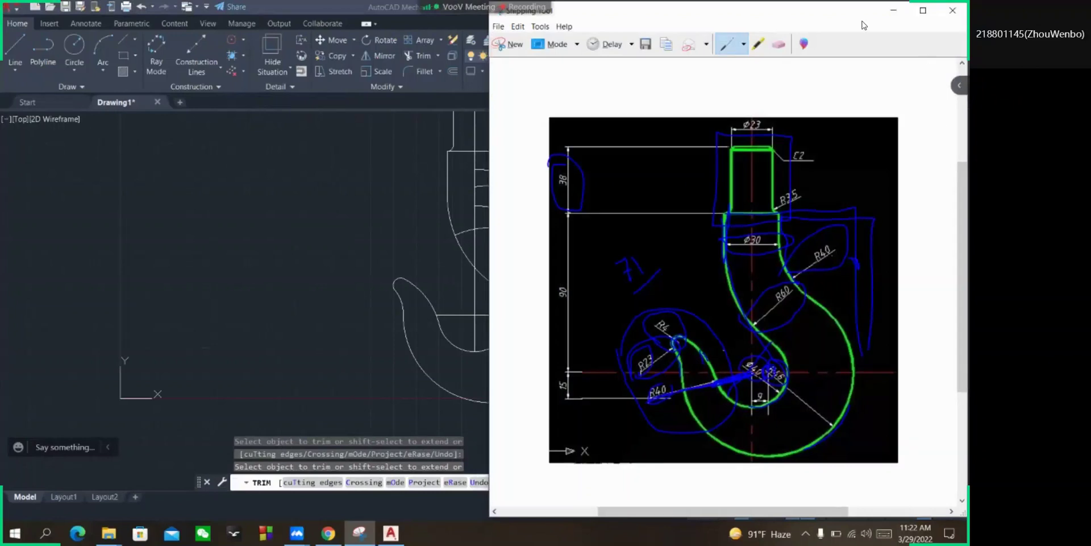
{"action": "left_click", "coordinate": [894, 9]}
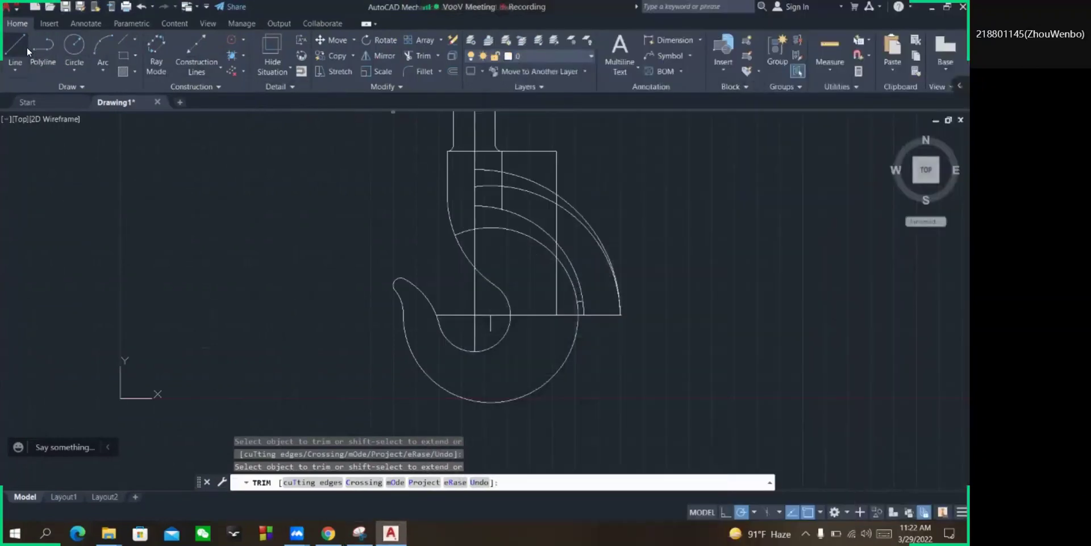
{"action": "type", "text": "l*"}
{"action": "key", "text": "space"}
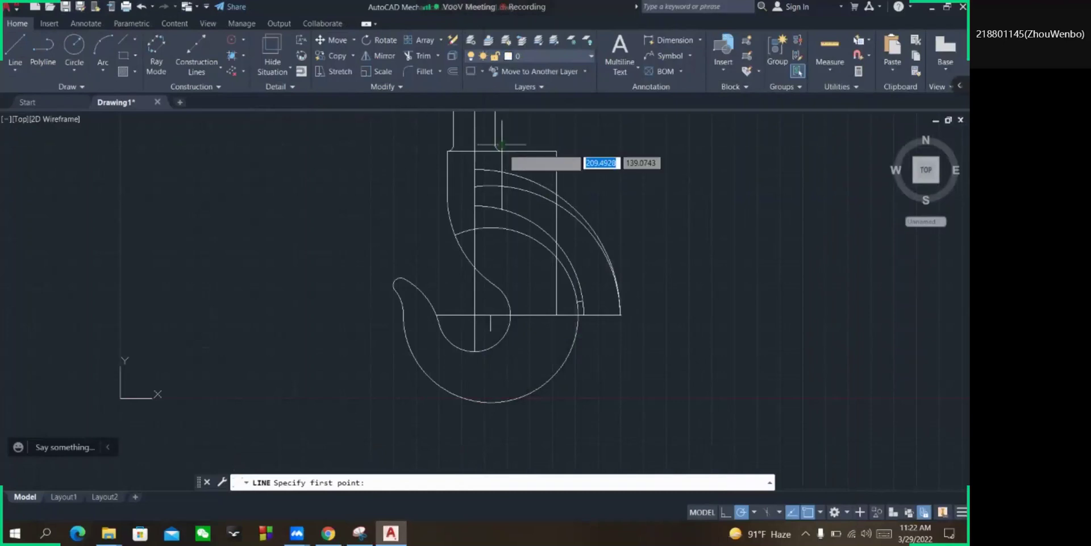
{"action": "left_click", "coordinate": [501, 147]}
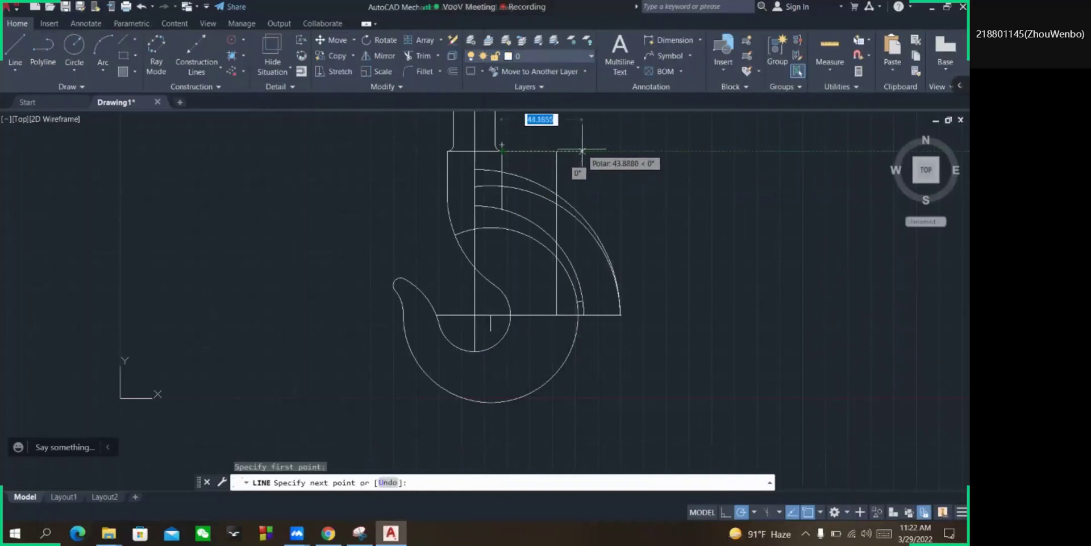
{"action": "type", "text": "40"}
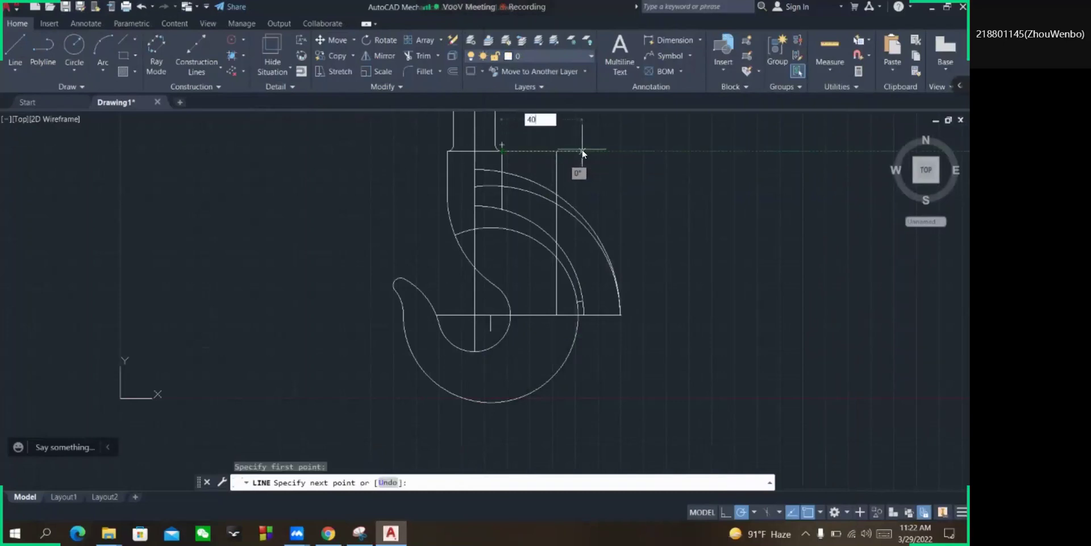
{"action": "key", "text": "Return"}
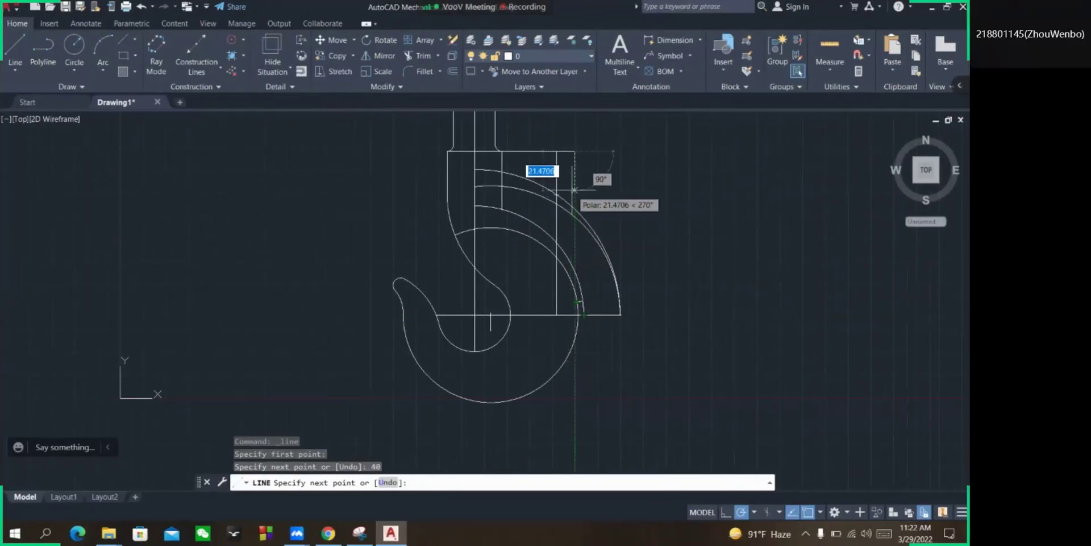
{"action": "type", "text": "0"}
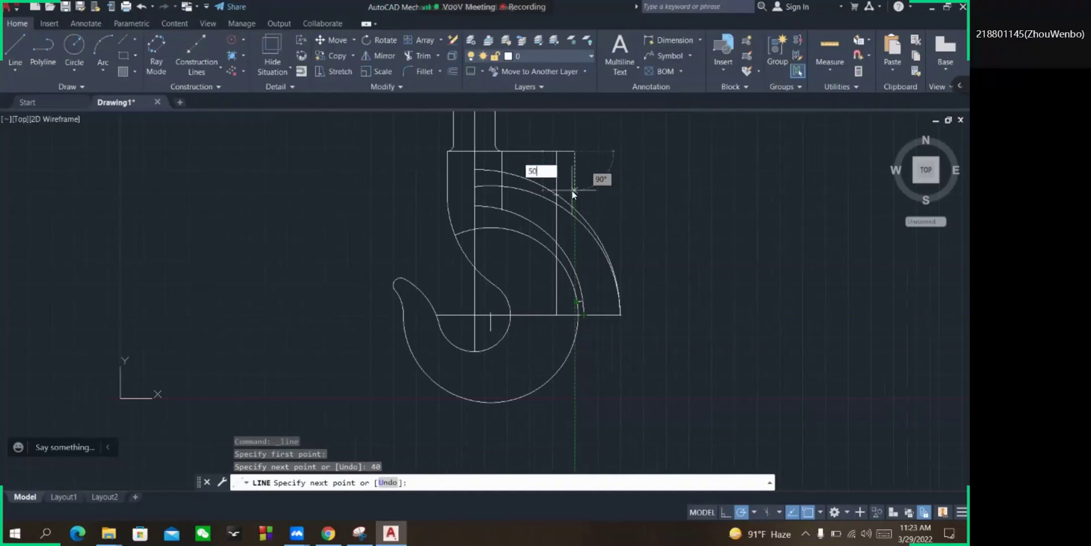
{"action": "key", "text": "Return"}
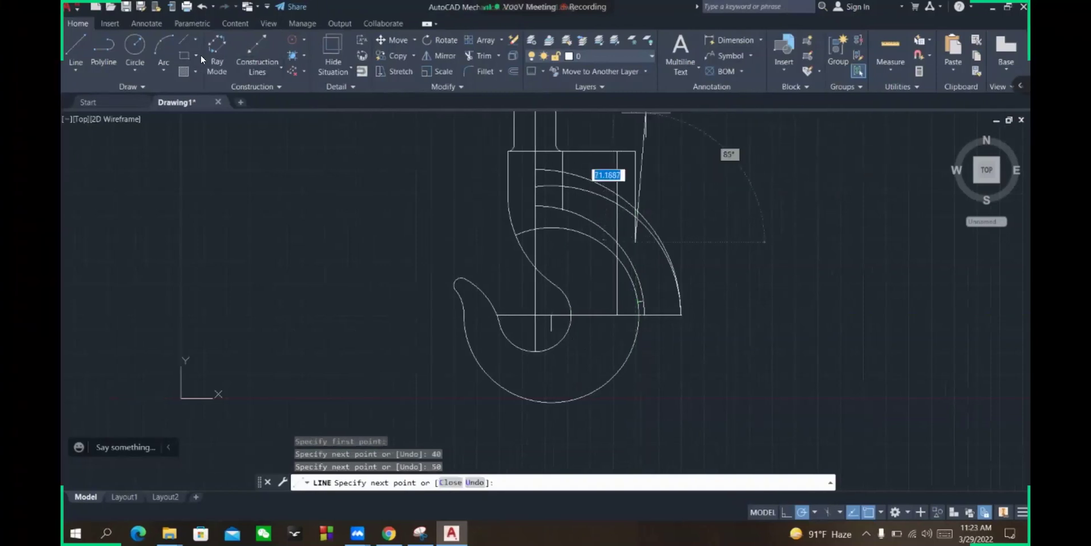
Check the reference in the Snipping Tool, and in AutoCAD draw a circle of radius 88 concentric with the hook's large body circle.
{"action": "left_click", "coordinate": [139, 44]}
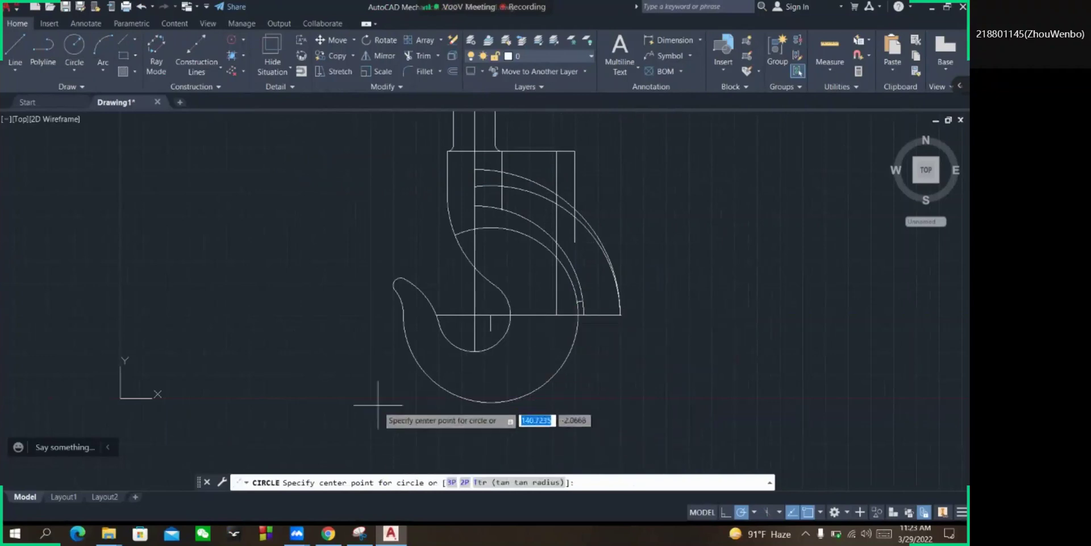
{"action": "left_click", "coordinate": [359, 533]}
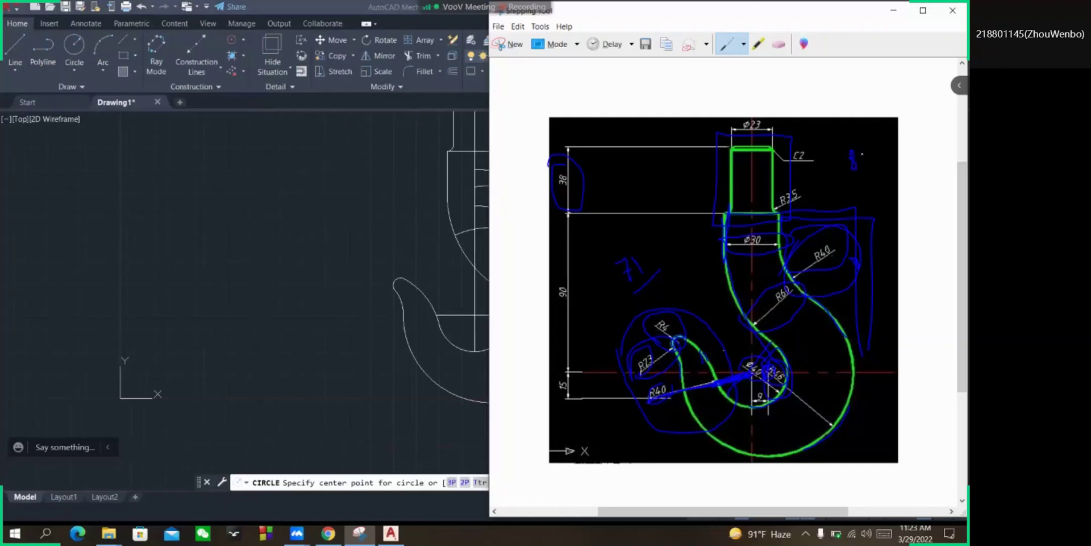
{"action": "left_click", "coordinate": [895, 10]}
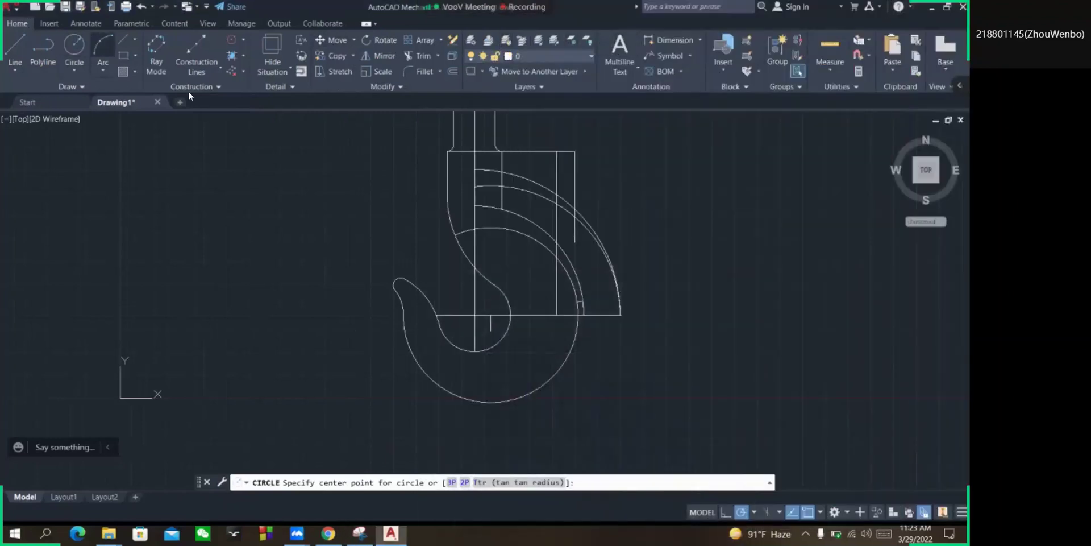
{"action": "left_click", "coordinate": [490, 314]}
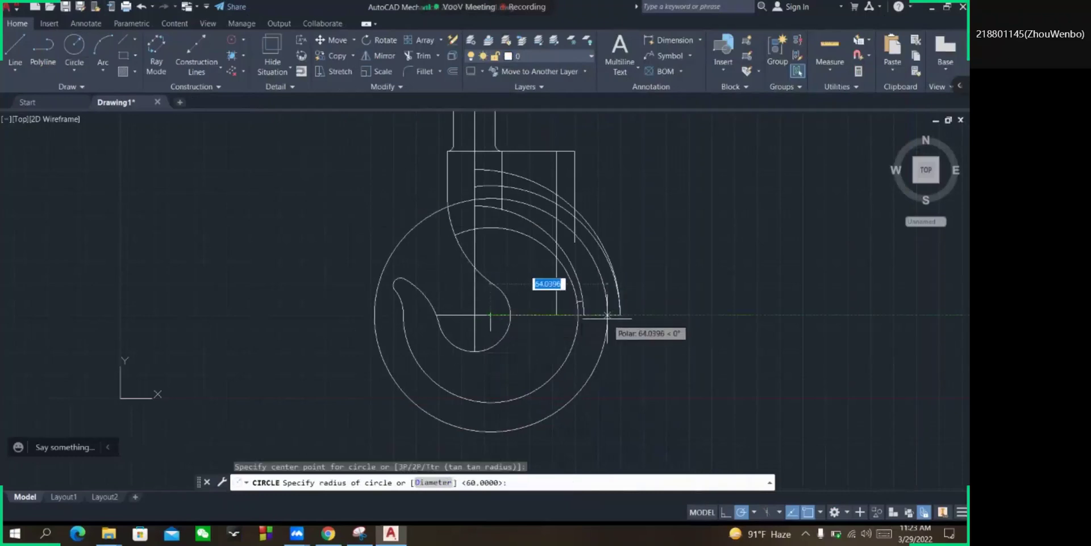
{"action": "type", "text": "8"}
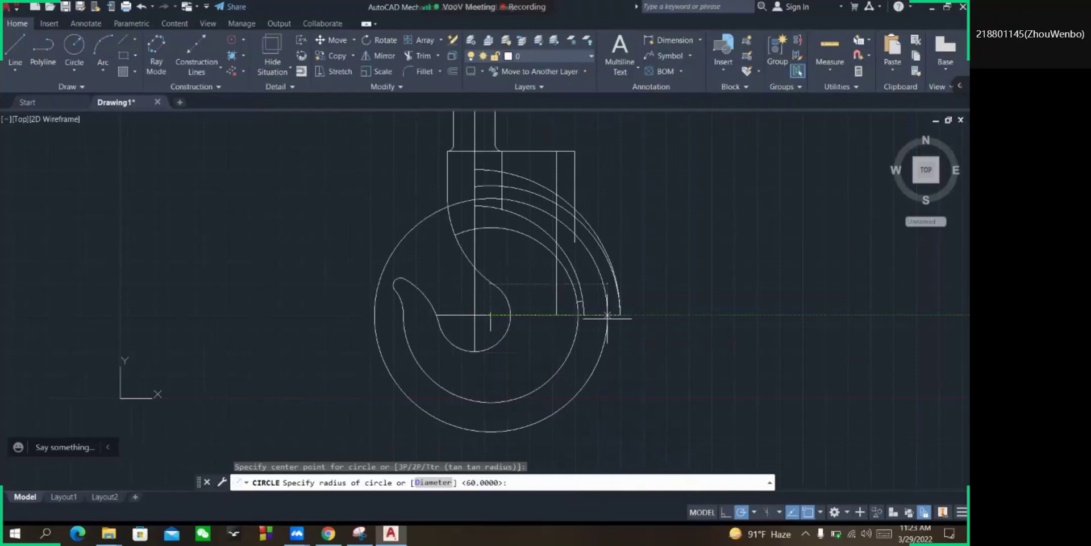
{"action": "type", "text": "8"}
{"action": "key", "text": "Return"}
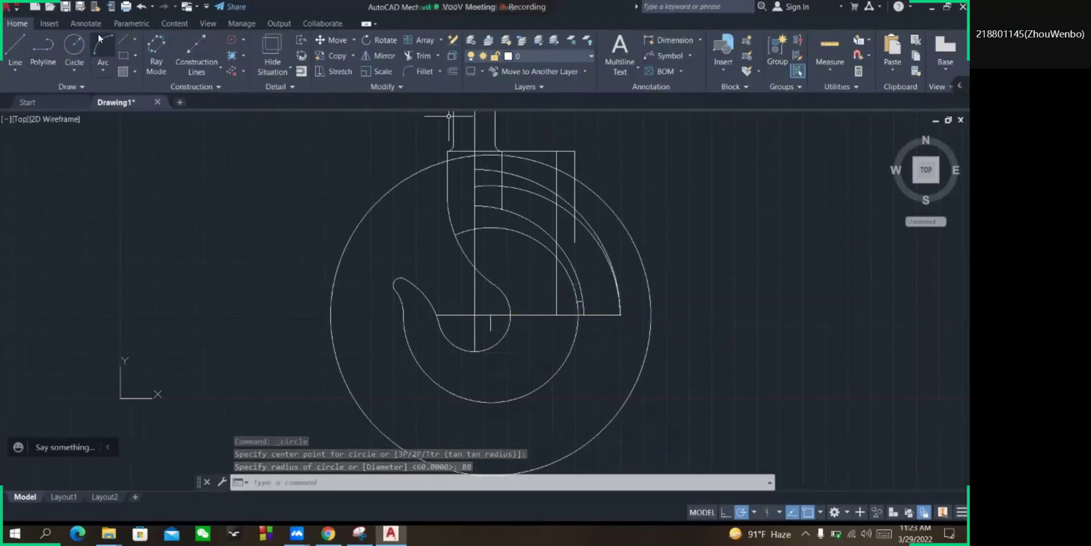
Draw a circle of radius 40 centred where the radius 88 circle crosses the new 50 vertical line.
{"action": "left_click", "coordinate": [78, 45]}
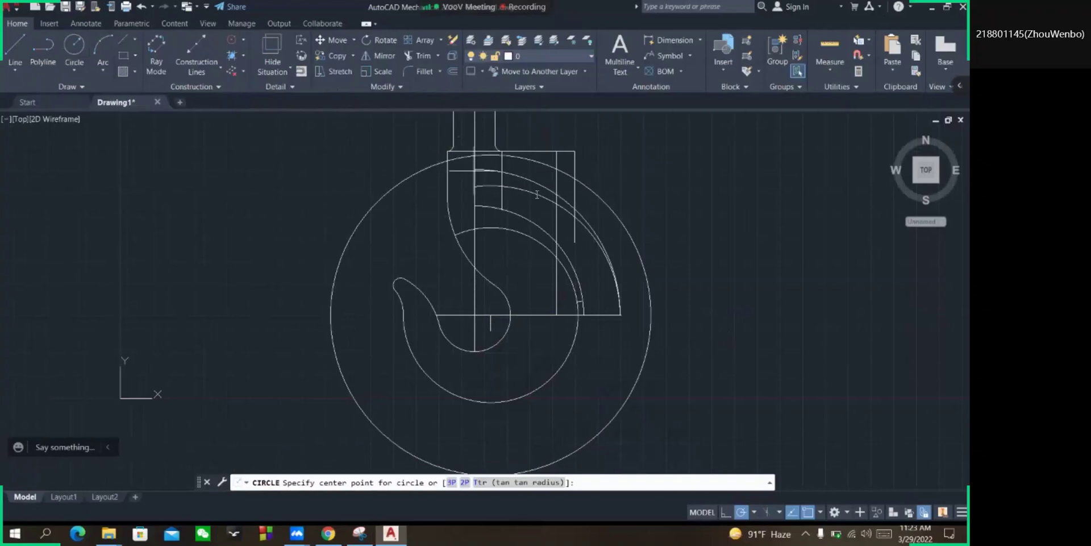
{"action": "left_click", "coordinate": [575, 178]}
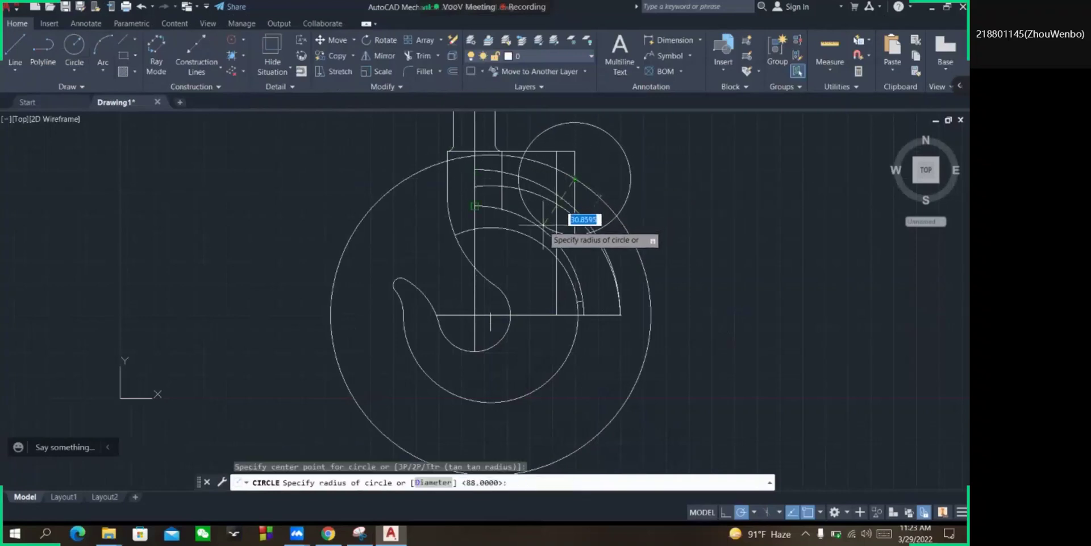
{"action": "type", "text": "4"}
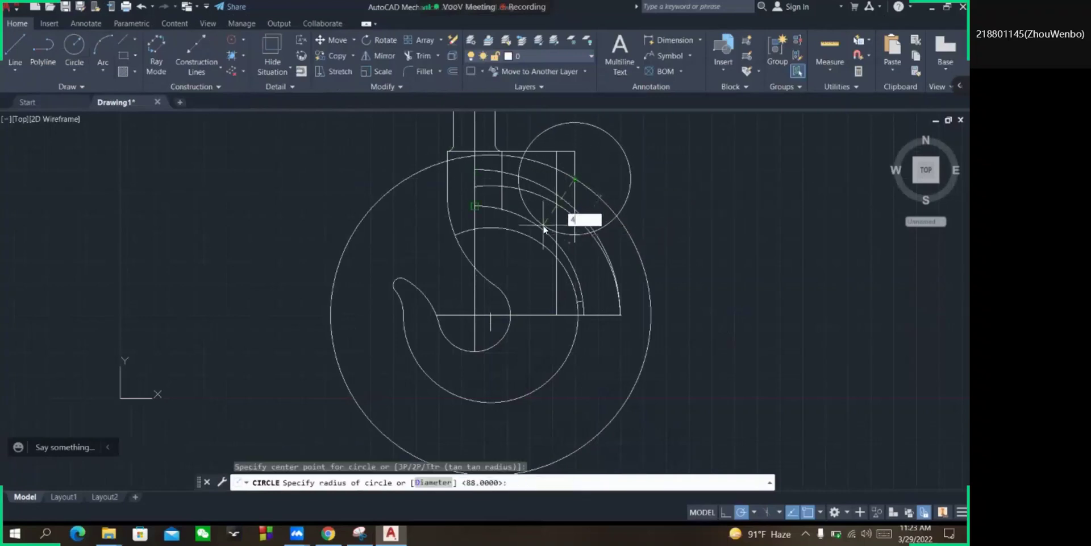
{"action": "type", "text": "0"}
{"action": "key", "text": "Return"}
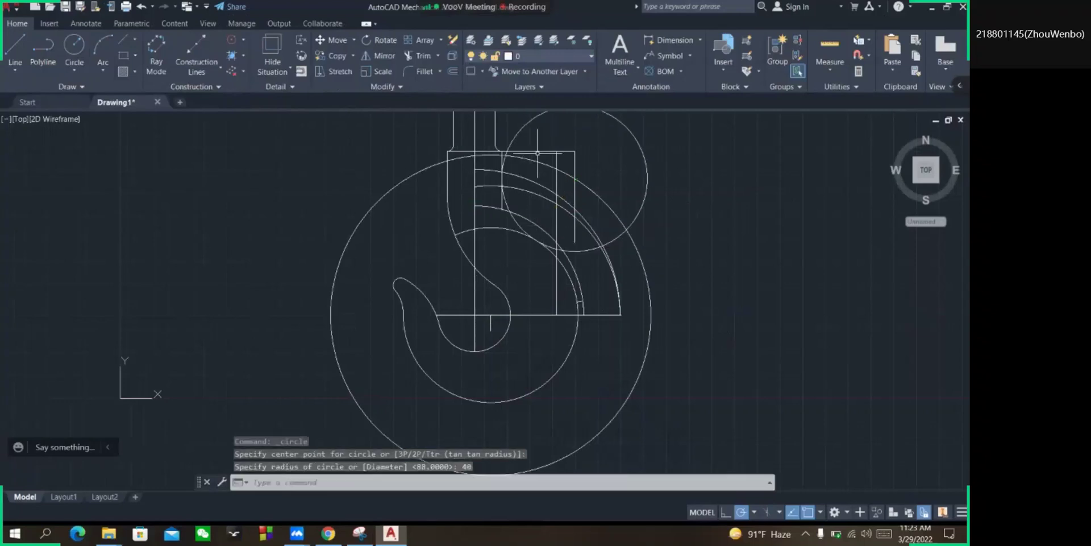
Trim the radius 88 circle, the radius 40 circle's outer part, the 40 and 50 construction lines, and the arc remnants outside the hook body.
{"action": "scroll", "coordinate": [604, 219], "scroll_direction": "down", "scroll_amount": 2}
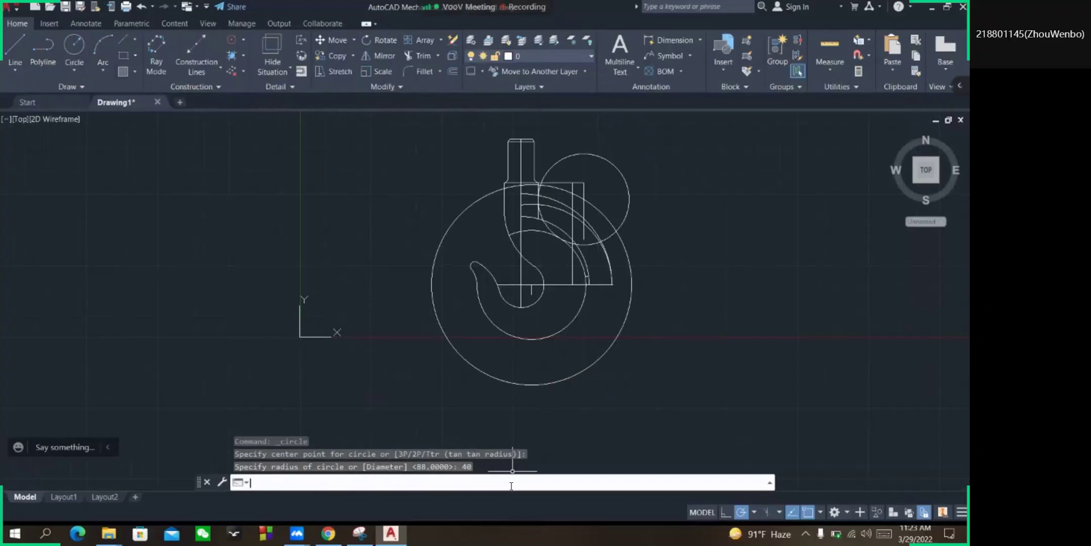
{"action": "type", "text": "tr"}
{"action": "key", "text": "Return"}
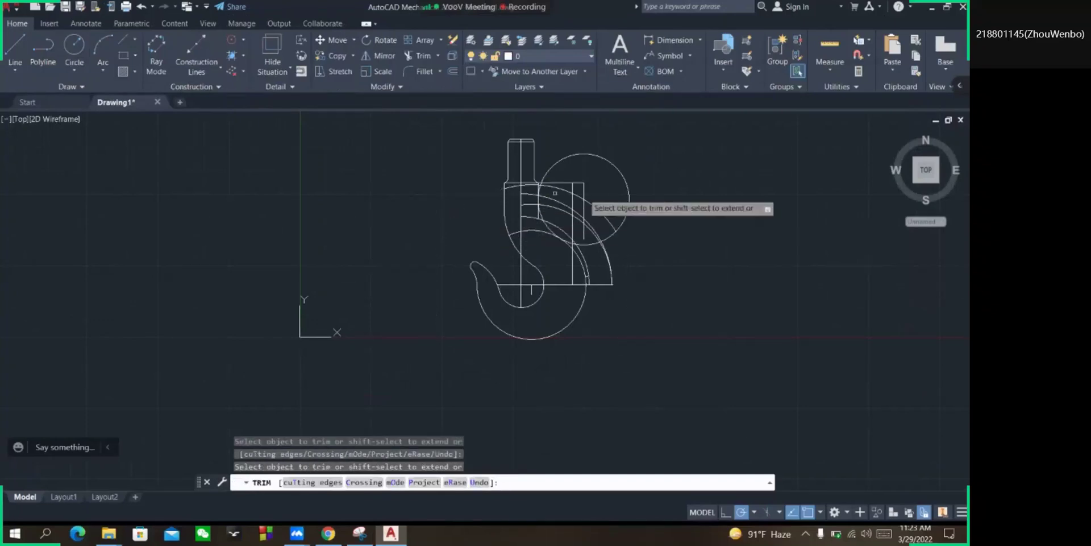
{"action": "scroll", "coordinate": [620, 182], "scroll_direction": "up", "scroll_amount": 4}
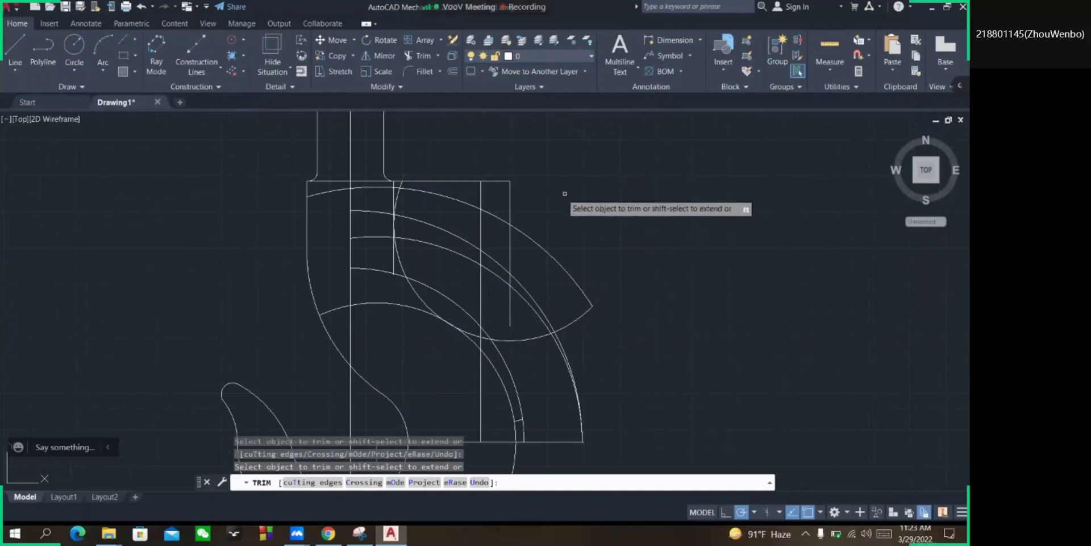
{"action": "left_click_drag", "start_coordinate": [536, 212], "coordinate": [463, 178]}
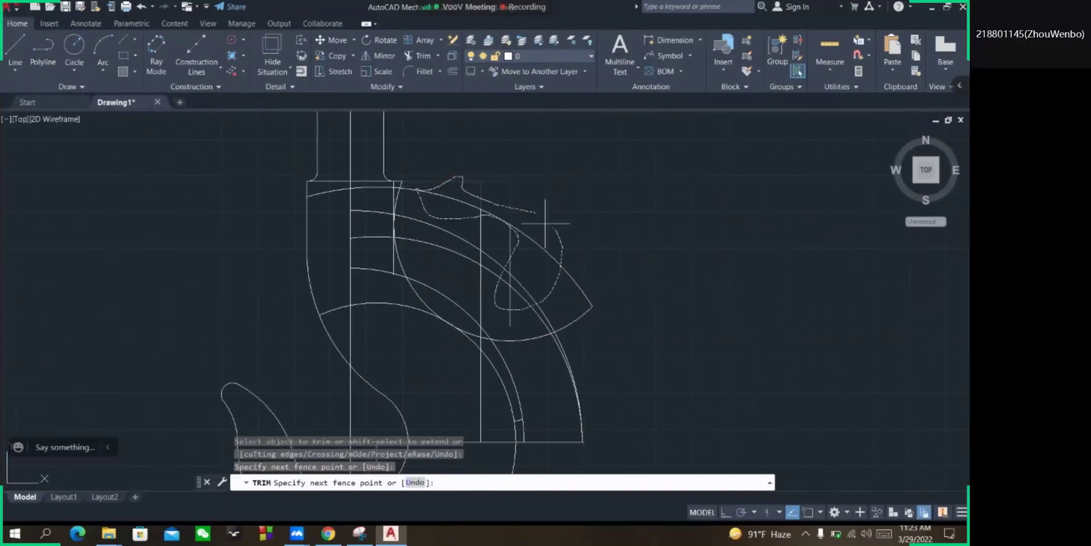
{"action": "left_click_drag", "start_coordinate": [578, 407], "coordinate": [579, 405]}
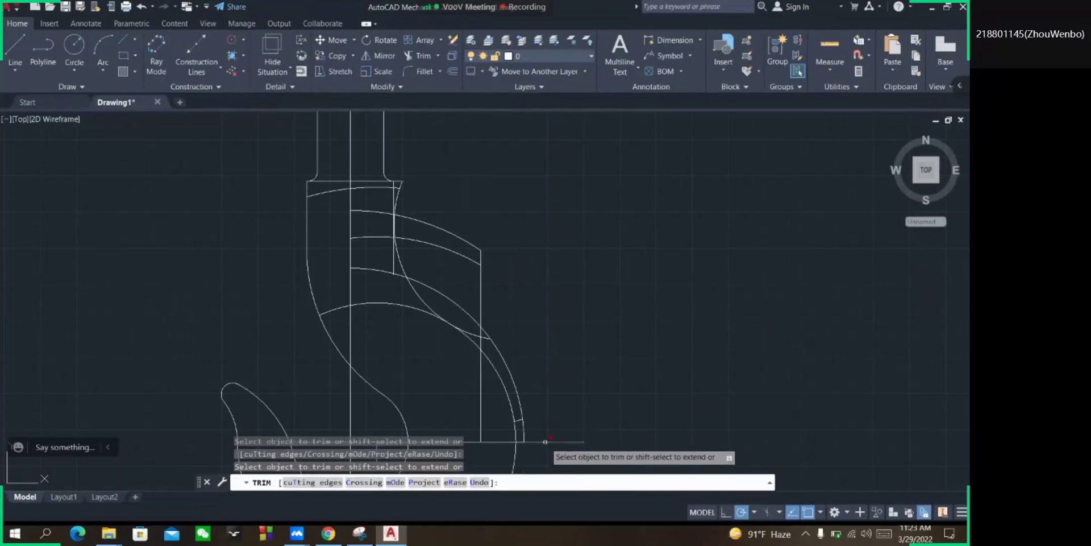
{"action": "left_click", "coordinate": [524, 434]}
{"action": "left_click", "coordinate": [519, 417]}
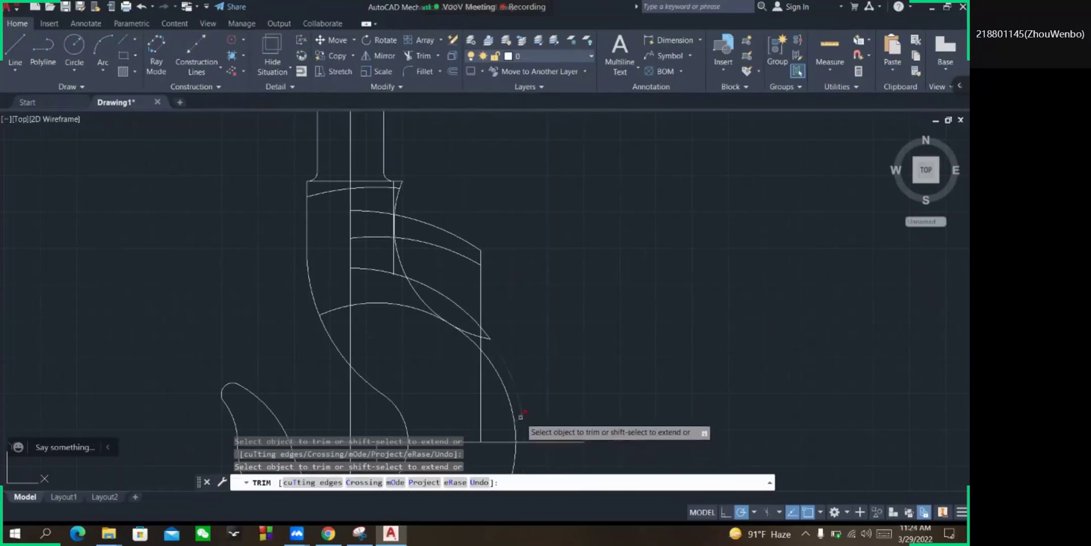
Trim the horizontal line across the hook body, the vertical construction line above it, and the concentric arcs beyond the radius 40 neck curve.
{"action": "left_click", "coordinate": [521, 441]}
{"action": "left_click", "coordinate": [493, 449]}
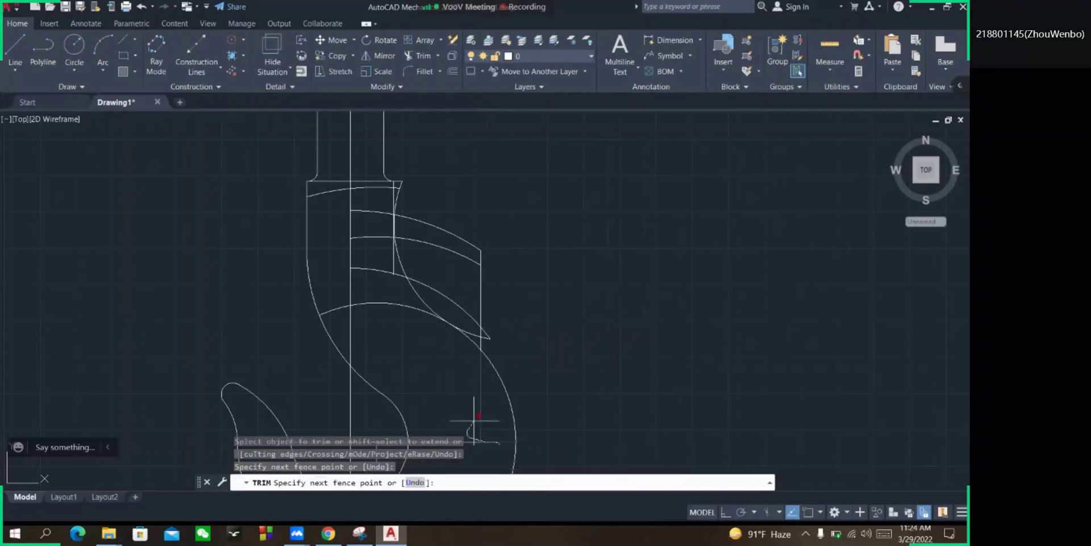
{"action": "left_click", "coordinate": [481, 334]}
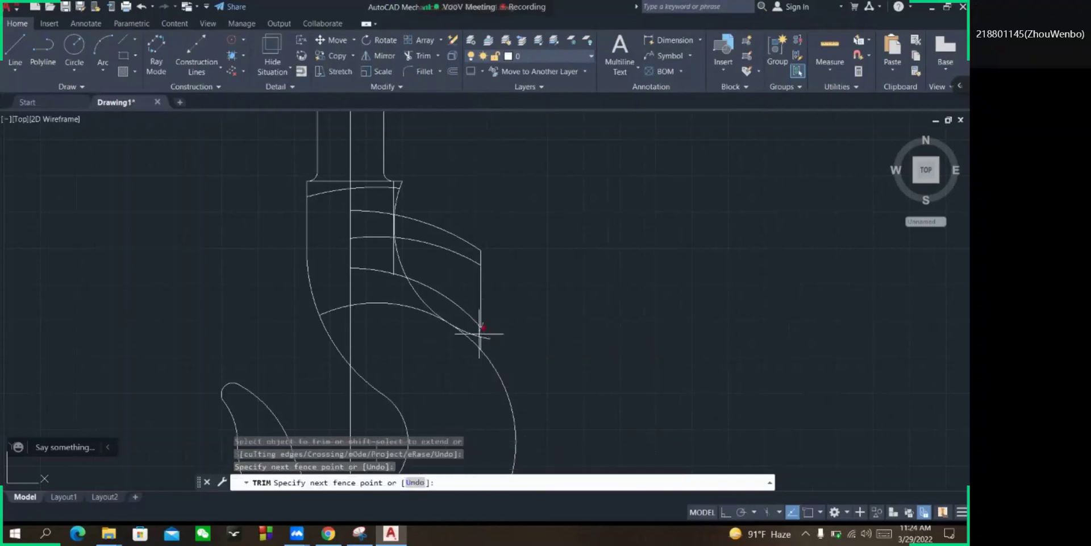
{"action": "key", "text": "Return"}
{"action": "left_click", "coordinate": [458, 291]}
{"action": "key", "text": "Return"}
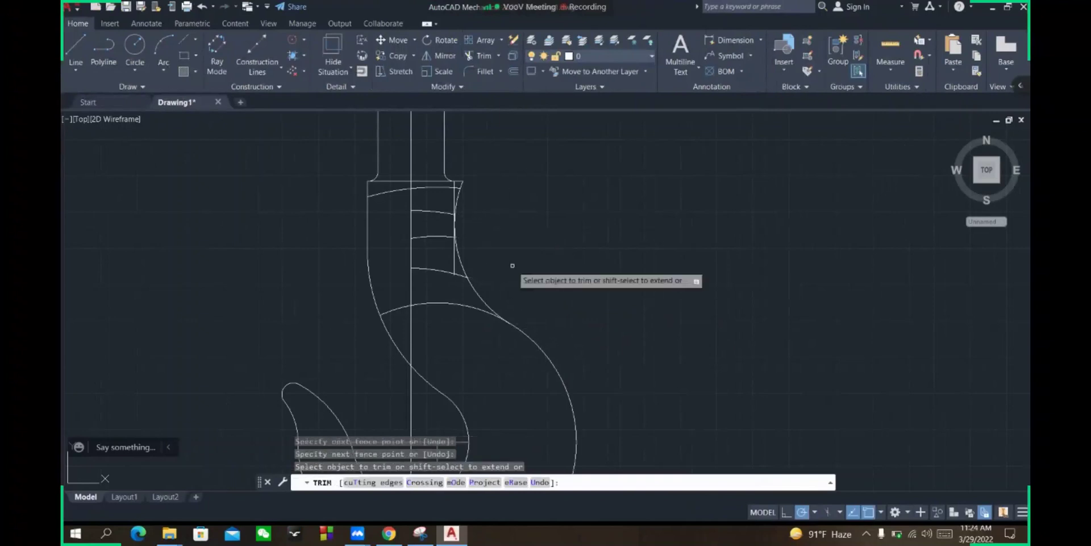
Trim the overhang at the collar's upper-right corner and the leftover arcs and vertical line remnants inside the neck.
{"action": "left_click", "coordinate": [460, 182]}
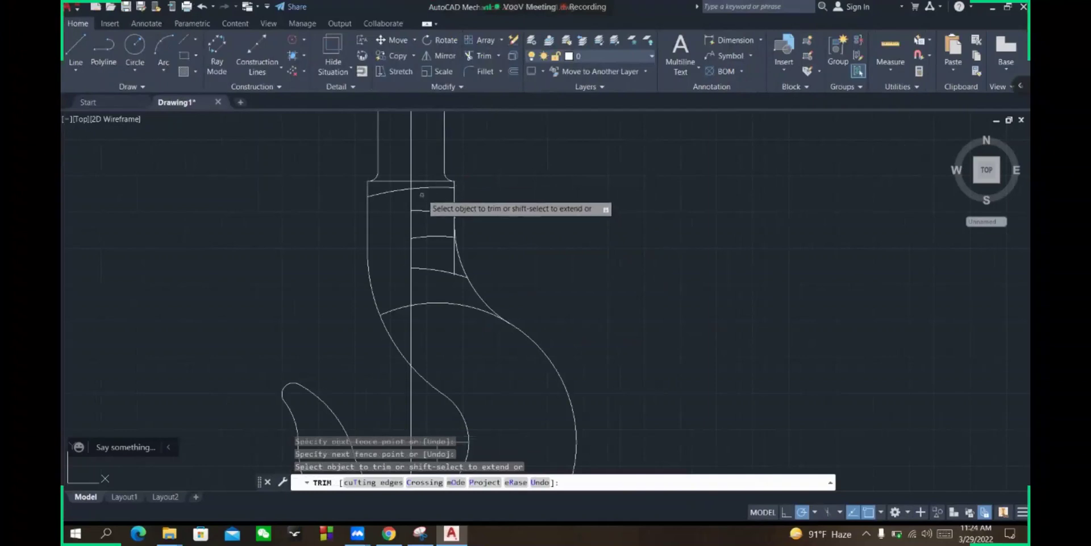
{"action": "key", "text": "Return"}
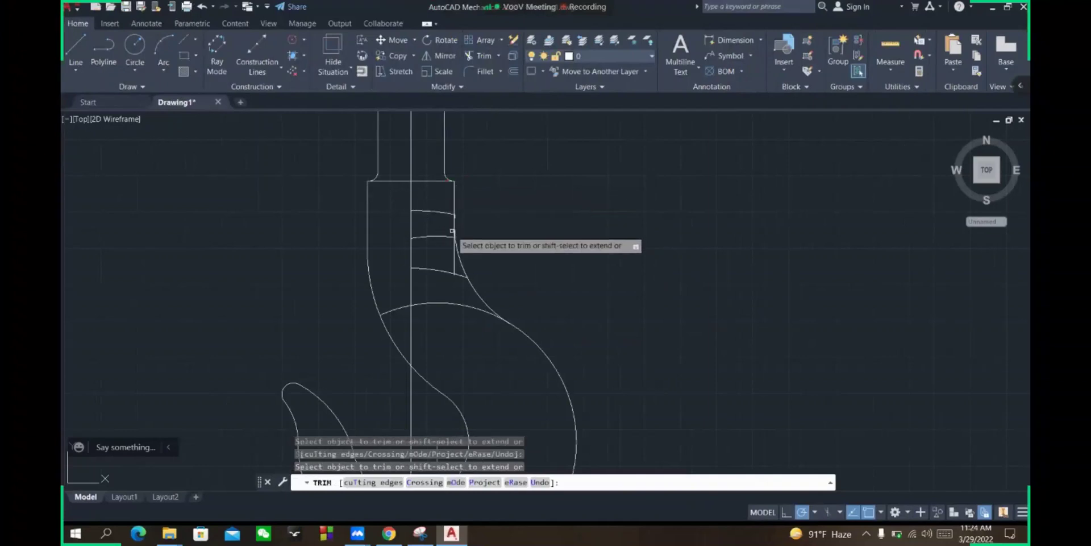
{"action": "left_click", "coordinate": [439, 205]}
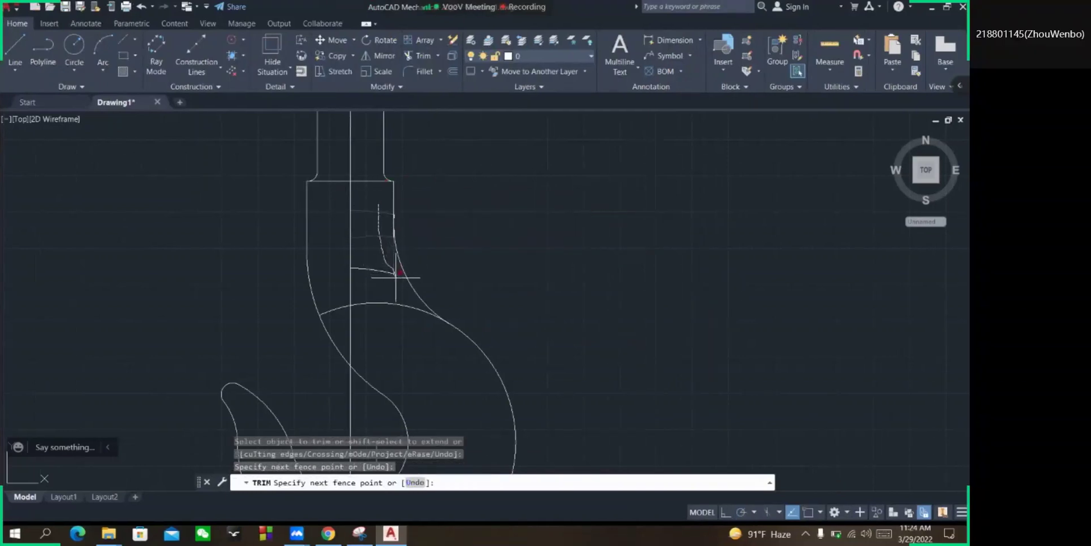
{"action": "left_click", "coordinate": [380, 276]}
{"action": "key", "text": "Return"}
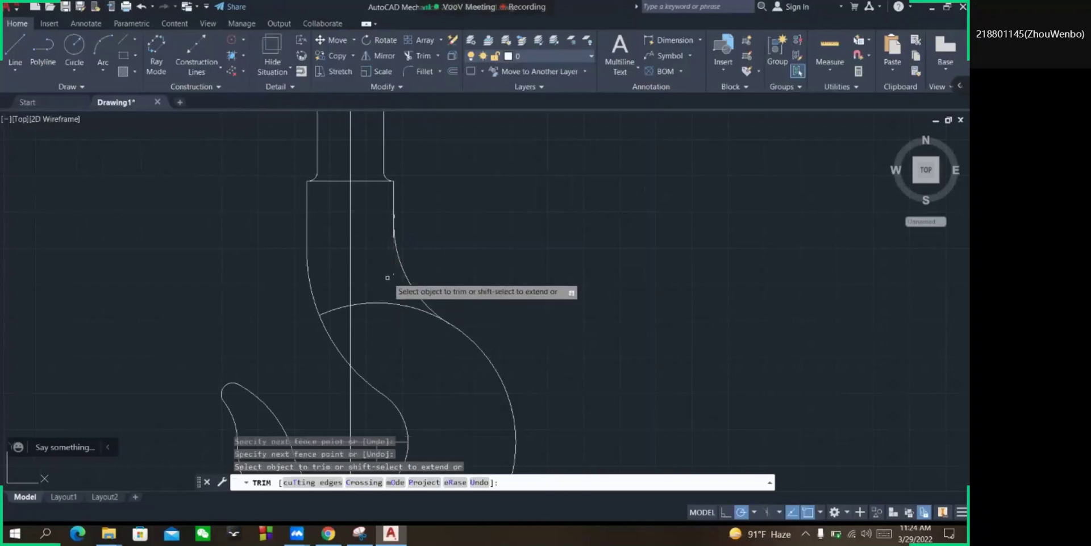
{"action": "left_click", "coordinate": [391, 271]}
{"action": "left_click", "coordinate": [390, 316]}
{"action": "key", "text": "Return"}
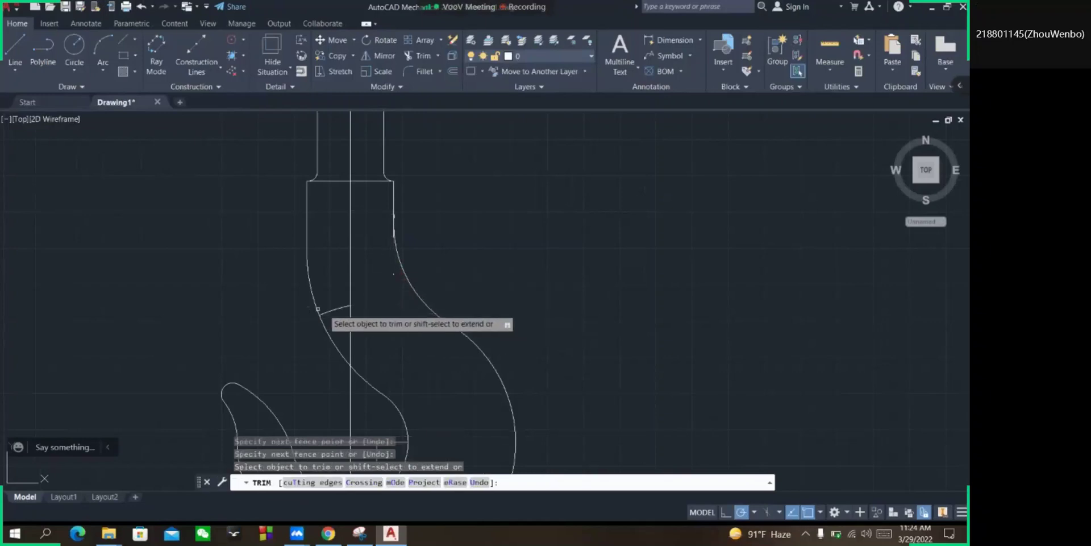
Check the junction of the neck's straight edge and radius 40 curve, and trim the vertical centre line inside the neck.
{"action": "scroll", "coordinate": [378, 248], "scroll_direction": "up", "scroll_amount": 3}
{"action": "scroll", "coordinate": [406, 225], "scroll_direction": "up", "scroll_amount": 4}
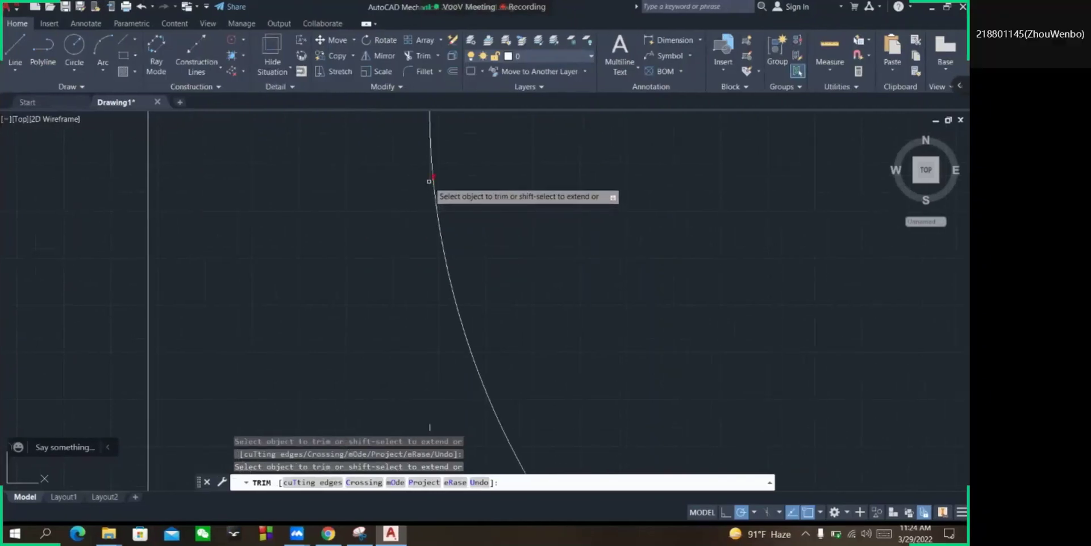
{"action": "scroll", "coordinate": [435, 204], "scroll_direction": "down", "scroll_amount": 2}
{"action": "scroll", "coordinate": [481, 150], "scroll_direction": "up", "scroll_amount": 3}
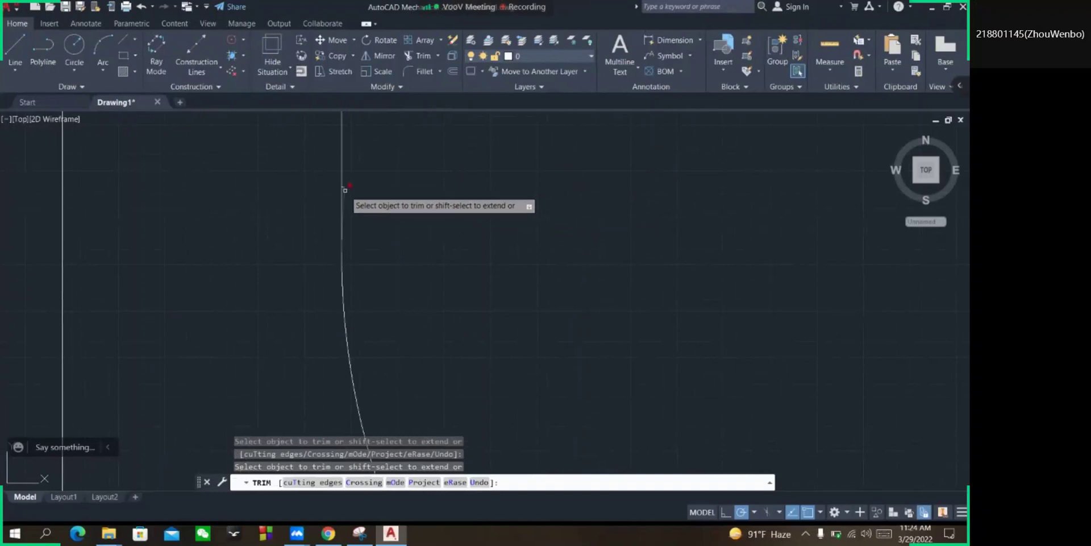
{"action": "scroll", "coordinate": [346, 284], "scroll_direction": "down", "scroll_amount": 1}
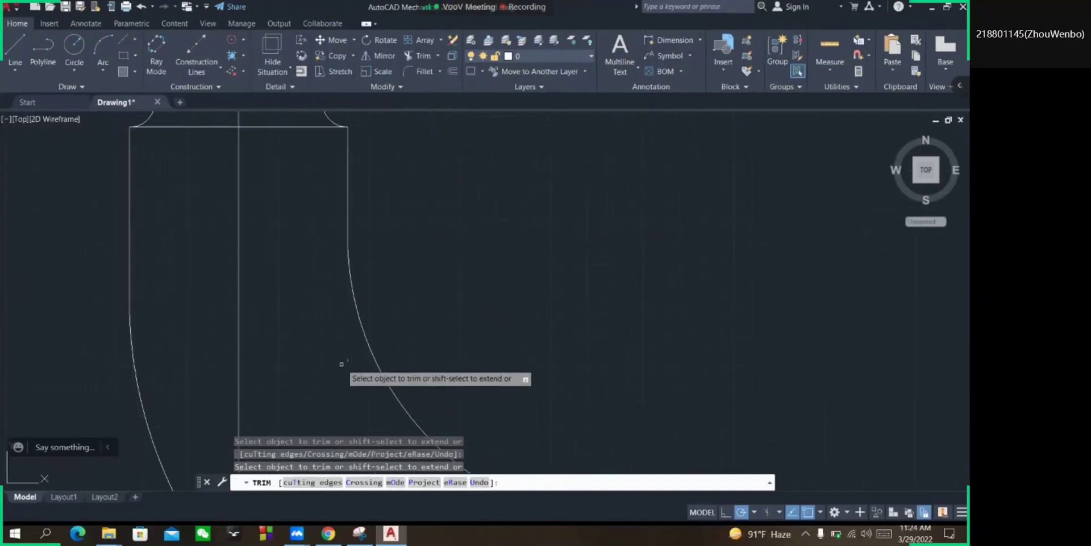
{"action": "scroll", "coordinate": [476, 284], "scroll_direction": "down", "scroll_amount": 2}
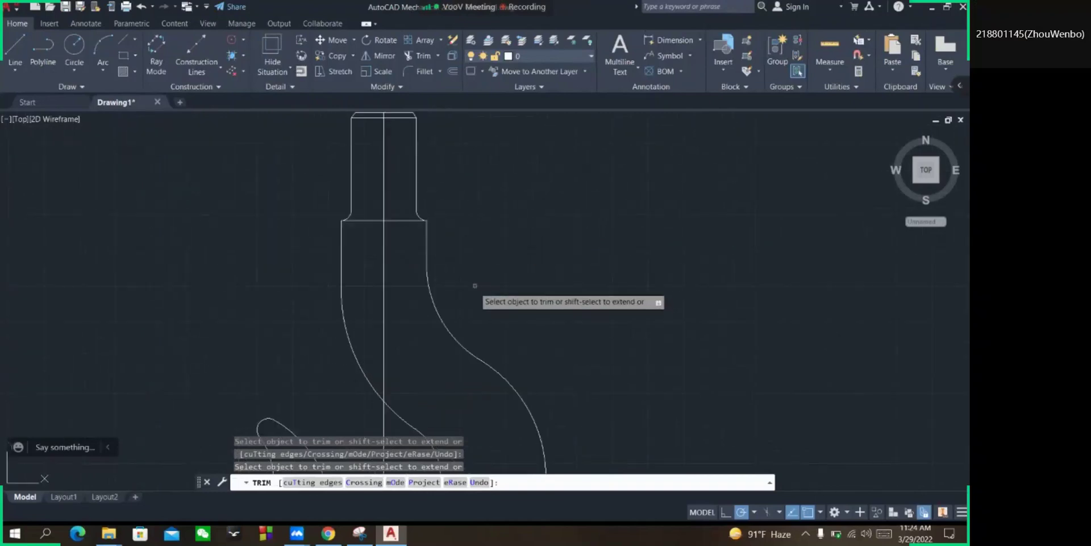
{"action": "left_click", "coordinate": [382, 346]}
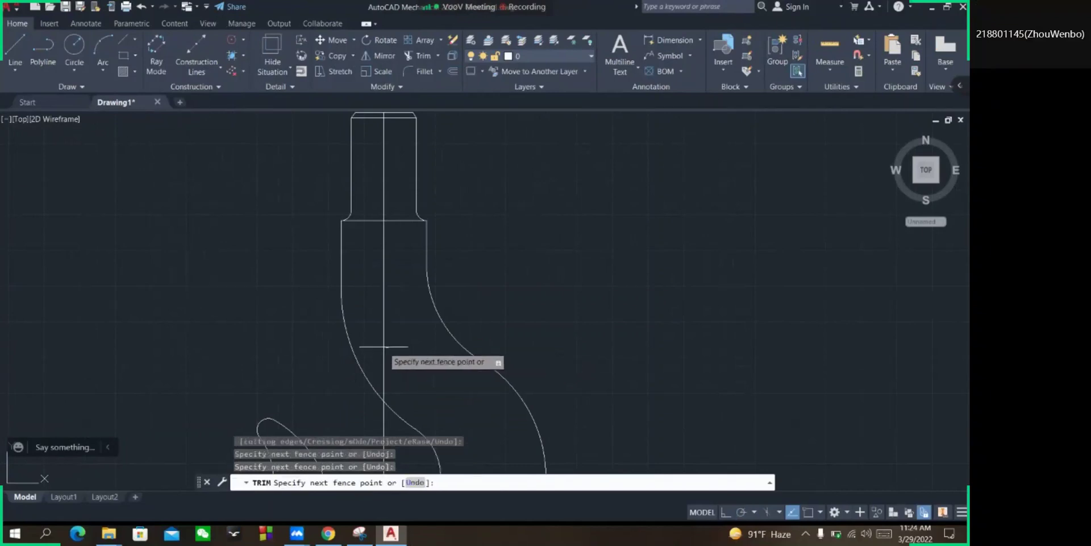
{"action": "left_click", "coordinate": [401, 380]}
{"action": "key", "text": "Return"}
Trim the remaining centre line pieces inside the hook's opening and lower body.
{"action": "scroll", "coordinate": [401, 381], "scroll_direction": "down", "scroll_amount": 4}
{"action": "left_click", "coordinate": [404, 422]}
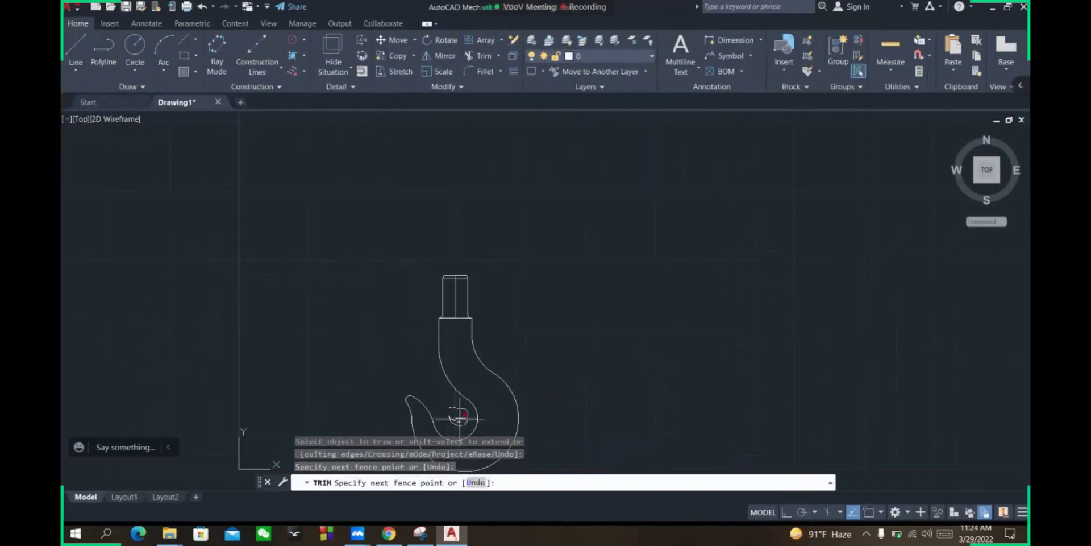
{"action": "left_click", "coordinate": [459, 415]}
{"action": "key", "text": "Return"}
Trim the vertical centre line inside the hook's upper shank.
{"action": "scroll", "coordinate": [512, 371], "scroll_direction": "down", "scroll_amount": 2}
{"action": "scroll", "coordinate": [538, 355], "scroll_direction": "up", "scroll_amount": 4}
{"action": "scroll", "coordinate": [480, 358], "scroll_direction": "down", "scroll_amount": 5}
{"action": "scroll", "coordinate": [487, 434], "scroll_direction": "up", "scroll_amount": 7}
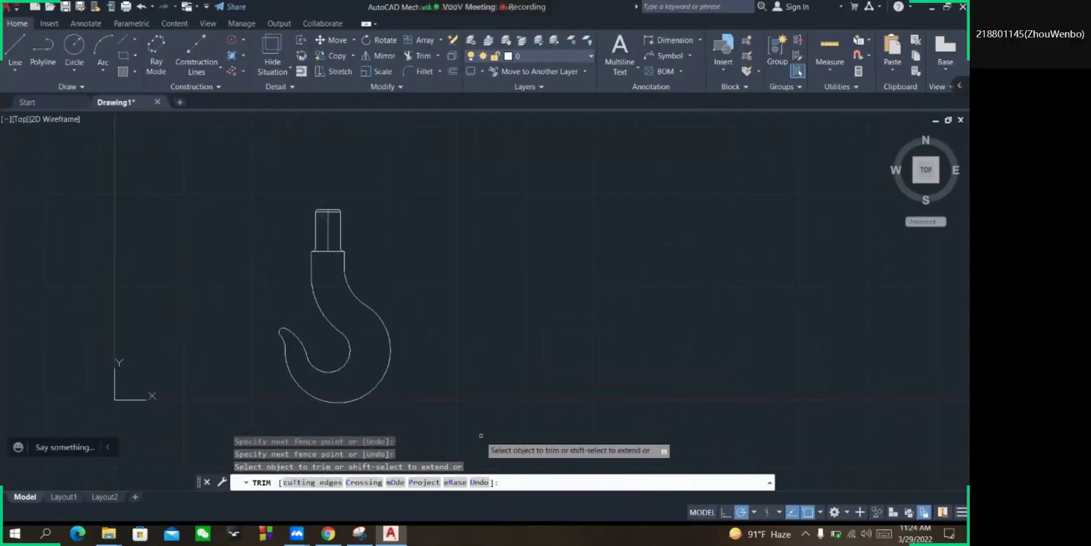
{"action": "scroll", "coordinate": [407, 244], "scroll_direction": "down", "scroll_amount": 5}
{"action": "scroll", "coordinate": [405, 231], "scroll_direction": "up", "scroll_amount": 2}
{"action": "scroll", "coordinate": [405, 231], "scroll_direction": "up", "scroll_amount": 2}
{"action": "scroll", "coordinate": [404, 221], "scroll_direction": "down", "scroll_amount": 2}
{"action": "left_click", "coordinate": [299, 186]}
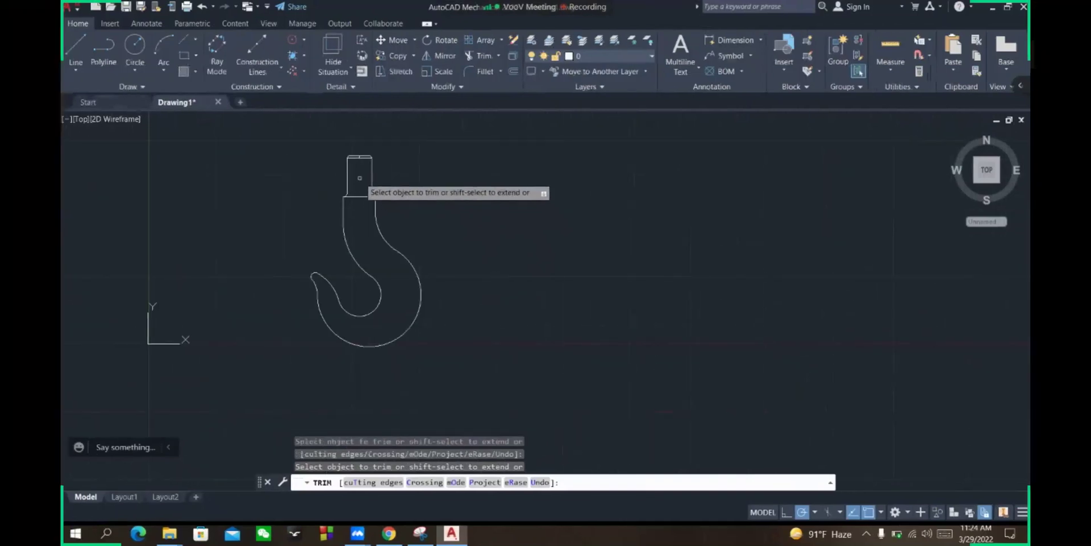
{"action": "scroll", "coordinate": [320, 181], "scroll_direction": "up", "scroll_amount": 2}
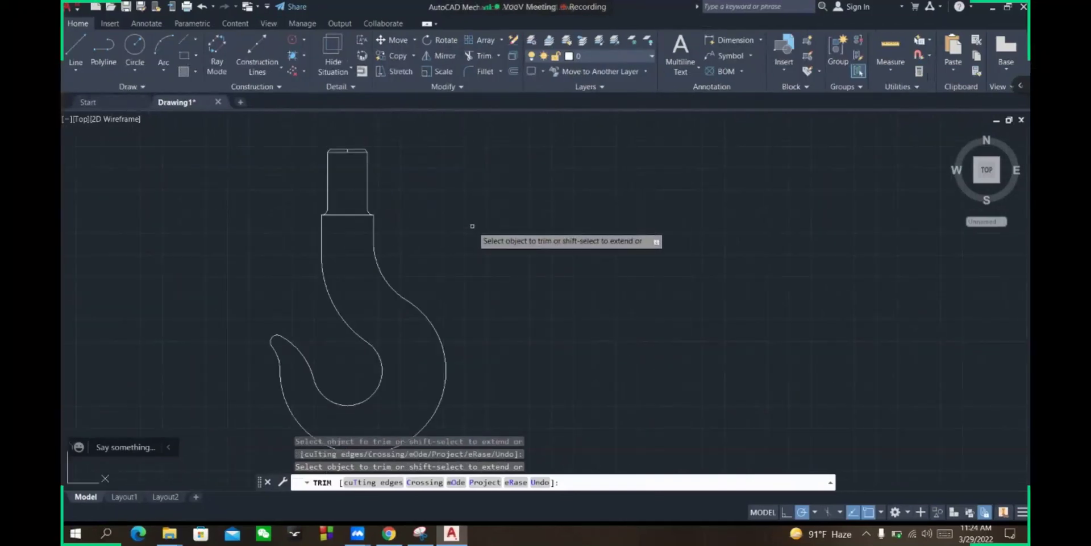
Pan the hook aside to make room and switch to the Snipping Tool reference for a side-by-side comparison.
{"action": "right_click", "coordinate": [509, 235]}
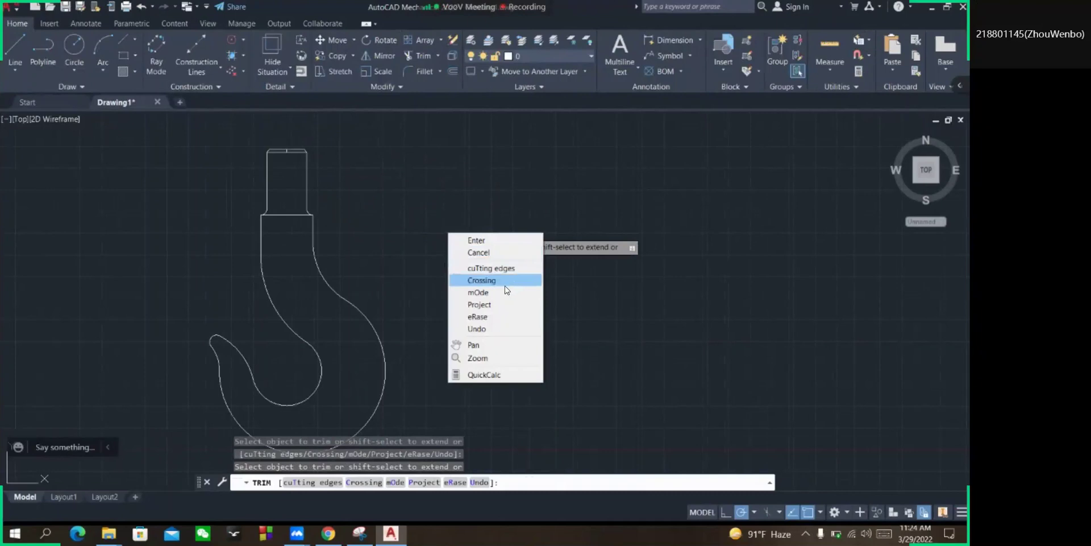
{"action": "left_click", "coordinate": [481, 345]}
{"action": "left_click_drag", "start_coordinate": [400, 329], "coordinate": [270, 323]}
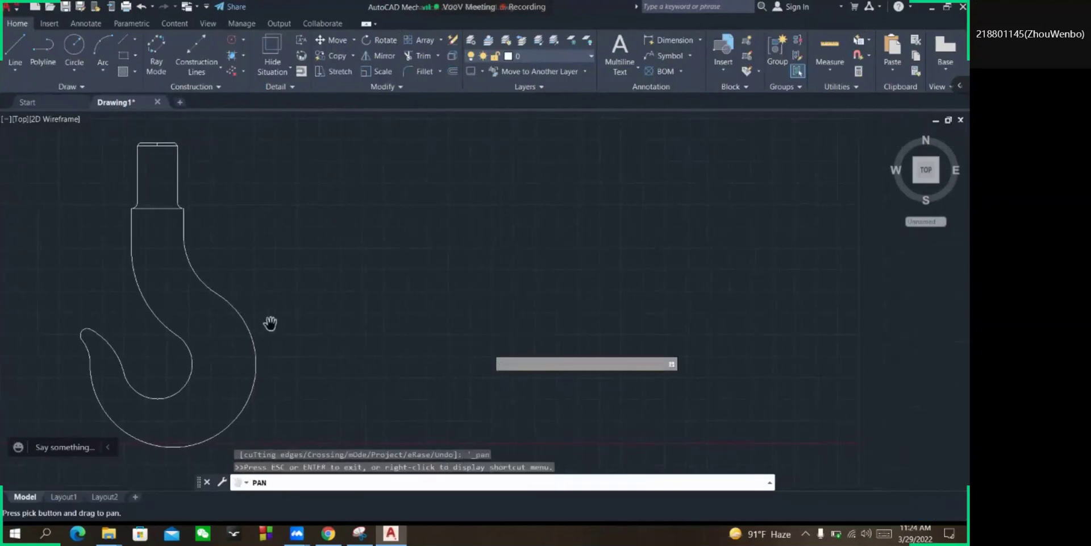
{"action": "left_click", "coordinate": [403, 538]}
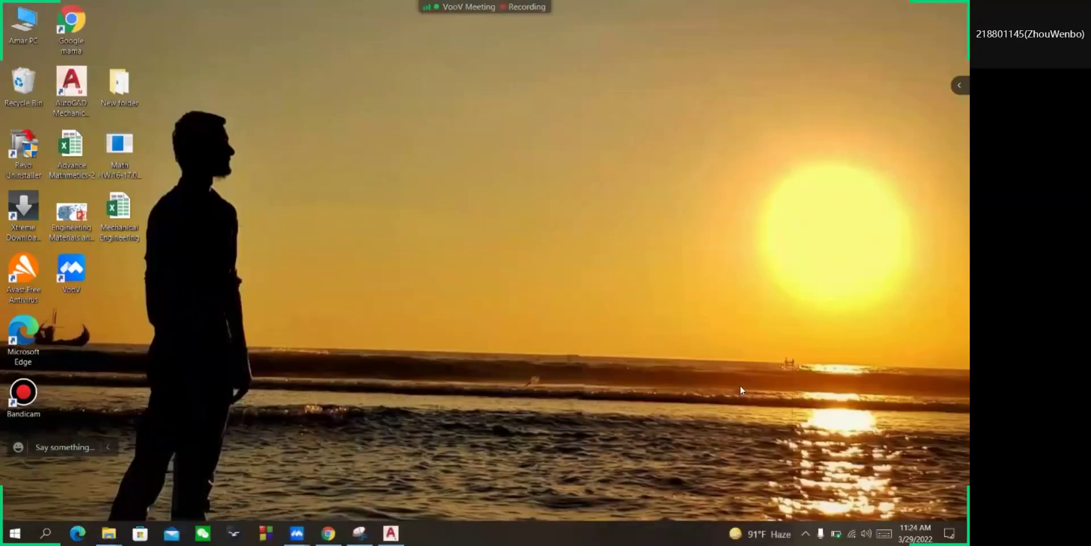
{"action": "left_click", "coordinate": [392, 532]}
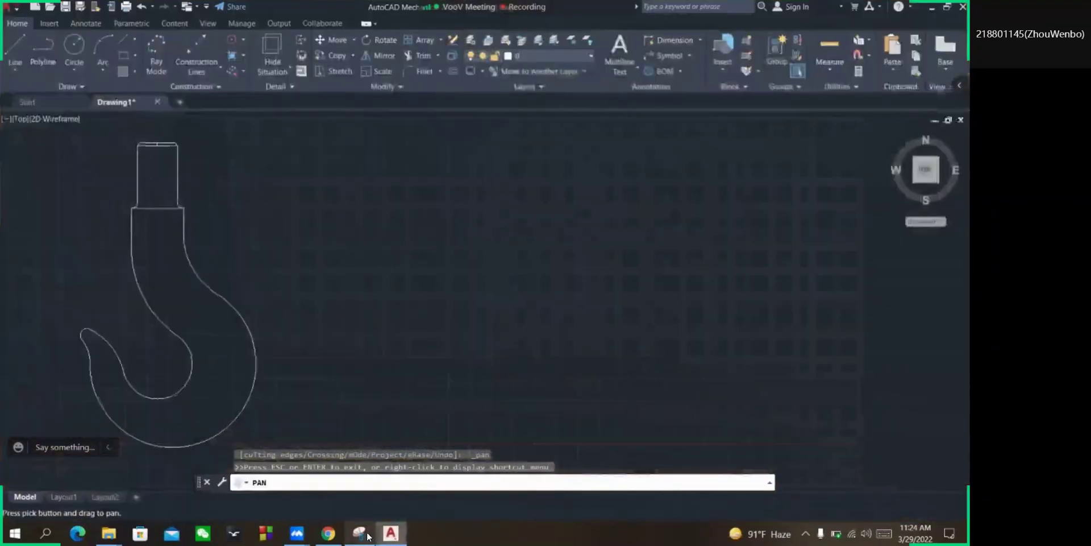
{"action": "left_click", "coordinate": [359, 533]}
Erase the blue pen annotations from the hook reference image in the Snipping Tool.
{"action": "left_click", "coordinate": [780, 46]}
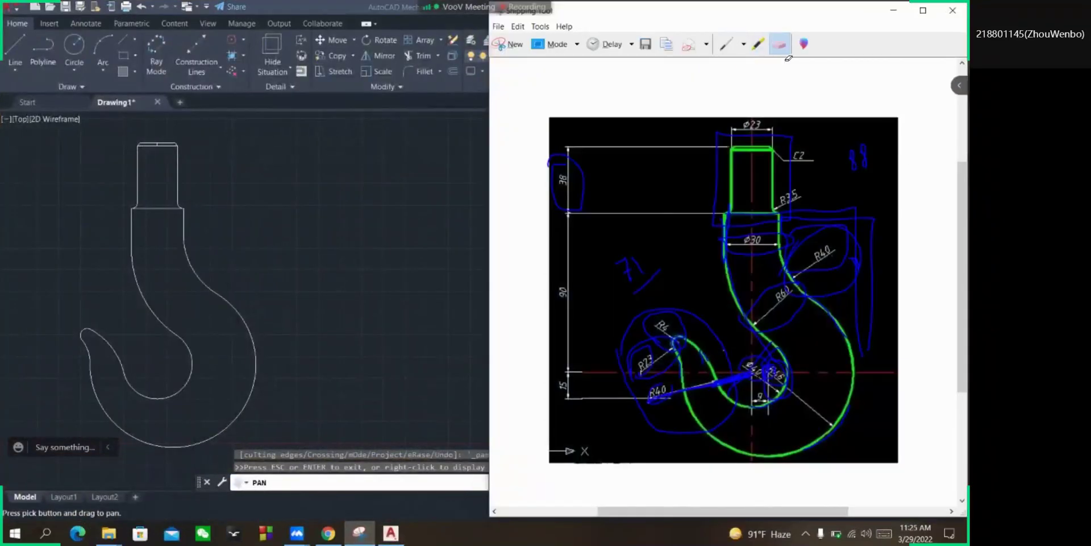
{"action": "mouse_move", "coordinate": [900, 264]}
{"action": "left_mouse_down"}
{"action": "mouse_move", "coordinate": [815, 317]}
{"action": "mouse_move", "coordinate": [835, 242]}
{"action": "mouse_move", "coordinate": [631, 432]}
{"action": "mouse_move", "coordinate": [598, 418]}
{"action": "left_mouse_up"}
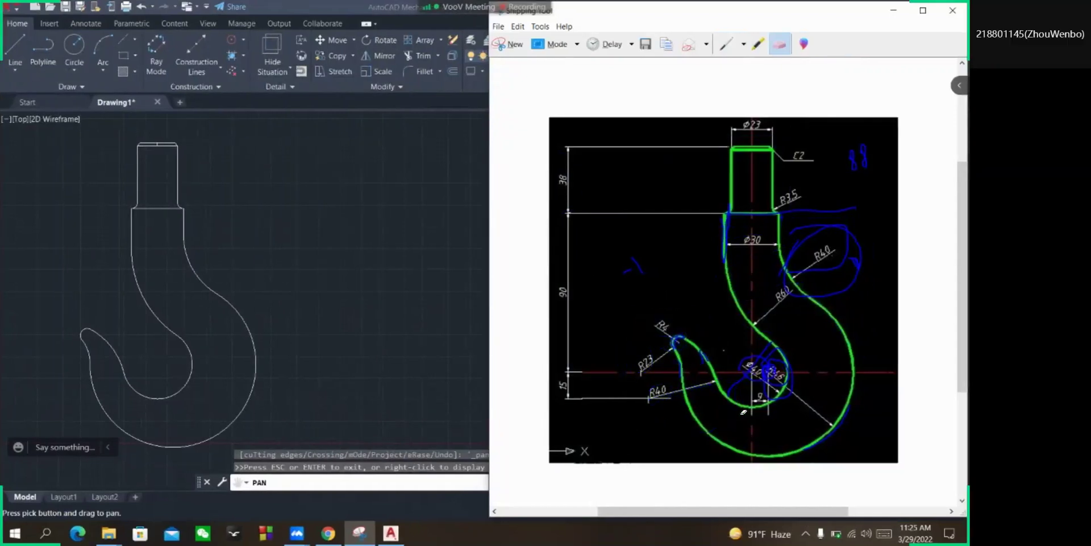
{"action": "left_click_drag", "start_coordinate": [758, 343], "coordinate": [783, 278]}
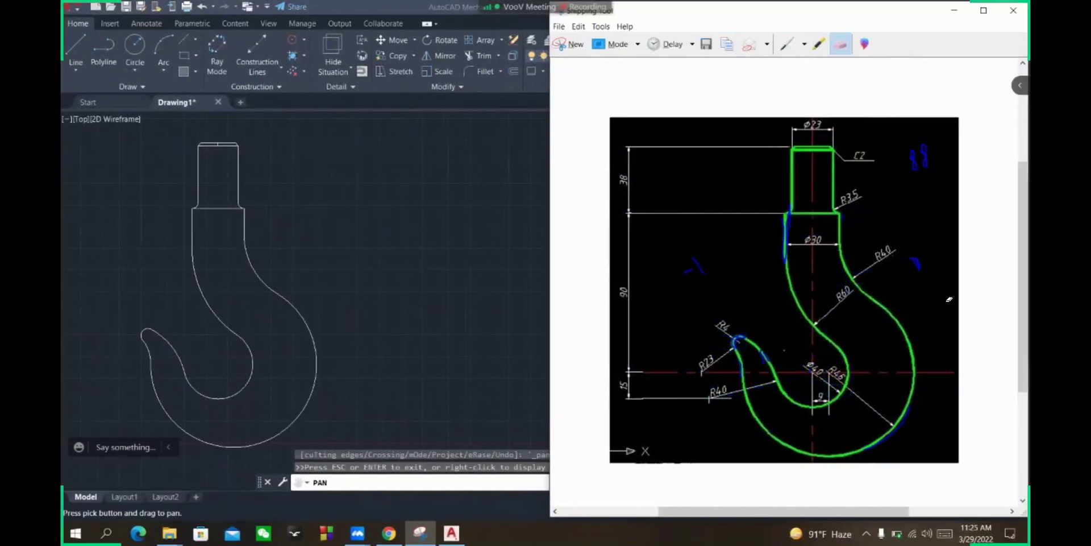
{"action": "left_click", "coordinate": [913, 261]}
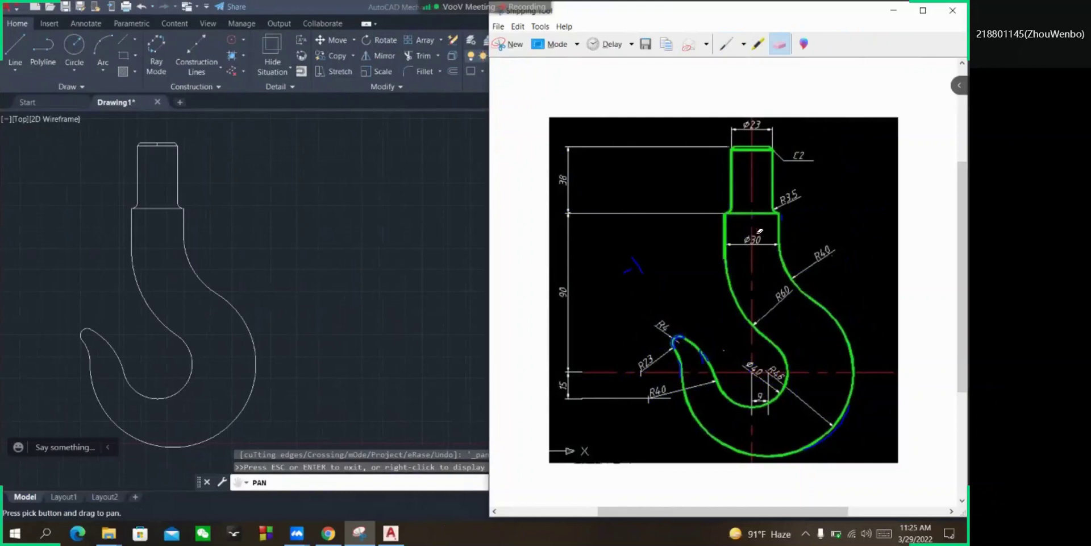
{"action": "mouse_move", "coordinate": [678, 342]}
{"action": "left_mouse_down"}
{"action": "mouse_move", "coordinate": [696, 362]}
{"action": "mouse_move", "coordinate": [717, 351]}
{"action": "mouse_move", "coordinate": [700, 365]}
{"action": "left_mouse_up"}
Move the Snipping Tool window closer to the drawing, compare the hook with the dimensioned reference, and return to AutoCAD.
{"action": "mouse_move", "coordinate": [856, 18]}
{"action": "left_mouse_down"}
{"action": "mouse_move", "coordinate": [753, 41]}
{"action": "mouse_move", "coordinate": [699, 39]}
{"action": "left_mouse_up"}
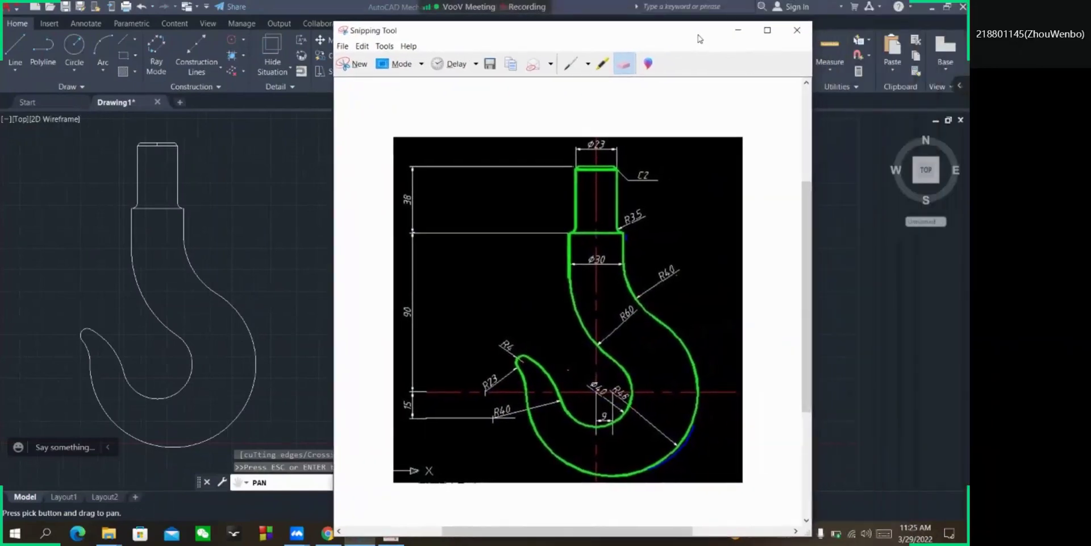
{"action": "left_click_drag", "start_coordinate": [619, 235], "coordinate": [636, 234]}
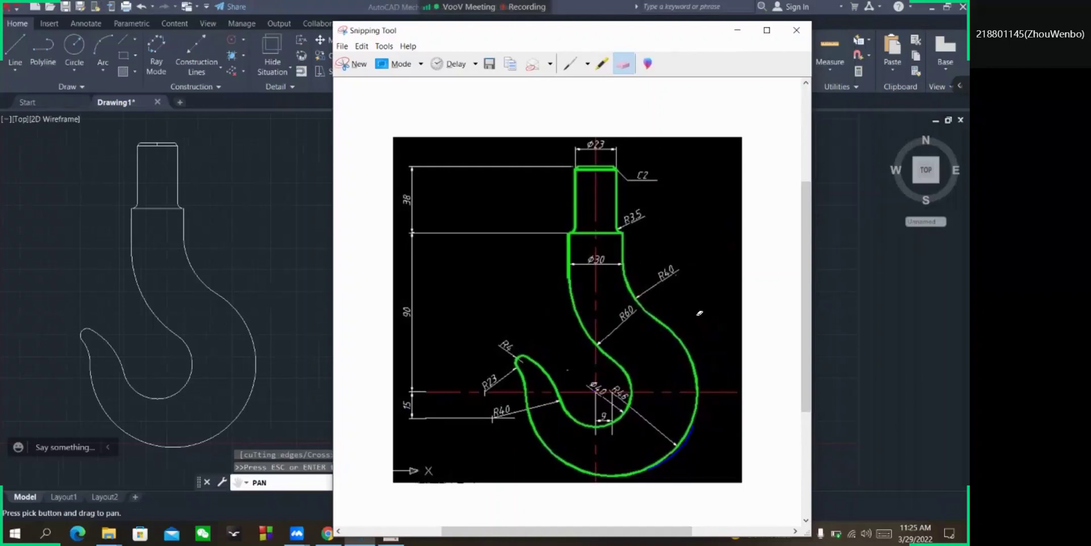
{"action": "left_click", "coordinate": [736, 34]}
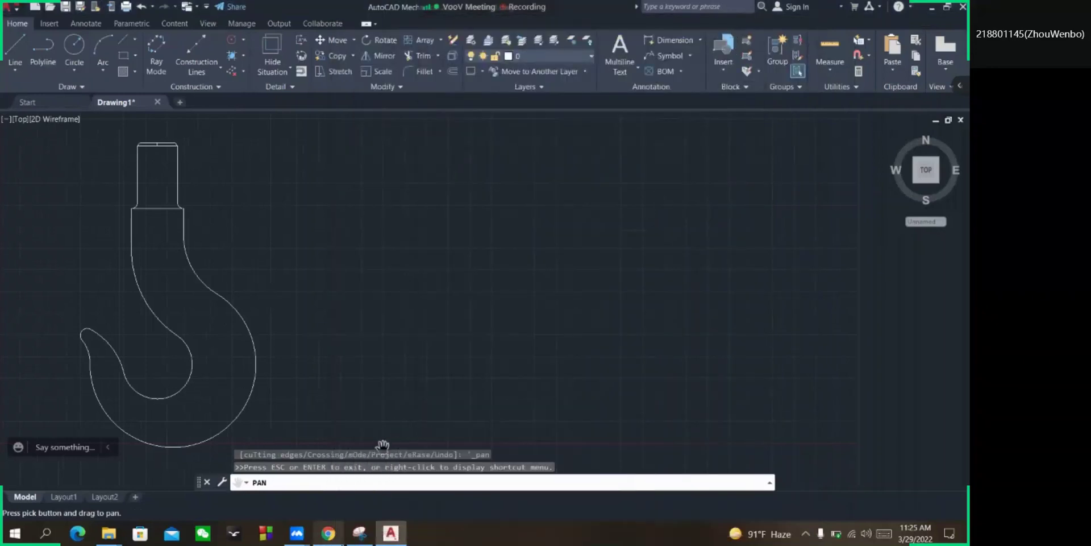
{"action": "mouse_move", "coordinate": [378, 540]}
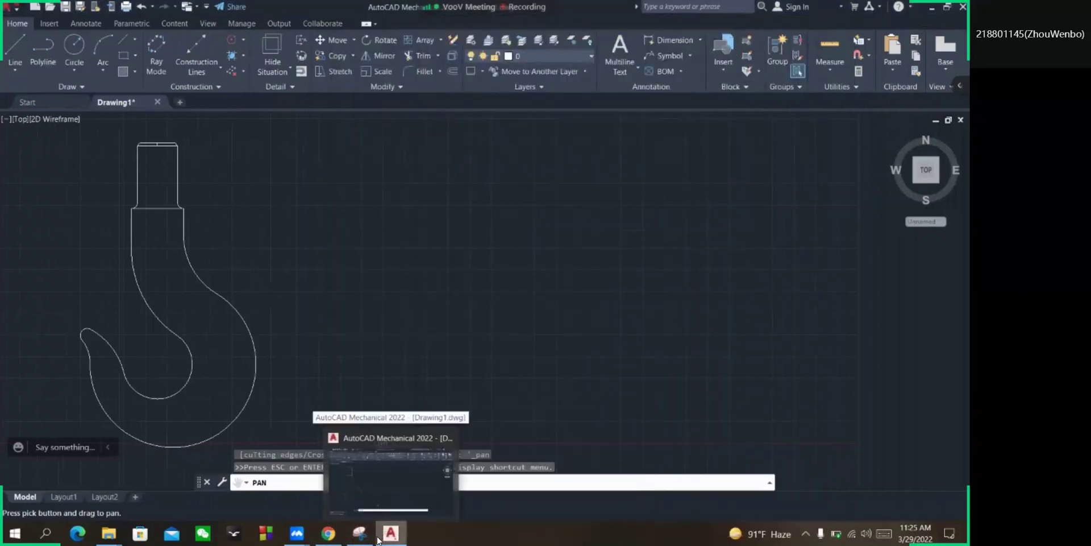